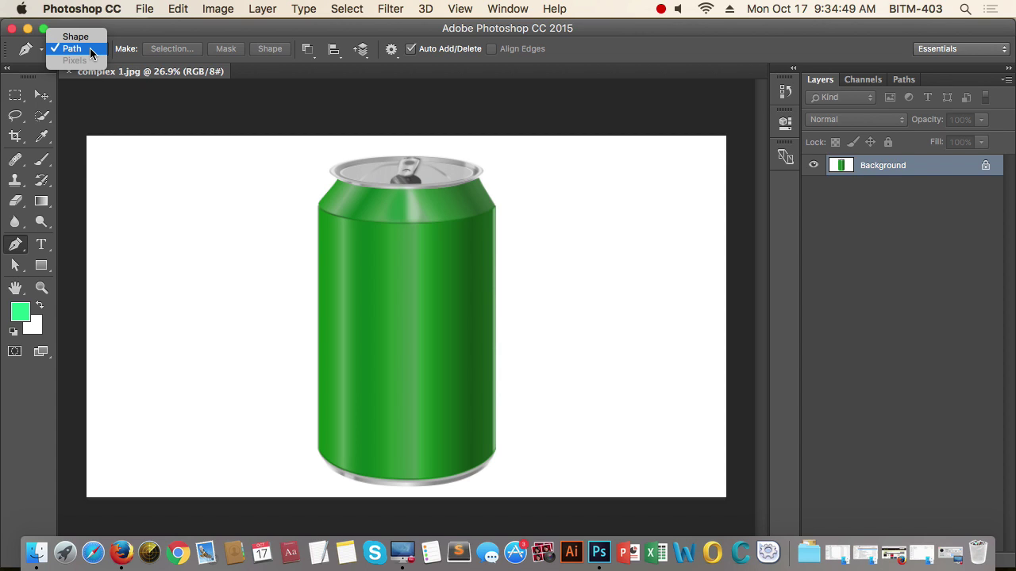
Draw a closed five-point filled shape across the can with the Pen tool in Shape mode.
{"action": "key", "text": "Return"}
{"action": "left_click", "coordinate": [194, 238]}
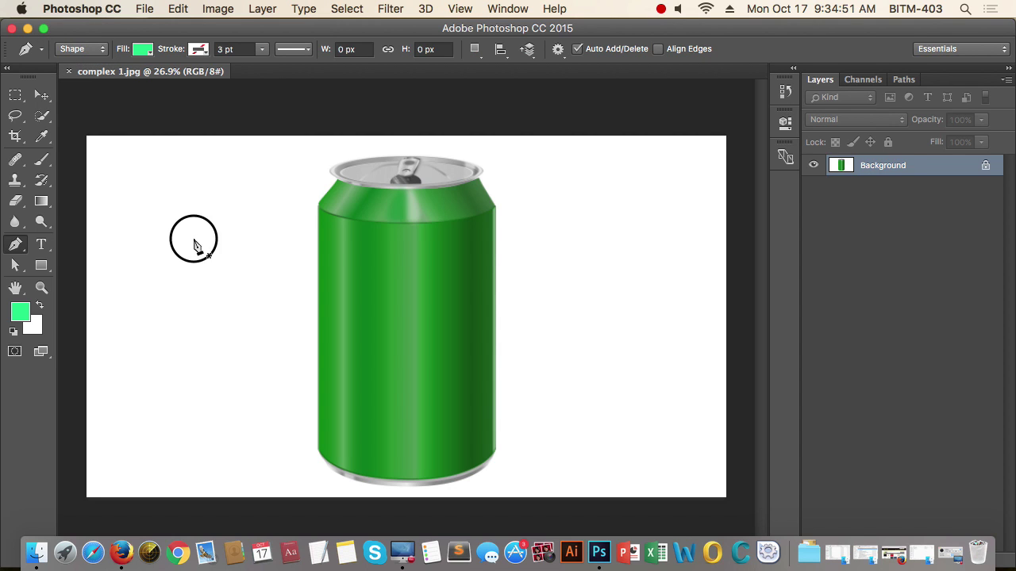
{"action": "left_click", "coordinate": [291, 213]}
{"action": "left_click", "coordinate": [531, 237]}
{"action": "left_click", "coordinate": [406, 306]}
{"action": "left_click", "coordinate": [275, 306]}
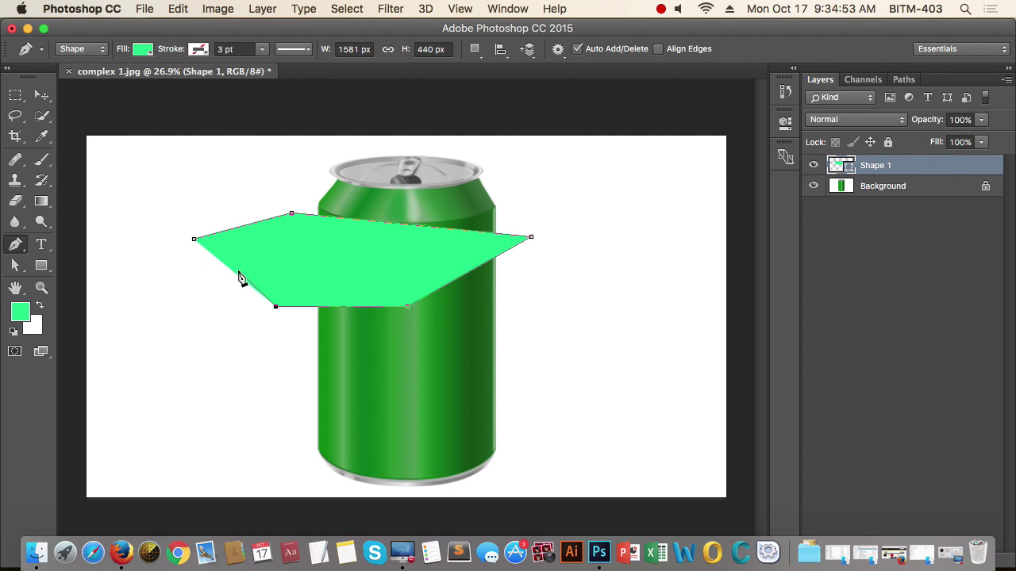
{"action": "left_click", "coordinate": [194, 239]}
Undo the trial pen shape point by point until only the Background layer remains.
{"action": "key", "text": "alt+super+z"}
{"action": "key", "text": "alt+super+z"}
{"action": "key", "text": "alt+super+z"}
{"action": "key", "text": "alt+super+z"}
{"action": "key", "text": "alt+super+z"}
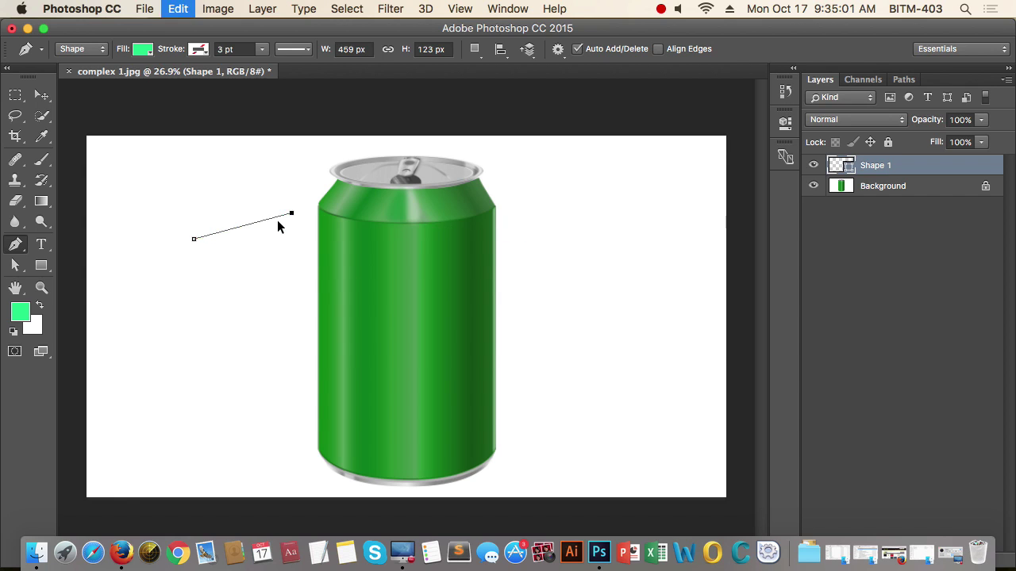
Set the Pen tool to Path mode with the Combine Shapes path operation.
{"action": "left_click", "coordinate": [83, 50]}
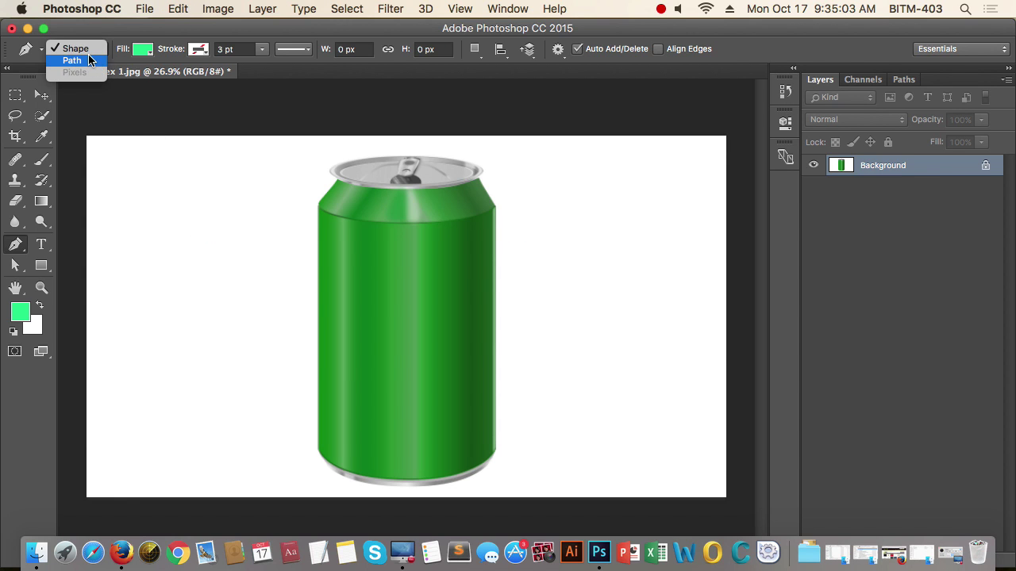
{"action": "left_click", "coordinate": [71, 61]}
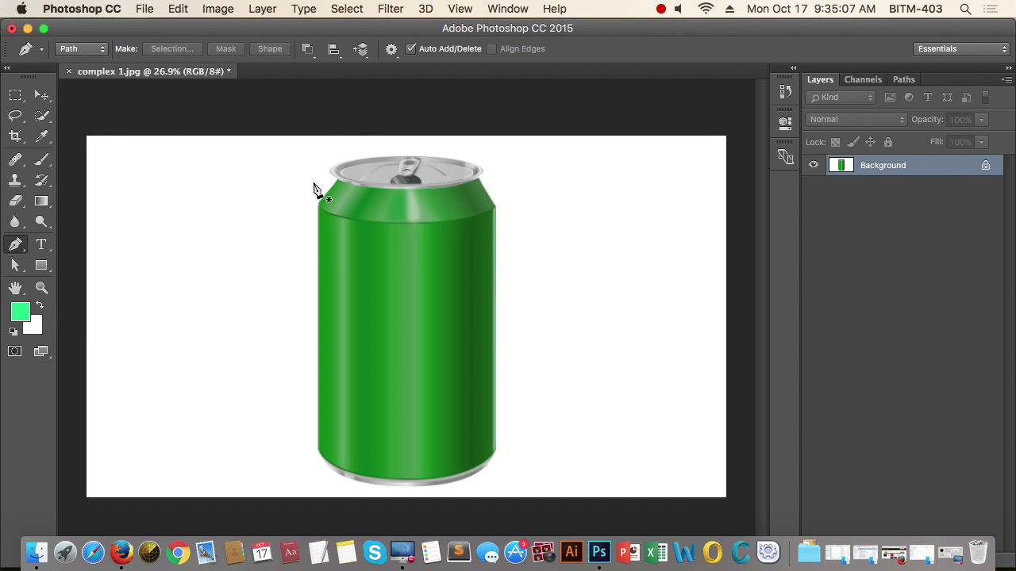
{"action": "left_click", "coordinate": [309, 49]}
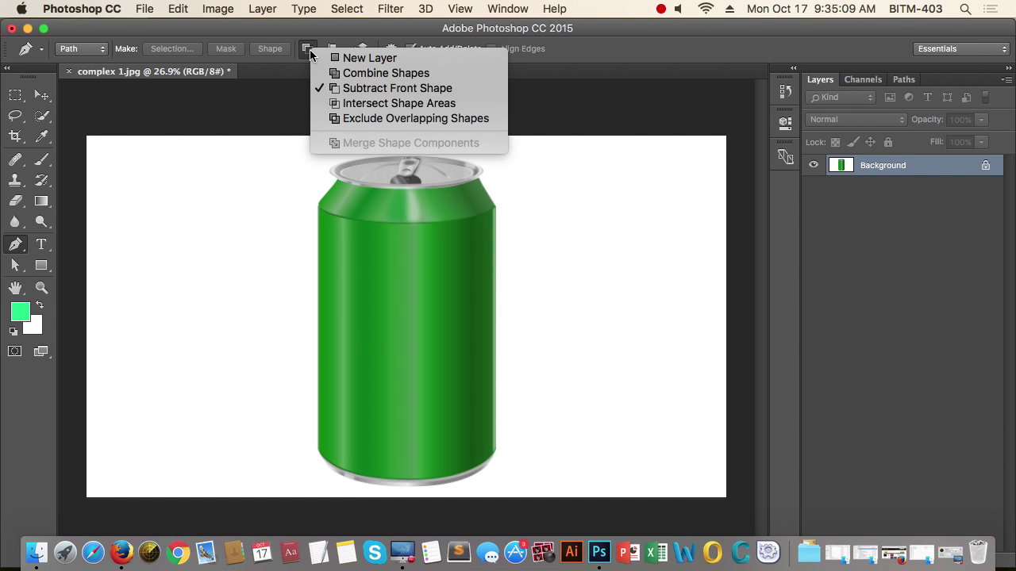
{"action": "left_click", "coordinate": [365, 73]}
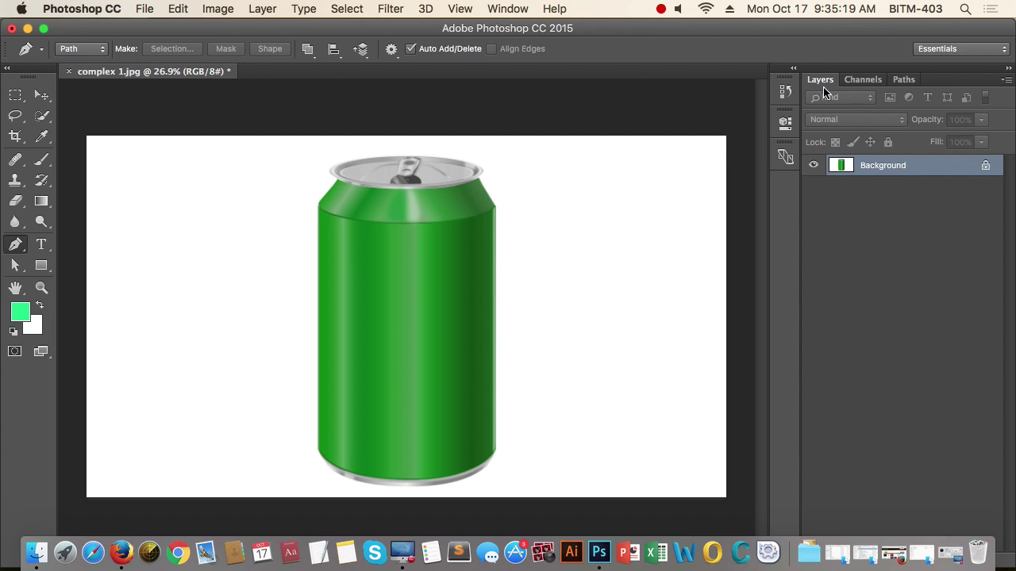
Float the Paths panel group beside the can and create a new empty path in it.
{"action": "left_click", "coordinate": [905, 80]}
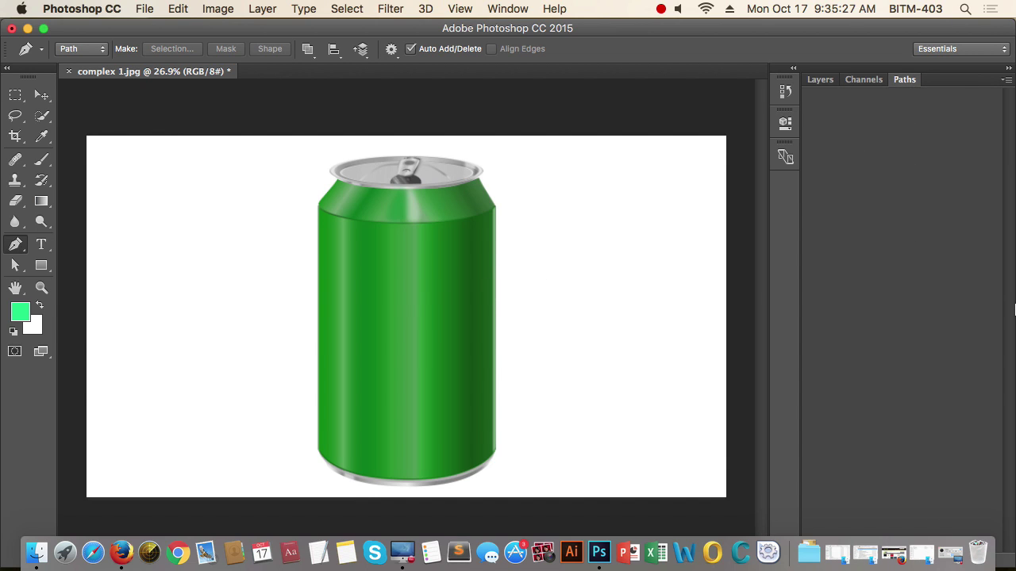
{"action": "left_click_drag", "start_coordinate": [957, 87], "coordinate": [812, 93]}
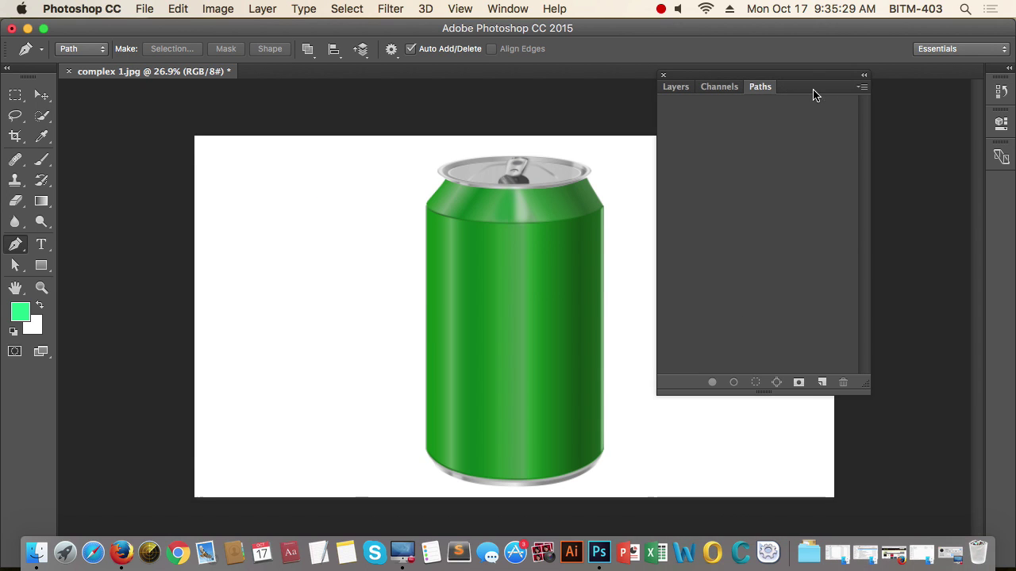
{"action": "left_click", "coordinate": [821, 383]}
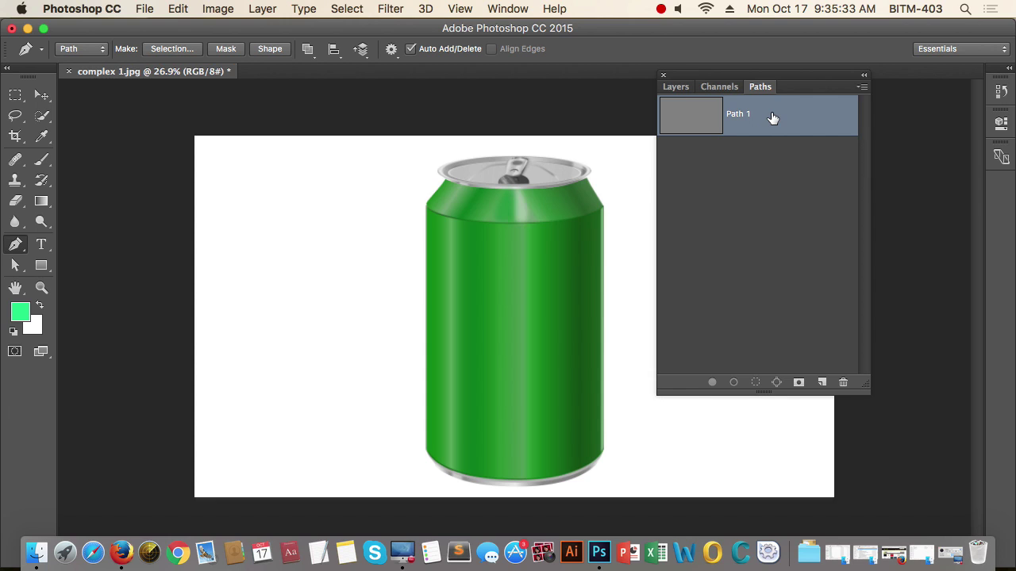
{"action": "left_click_drag", "start_coordinate": [807, 87], "coordinate": [885, 86]}
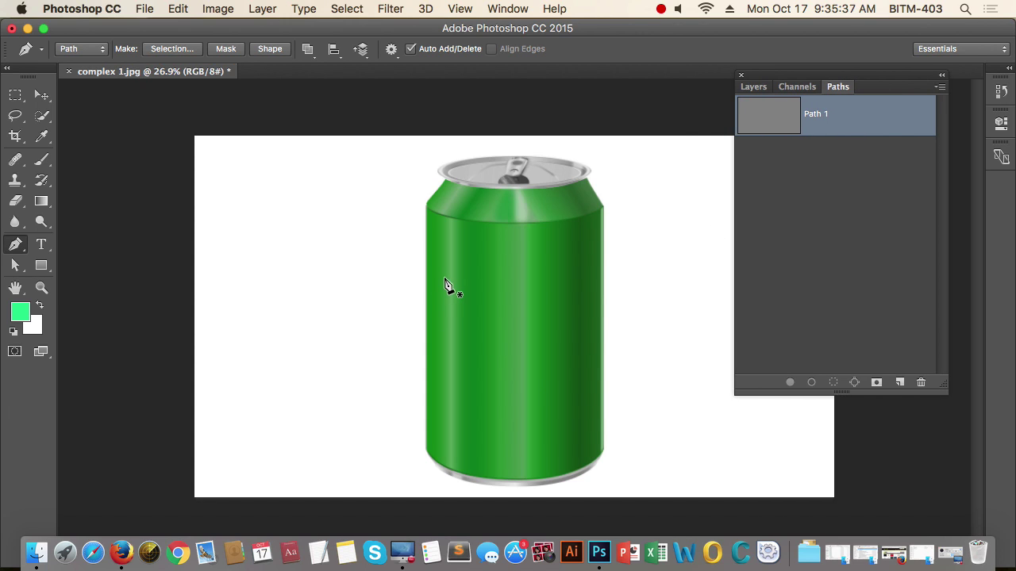
{"action": "left_click_drag", "start_coordinate": [889, 86], "coordinate": [910, 85]}
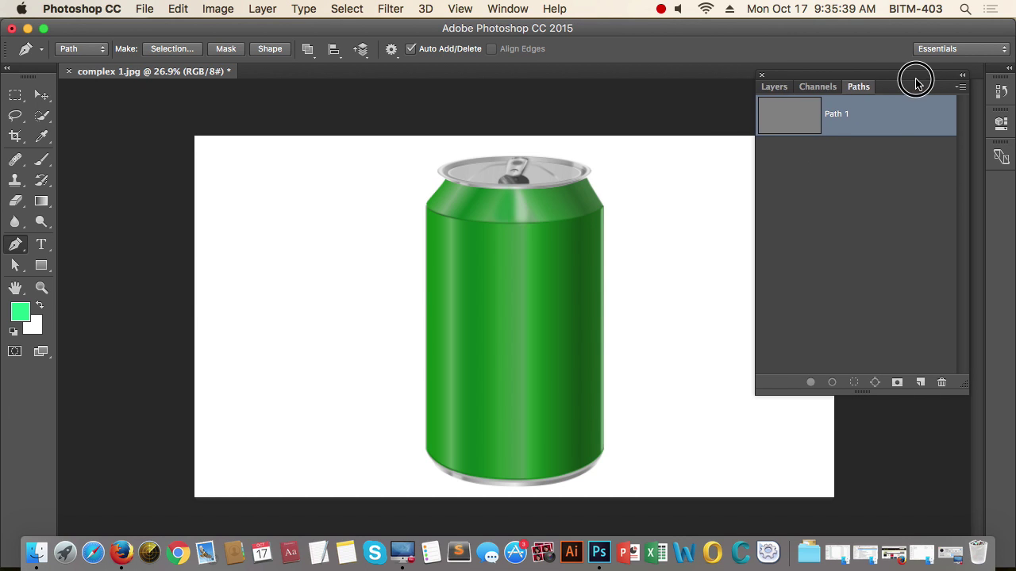
Show the layers and draw a closed six-point pen path across the can, extending past both of its sides.
{"action": "left_click", "coordinate": [774, 86]}
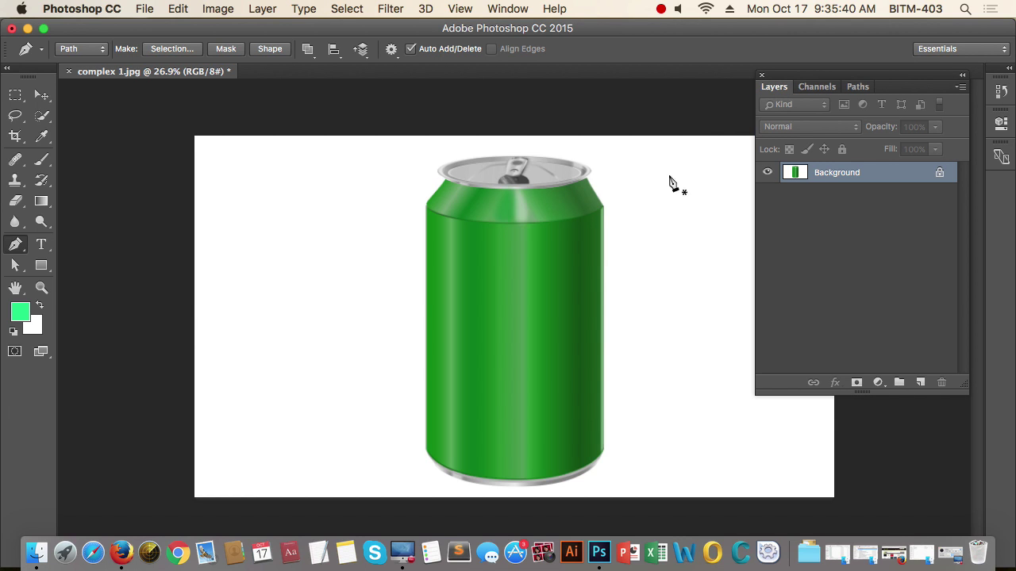
{"action": "left_click", "coordinate": [608, 221]}
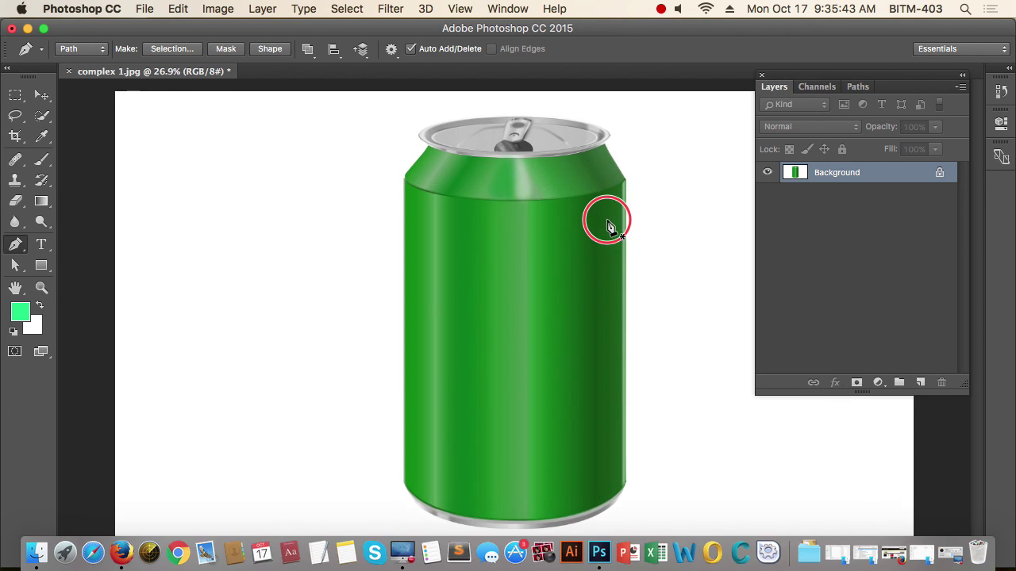
{"action": "left_click", "coordinate": [658, 222]}
{"action": "left_click", "coordinate": [594, 211], "text": "alt"}
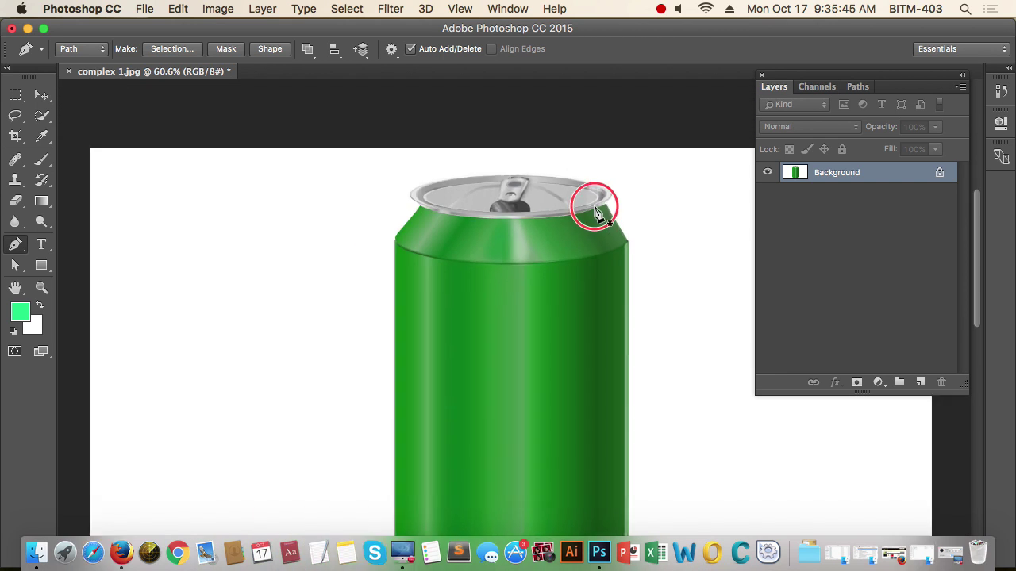
{"action": "left_click", "coordinate": [350, 274]}
{"action": "left_click", "coordinate": [509, 214]}
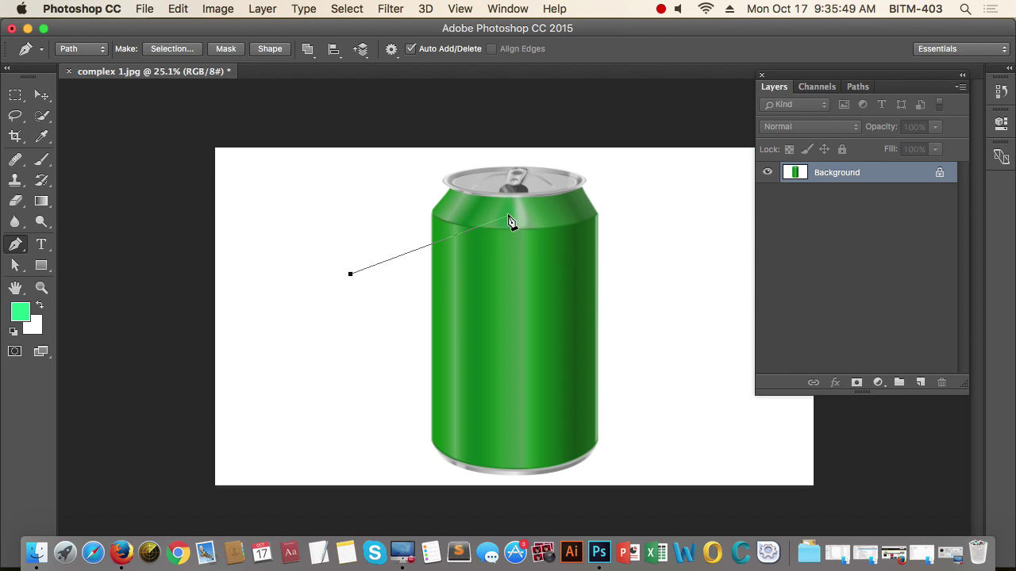
{"action": "left_click", "coordinate": [661, 213]}
{"action": "left_click", "coordinate": [659, 346]}
{"action": "left_click", "coordinate": [392, 331]}
{"action": "left_click", "coordinate": [295, 323]}
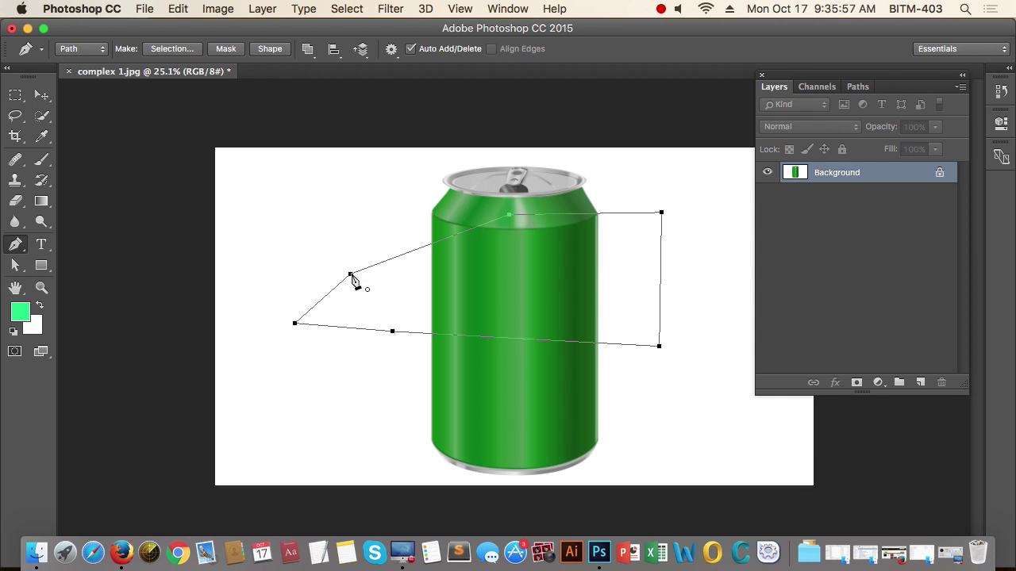
{"action": "left_click", "coordinate": [350, 273]}
Draw a second, irregular closed path in Path 1 that overlaps the first one and spans the can.
{"action": "left_click", "coordinate": [333, 221]}
{"action": "left_click", "coordinate": [431, 211]}
{"action": "left_click", "coordinate": [644, 197]}
{"action": "left_click", "coordinate": [695, 281]}
{"action": "left_click", "coordinate": [698, 350]}
{"action": "left_click", "coordinate": [530, 359]}
{"action": "left_click", "coordinate": [502, 283]}
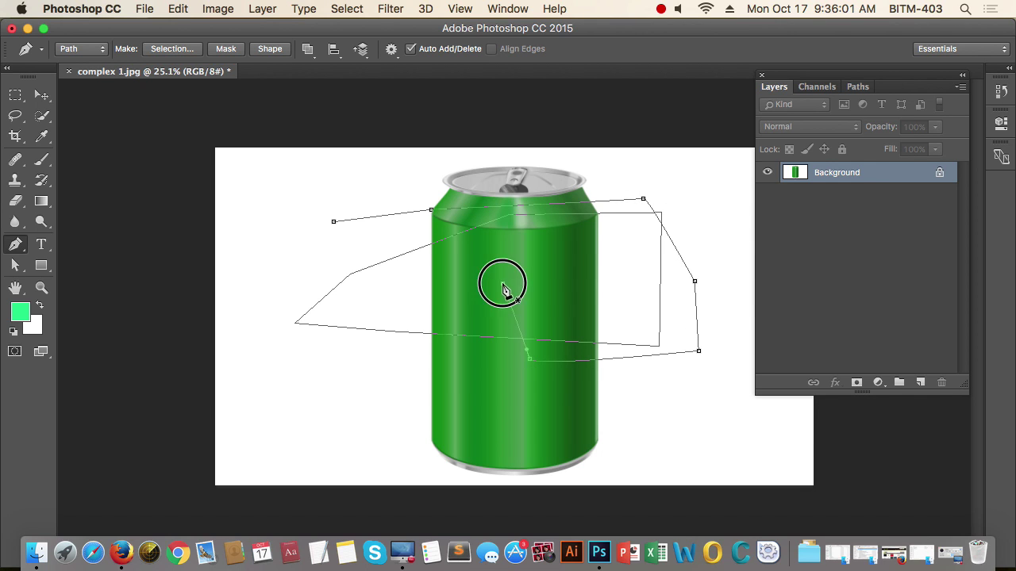
{"action": "left_click", "coordinate": [440, 268]}
{"action": "left_click", "coordinate": [366, 329]}
{"action": "left_click", "coordinate": [286, 271]}
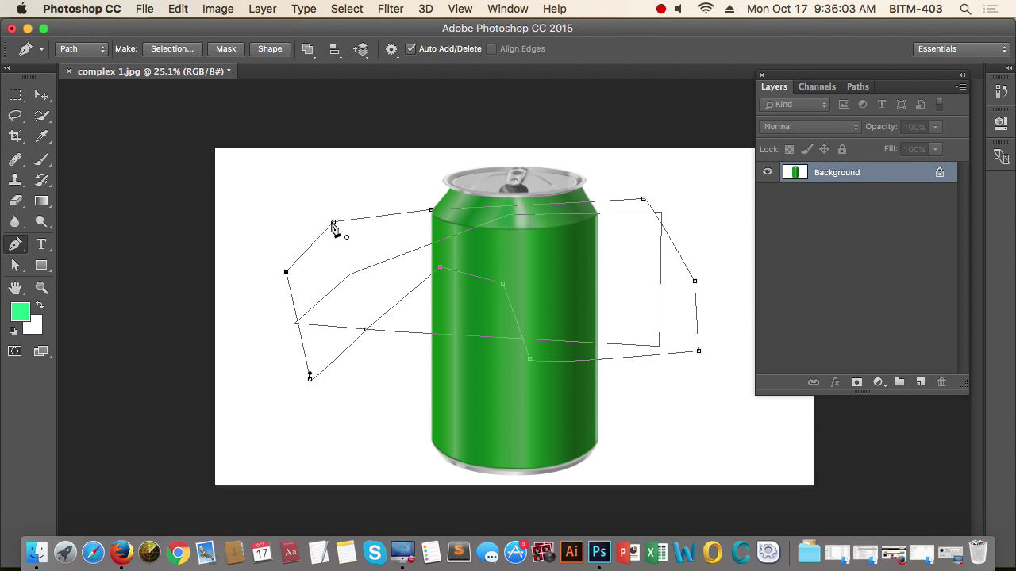
{"action": "left_click", "coordinate": [334, 222]}
Show the paths list and delete Path 1 with its two test outlines.
{"action": "left_click", "coordinate": [855, 87]}
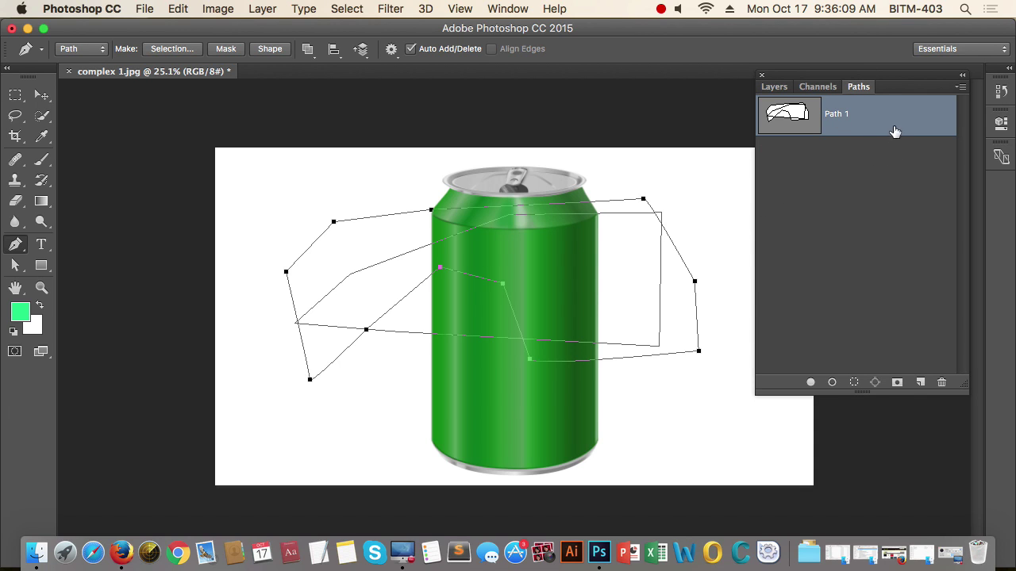
{"action": "left_click", "coordinate": [941, 382]}
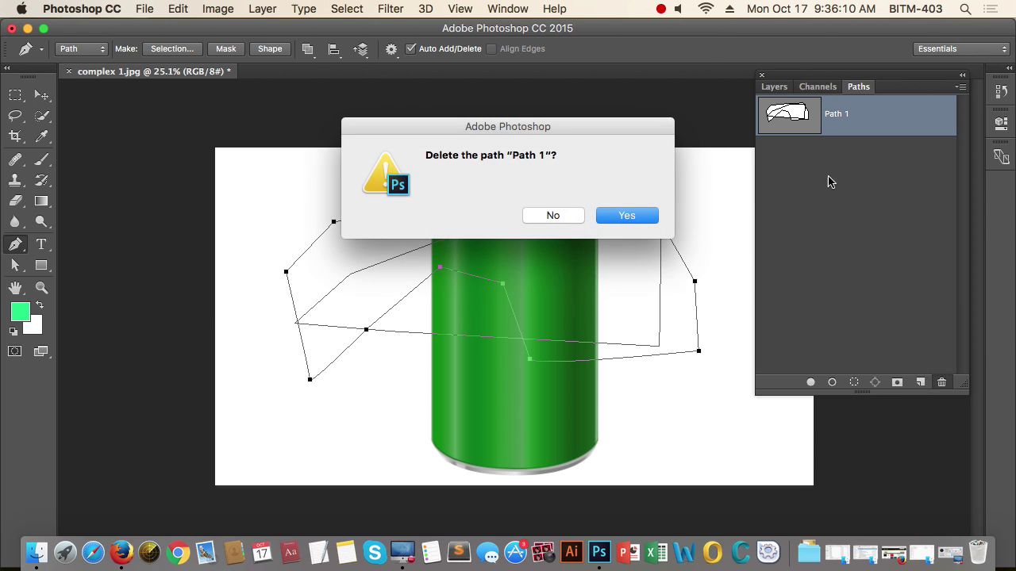
{"action": "left_click", "coordinate": [631, 228]}
With no saved path selected, draw a closed eight-point pen outline across the can as a work path.
{"action": "left_click", "coordinate": [329, 275]}
{"action": "left_click", "coordinate": [468, 237]}
{"action": "left_click", "coordinate": [715, 238]}
{"action": "left_click", "coordinate": [712, 396]}
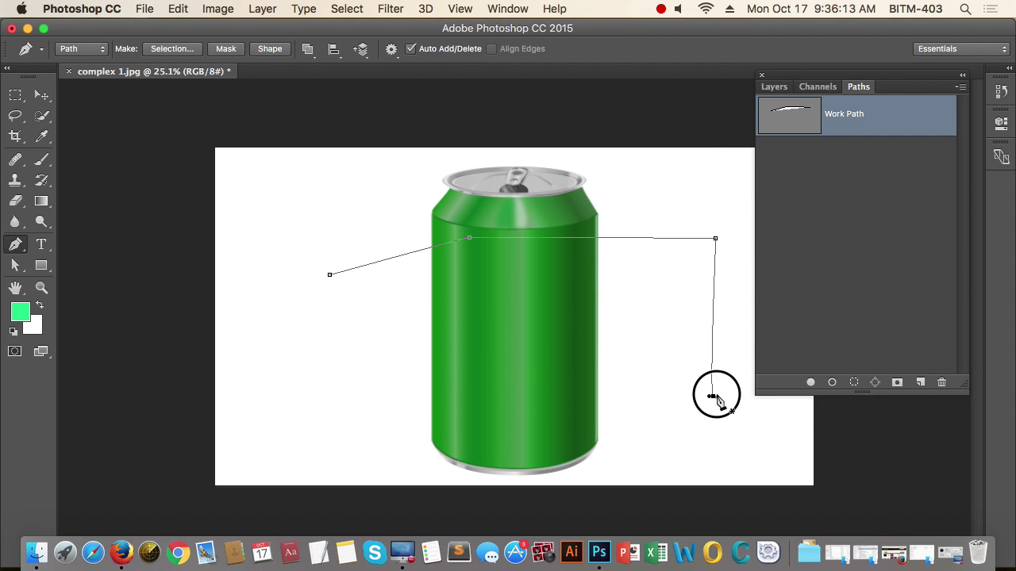
{"action": "left_click", "coordinate": [558, 385]}
{"action": "left_click", "coordinate": [436, 360]}
{"action": "left_click", "coordinate": [380, 324]}
{"action": "left_click", "coordinate": [349, 300]}
{"action": "left_click", "coordinate": [330, 275]}
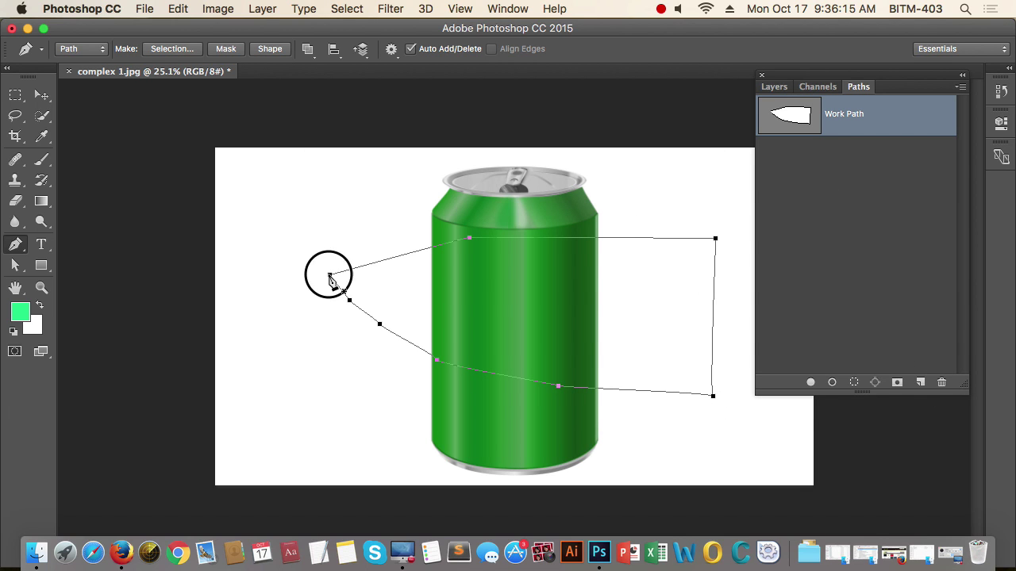
Add a second closed seven-point outline to the work path, overlapping the upper part of the first one.
{"action": "left_click", "coordinate": [329, 210]}
{"action": "left_click", "coordinate": [608, 207]}
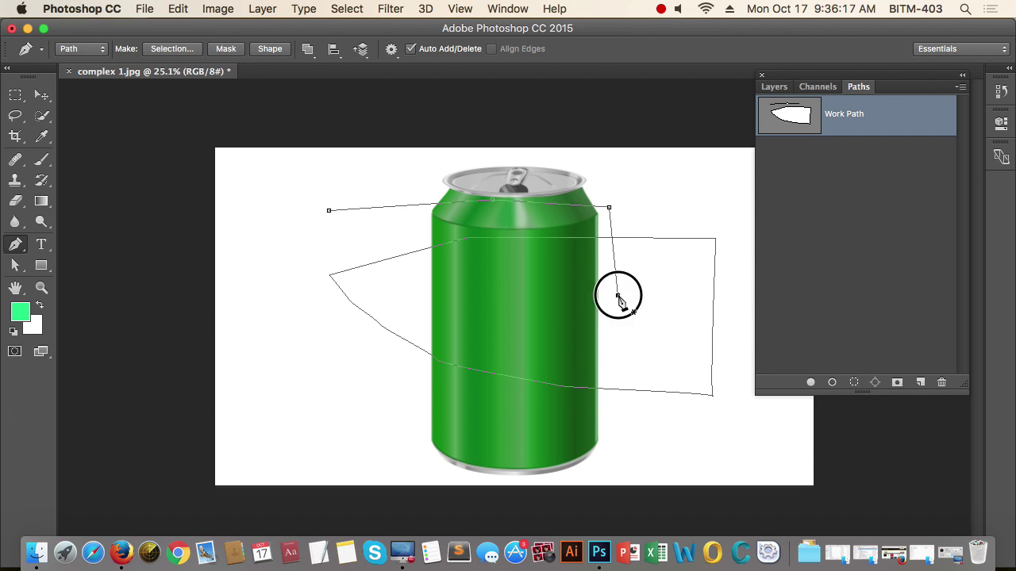
{"action": "left_click", "coordinate": [618, 296]}
{"action": "left_click", "coordinate": [399, 339]}
{"action": "left_click", "coordinate": [313, 351]}
{"action": "left_click", "coordinate": [301, 250]}
{"action": "left_click", "coordinate": [329, 210]}
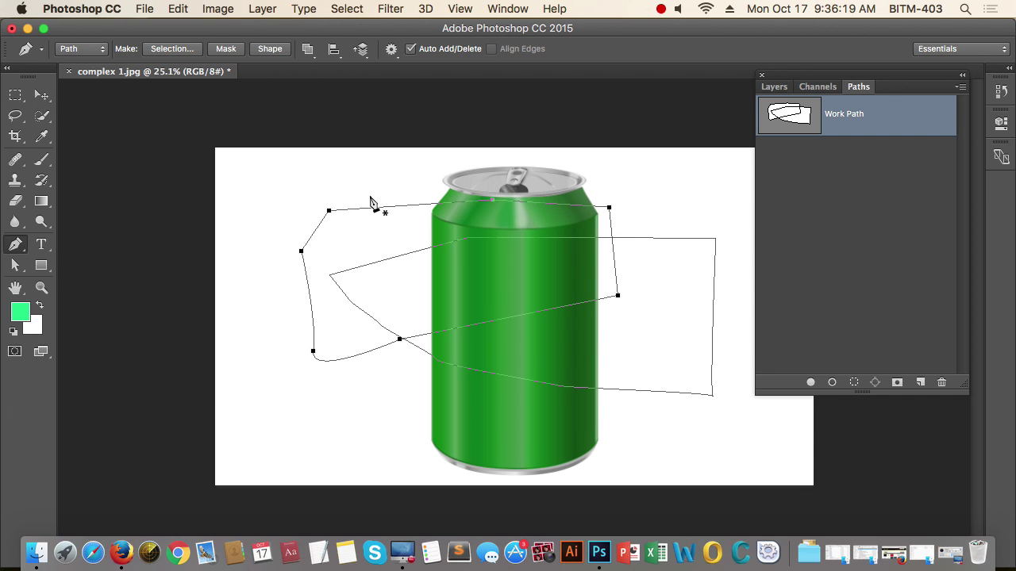
Deselect the work path and draw a new closed six-point outline across the middle of the can in its place.
{"action": "left_click", "coordinate": [849, 213]}
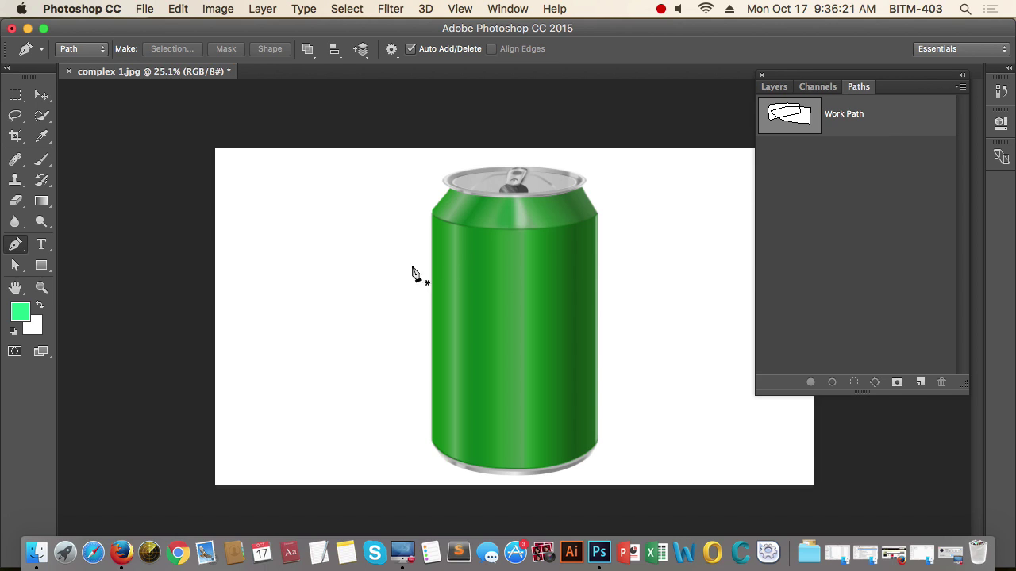
{"action": "left_click", "coordinate": [328, 270]}
{"action": "left_click", "coordinate": [653, 231]}
{"action": "left_click", "coordinate": [704, 341]}
{"action": "left_click", "coordinate": [495, 365]}
{"action": "left_click", "coordinate": [402, 345]}
{"action": "left_click", "coordinate": [348, 304]}
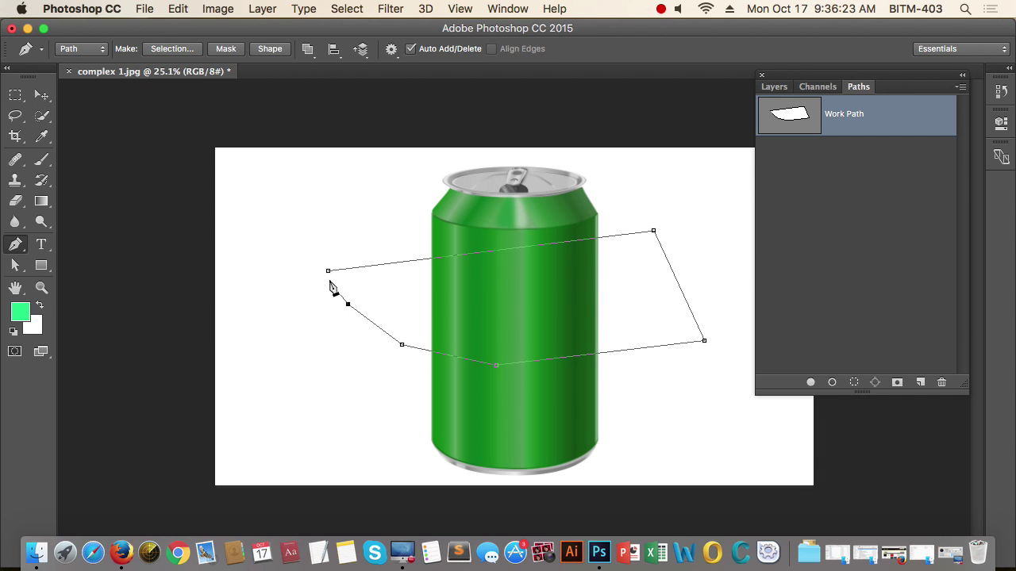
{"action": "left_click", "coordinate": [328, 272]}
Draw a larger closed seven-point outline around the can's middle, overlapping the six-point one in the same work path.
{"action": "left_click", "coordinate": [297, 222]}
{"action": "left_click", "coordinate": [582, 214]}
{"action": "left_click", "coordinate": [714, 221]}
{"action": "left_click", "coordinate": [670, 330]}
{"action": "left_click", "coordinate": [515, 341]}
{"action": "left_click", "coordinate": [310, 390]}
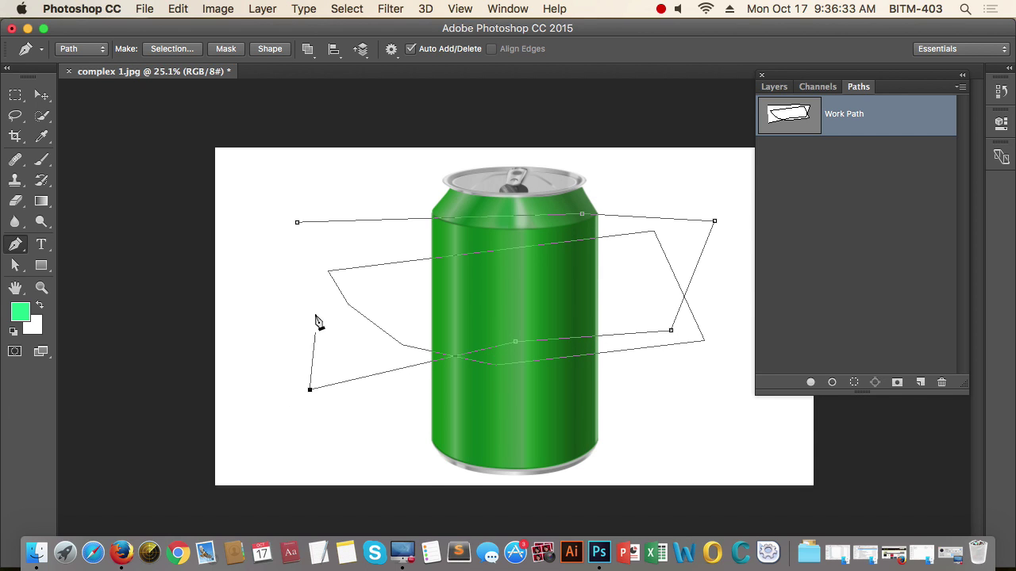
{"action": "left_click", "coordinate": [314, 287]}
{"action": "left_click", "coordinate": [296, 222]}
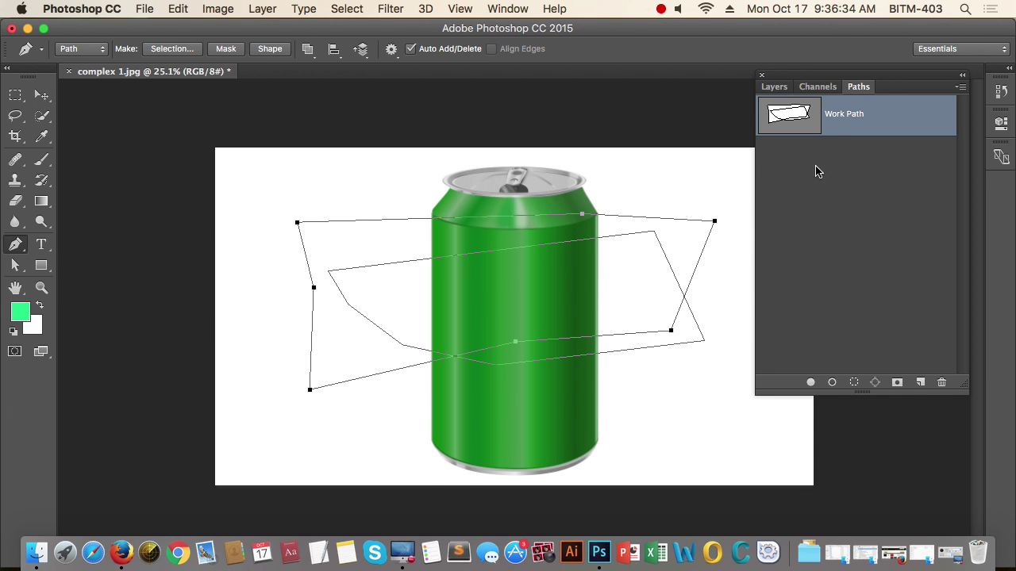
Save the work path as Path 1 and delete that saved path.
{"action": "double_click", "coordinate": [814, 118]}
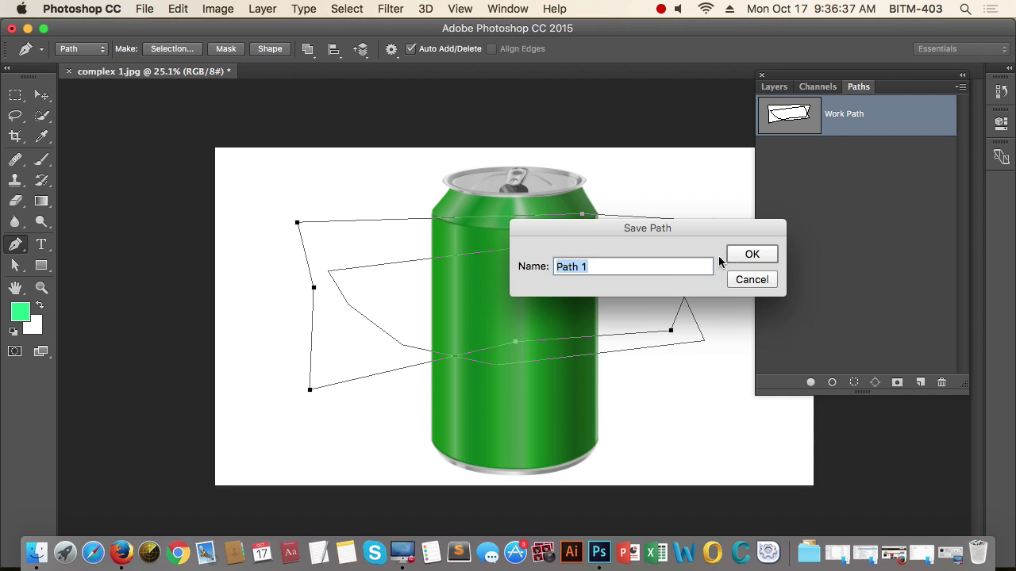
{"action": "left_click", "coordinate": [749, 257]}
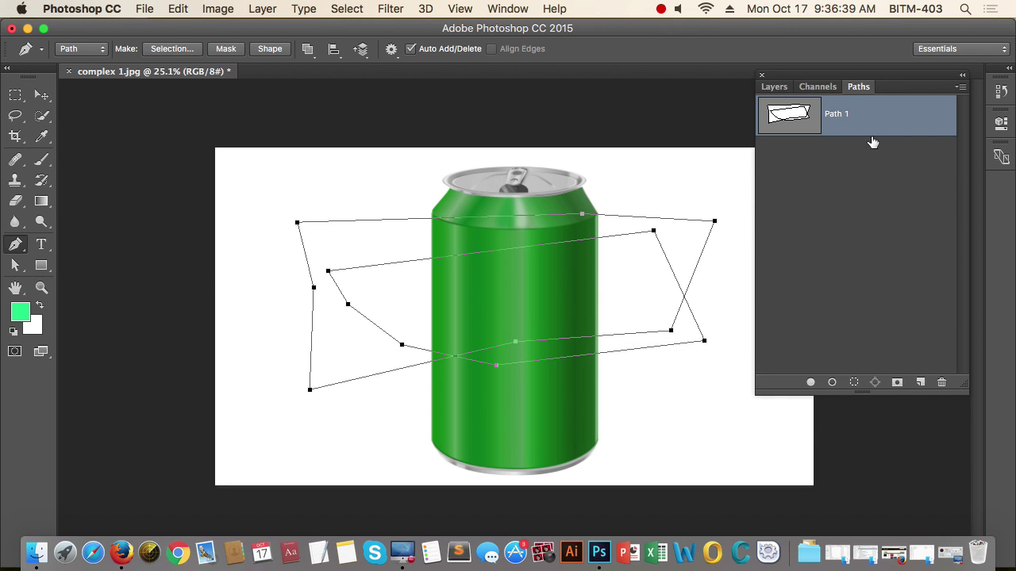
{"action": "left_click", "coordinate": [942, 383]}
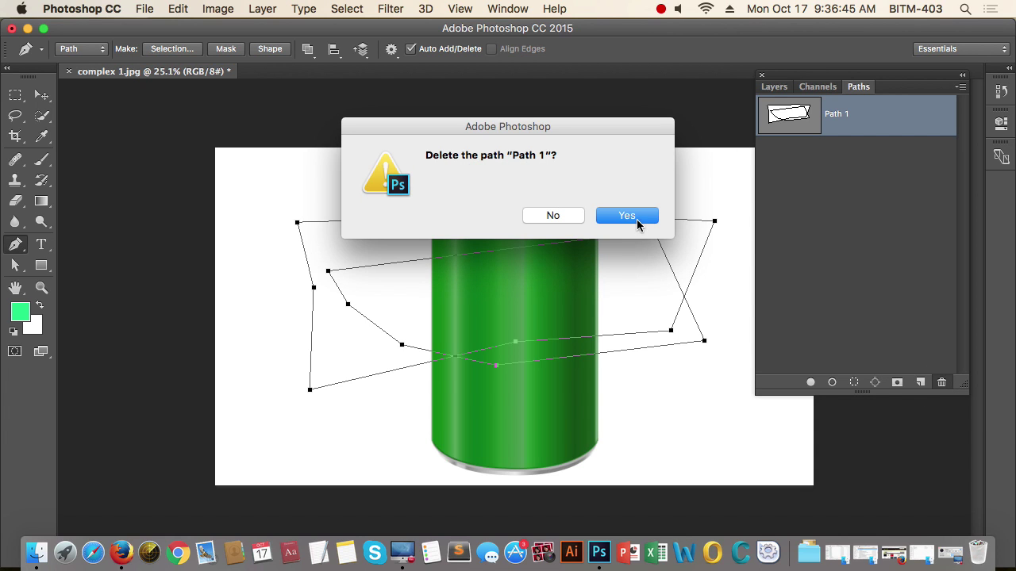
{"action": "left_click", "coordinate": [636, 219]}
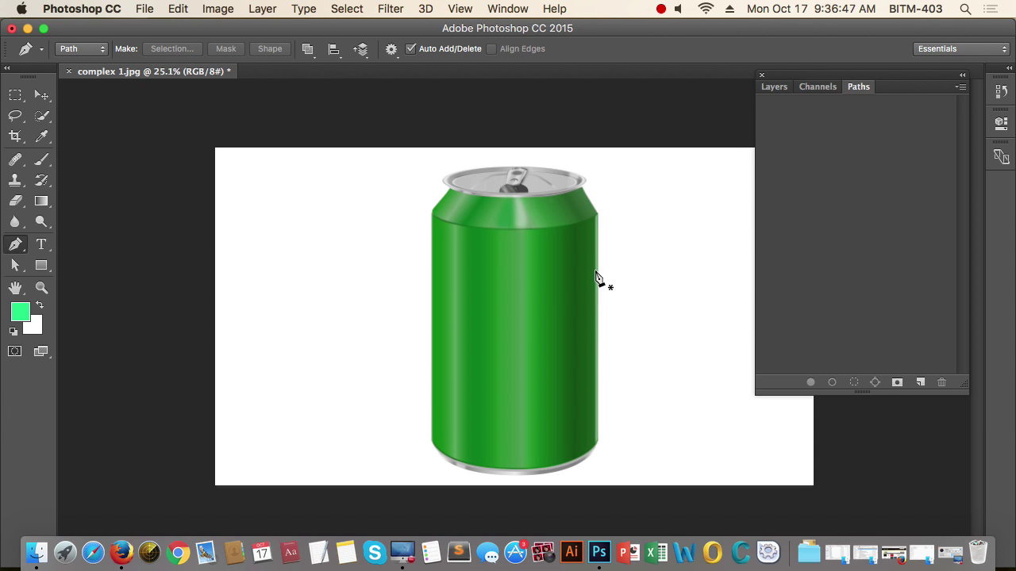
Move the floating Paths panel slightly farther from the can and create a new empty path.
{"action": "left_click_drag", "start_coordinate": [909, 81], "coordinate": [924, 83]}
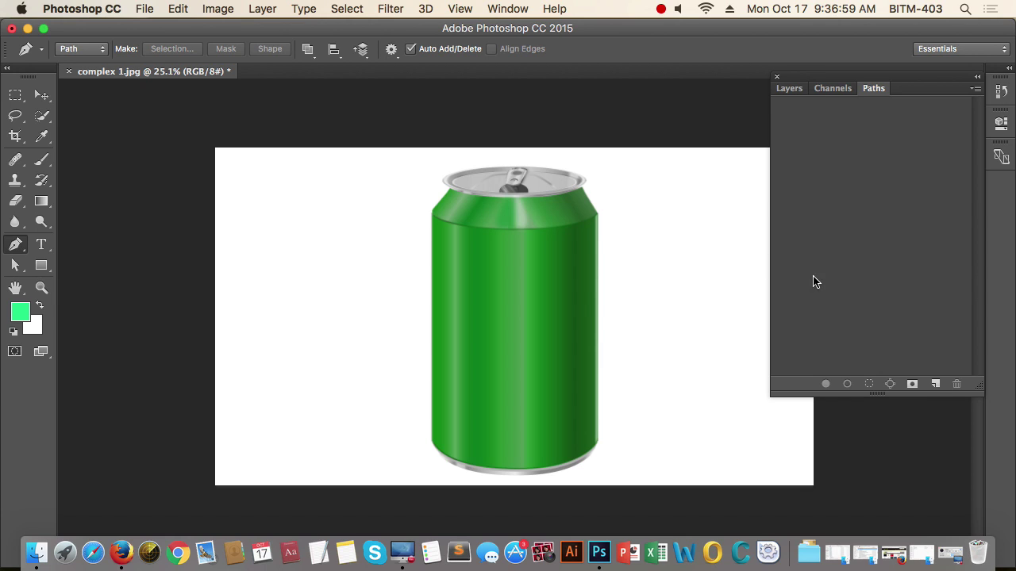
{"action": "left_click", "coordinate": [937, 384]}
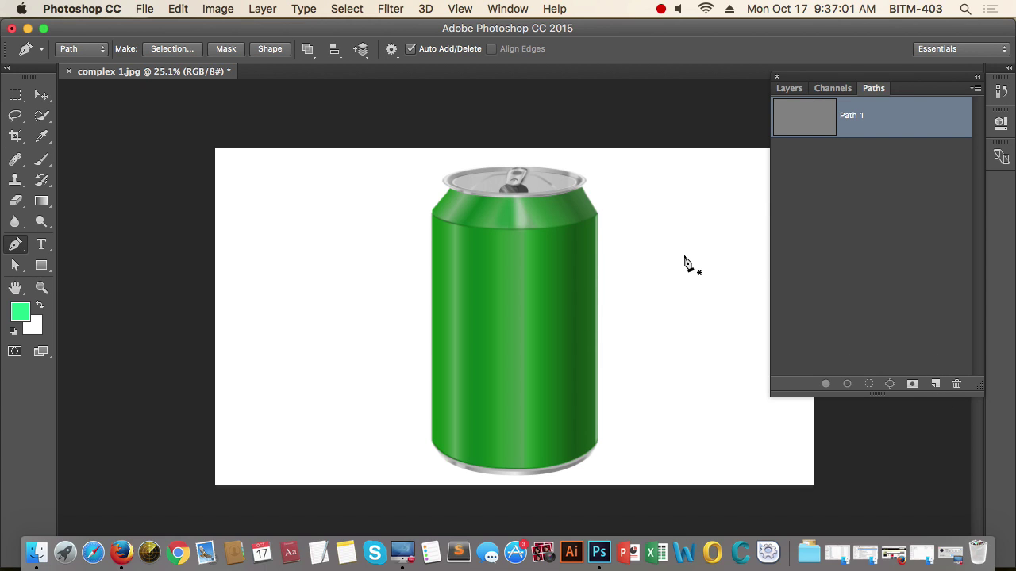
{"action": "left_click_drag", "start_coordinate": [453, 177], "coordinate": [369, 199]}
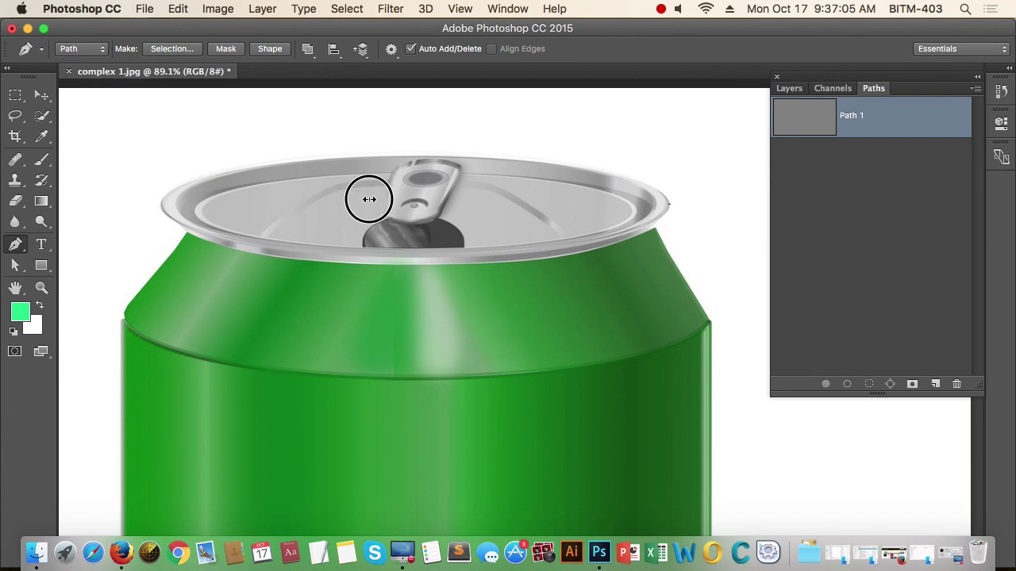
{"action": "left_click_drag", "start_coordinate": [560, 185], "coordinate": [556, 191]}
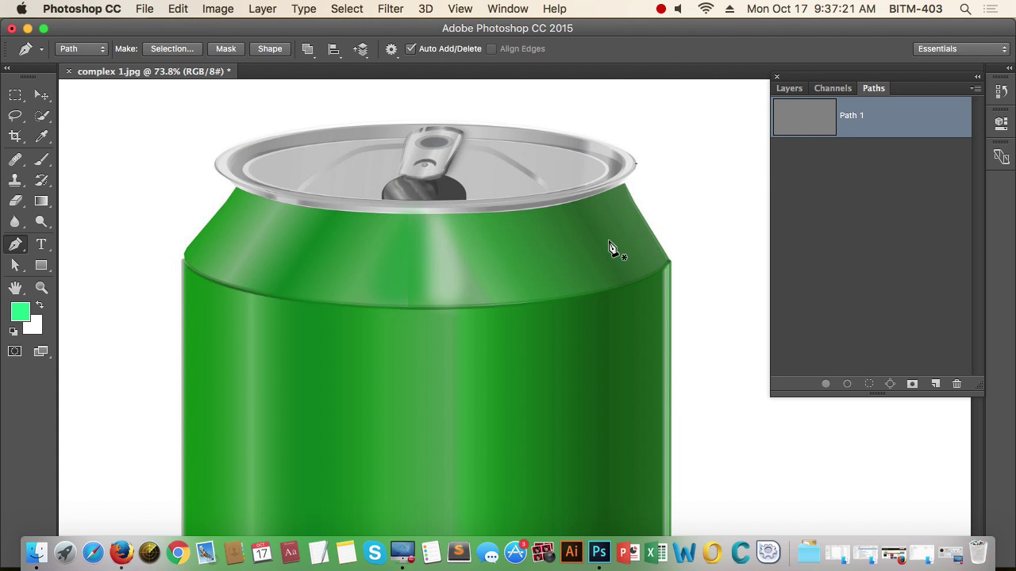
{"action": "scroll", "coordinate": [472, 245], "scroll_direction": "left", "scroll_amount": 3}
{"action": "scroll", "coordinate": [451, 265], "scroll_direction": "right", "scroll_amount": 1}
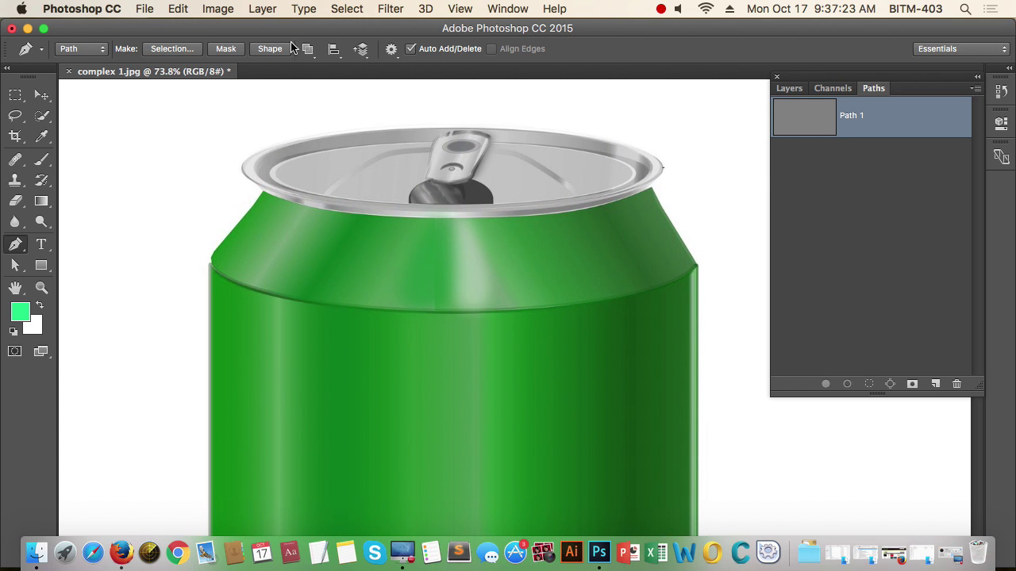
{"action": "left_click", "coordinate": [262, 9]}
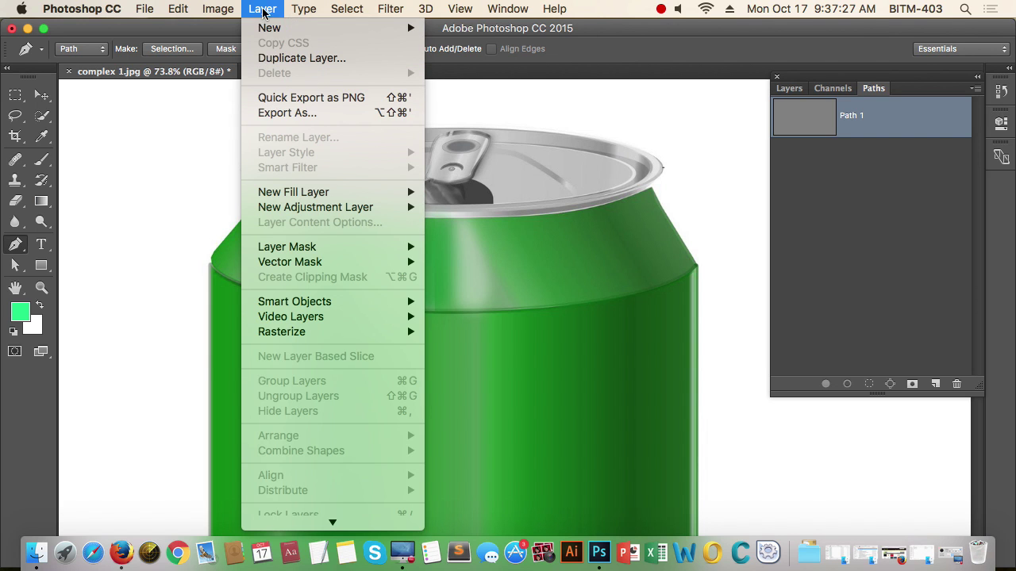
{"action": "mouse_move", "coordinate": [235, 16]}
{"action": "mouse_move", "coordinate": [292, 53]}
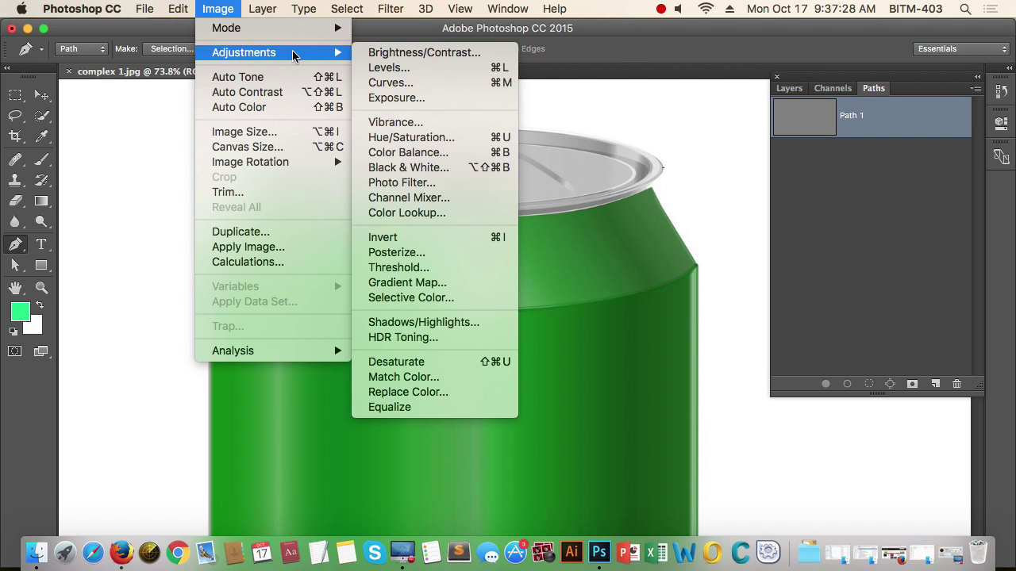
{"action": "left_click", "coordinate": [403, 68]}
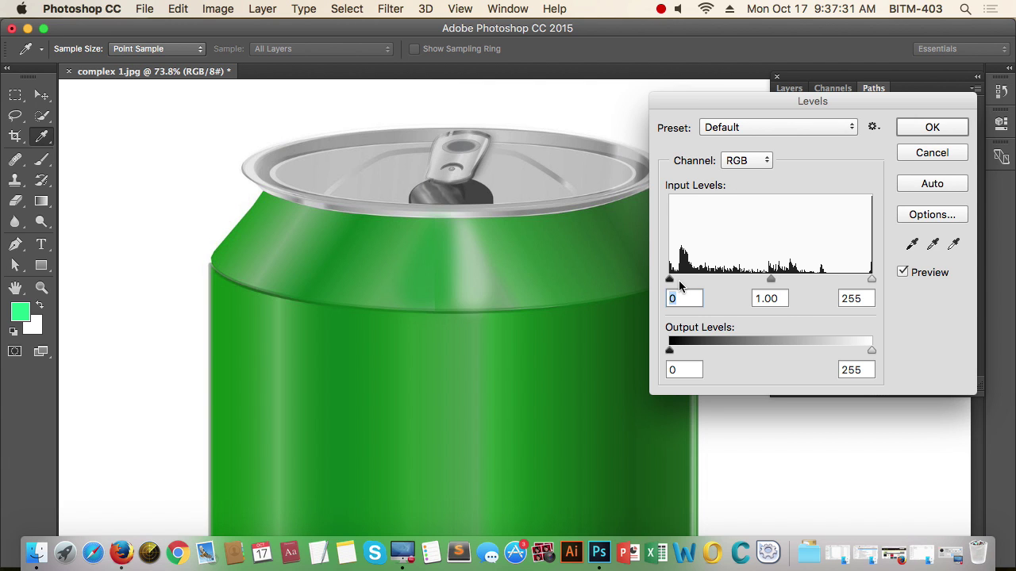
{"action": "left_click_drag", "start_coordinate": [670, 281], "coordinate": [730, 280]}
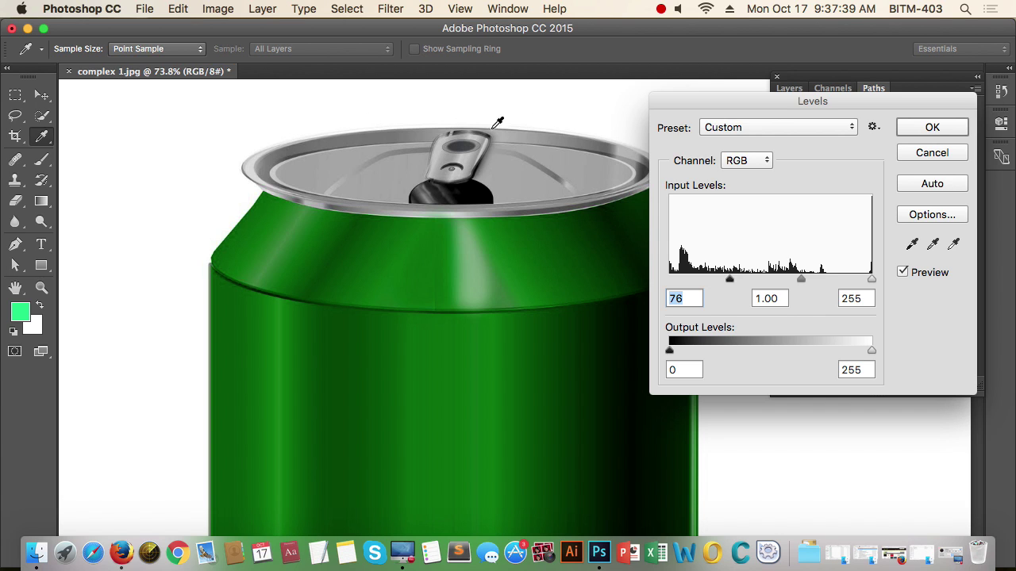
{"action": "left_click_drag", "start_coordinate": [730, 282], "coordinate": [746, 280]}
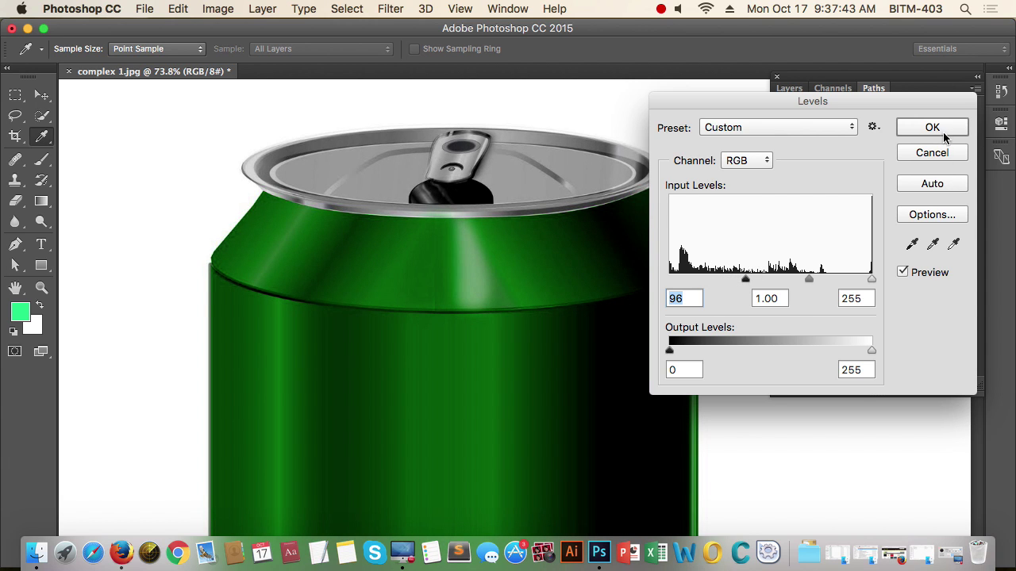
{"action": "left_click", "coordinate": [932, 154]}
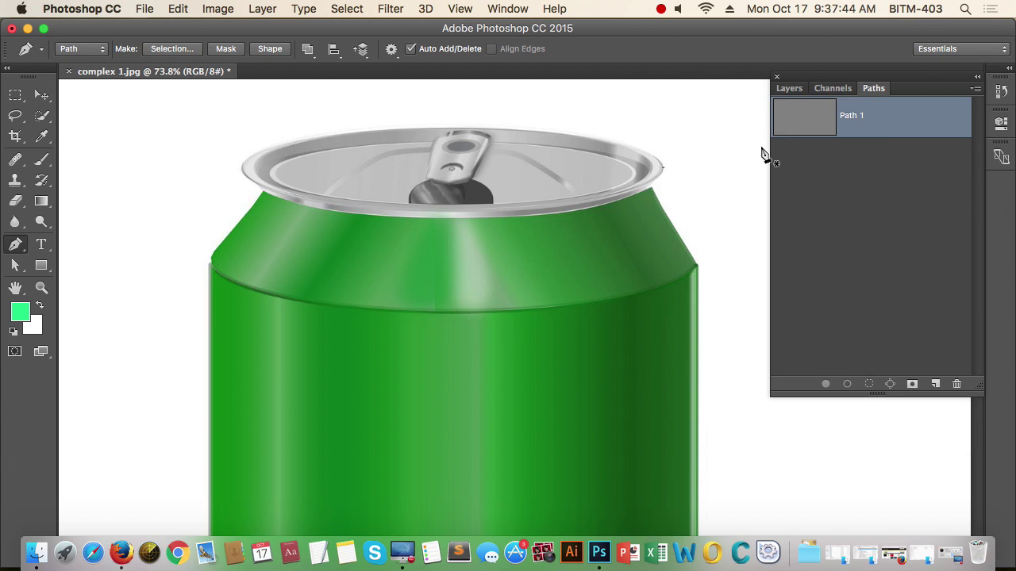
Duplicate the Background layer and darken the copy with a Levels adjustment, setting the black input level to 83.
{"action": "left_click", "coordinate": [788, 88]}
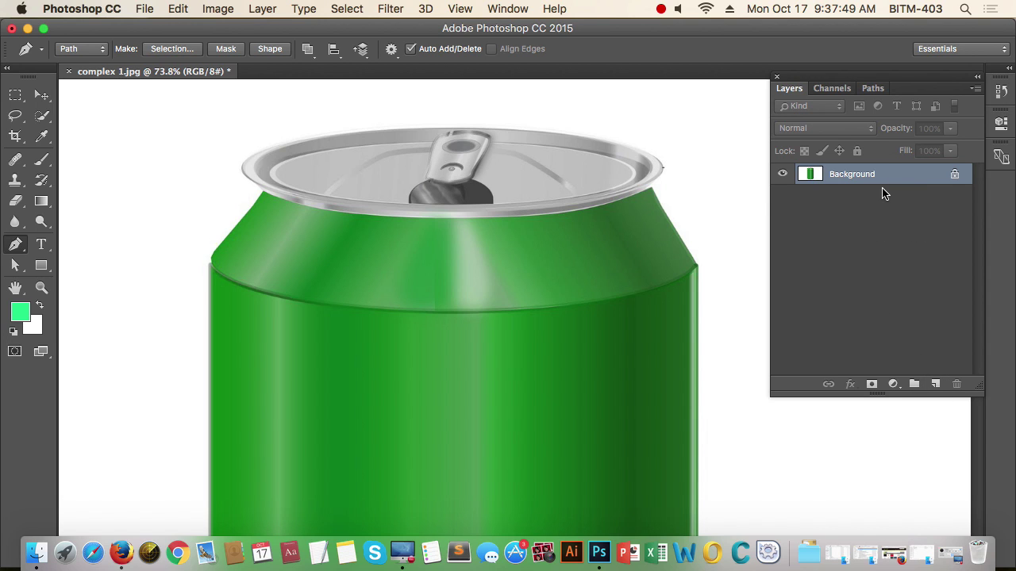
{"action": "key", "text": "super+j"}
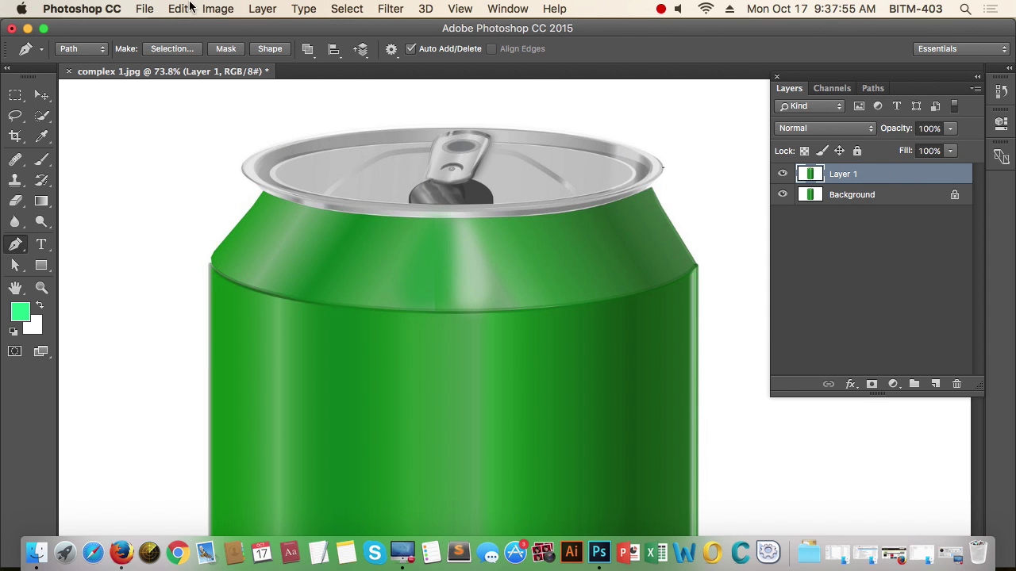
{"action": "left_click", "coordinate": [223, 9]}
{"action": "mouse_move", "coordinate": [309, 52]}
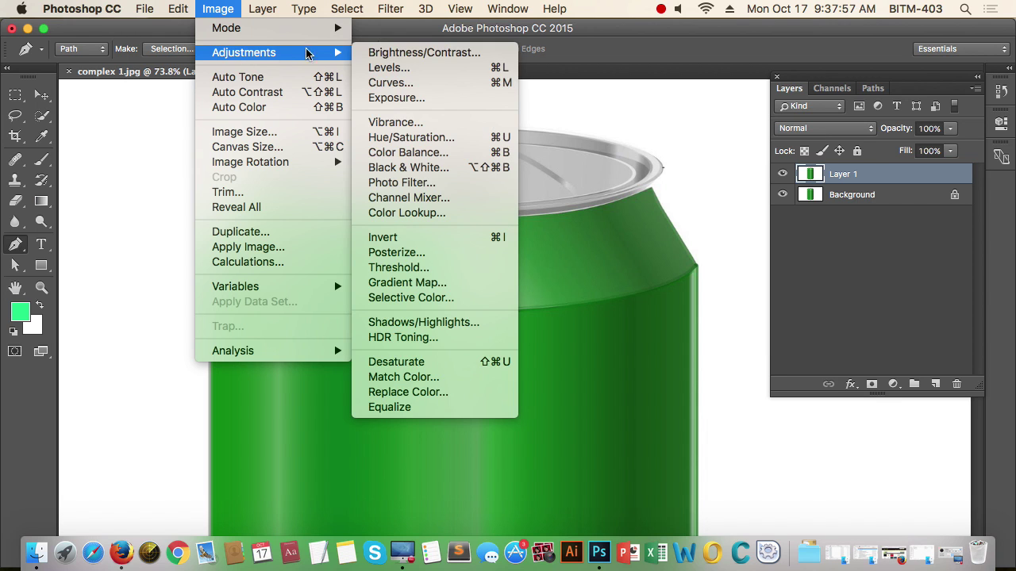
{"action": "left_click", "coordinate": [420, 71]}
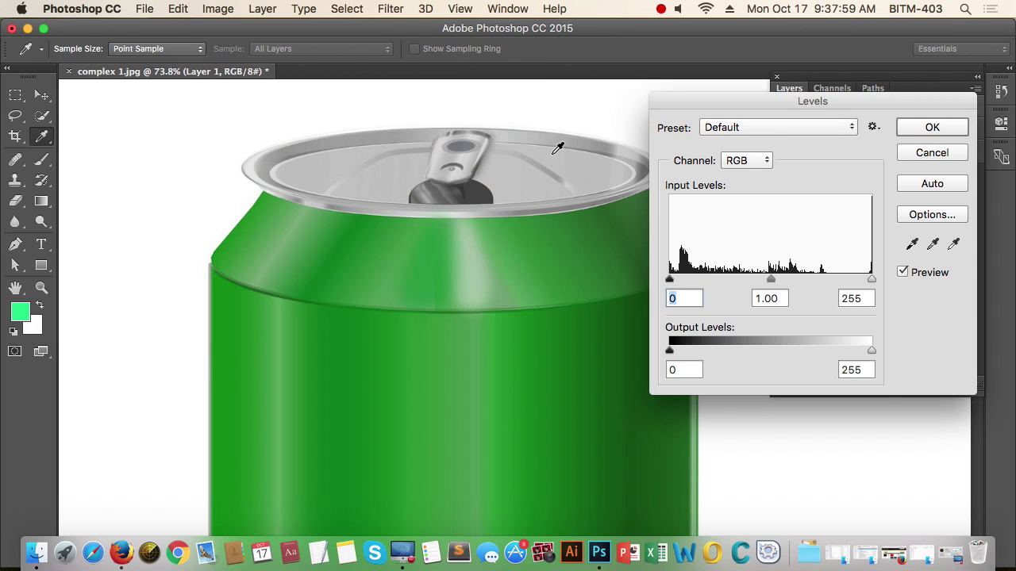
{"action": "left_click_drag", "start_coordinate": [673, 284], "coordinate": [699, 283]}
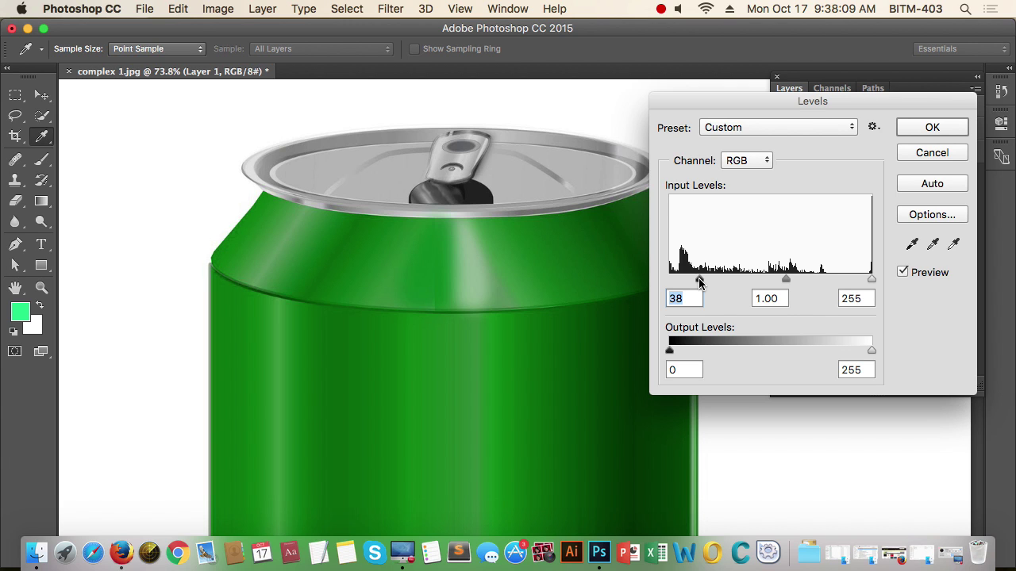
{"action": "left_click_drag", "start_coordinate": [698, 282], "coordinate": [730, 280]}
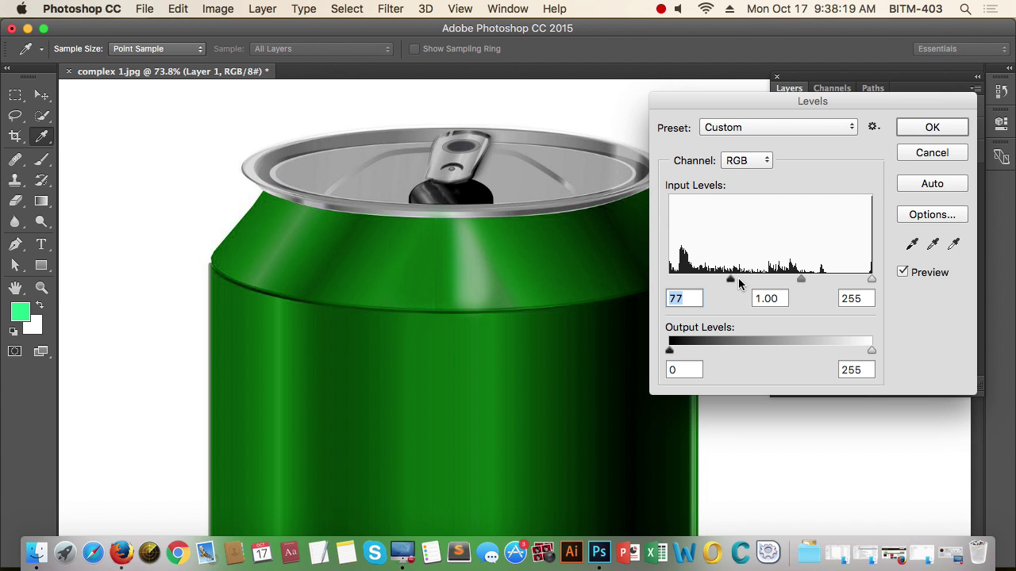
{"action": "left_click_drag", "start_coordinate": [730, 279], "coordinate": [737, 279]}
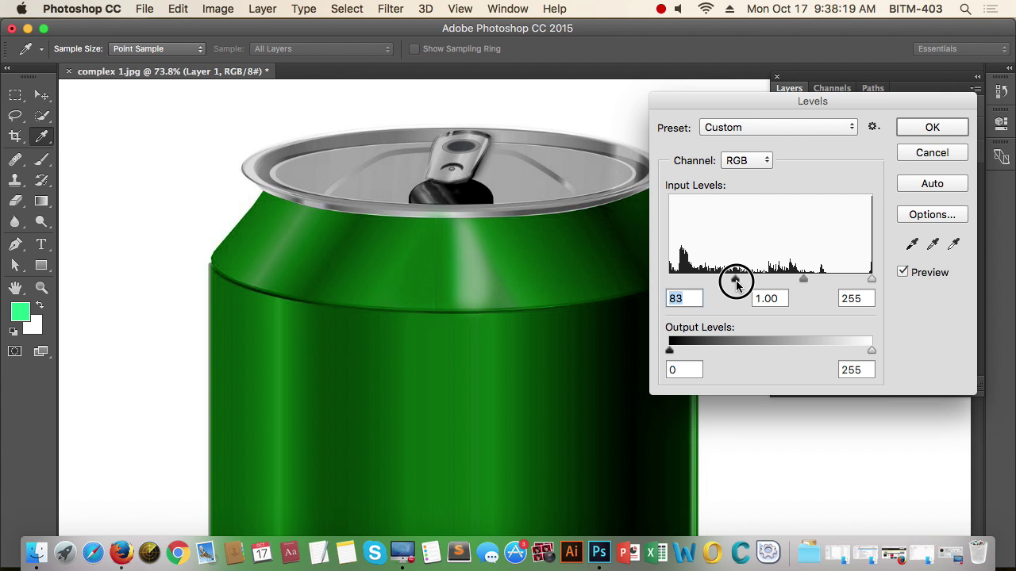
{"action": "left_click", "coordinate": [930, 128]}
Draw a rough ten-point pen path from beside the lid, across the rim and back around the can's upper body.
{"action": "key", "text": "p"}
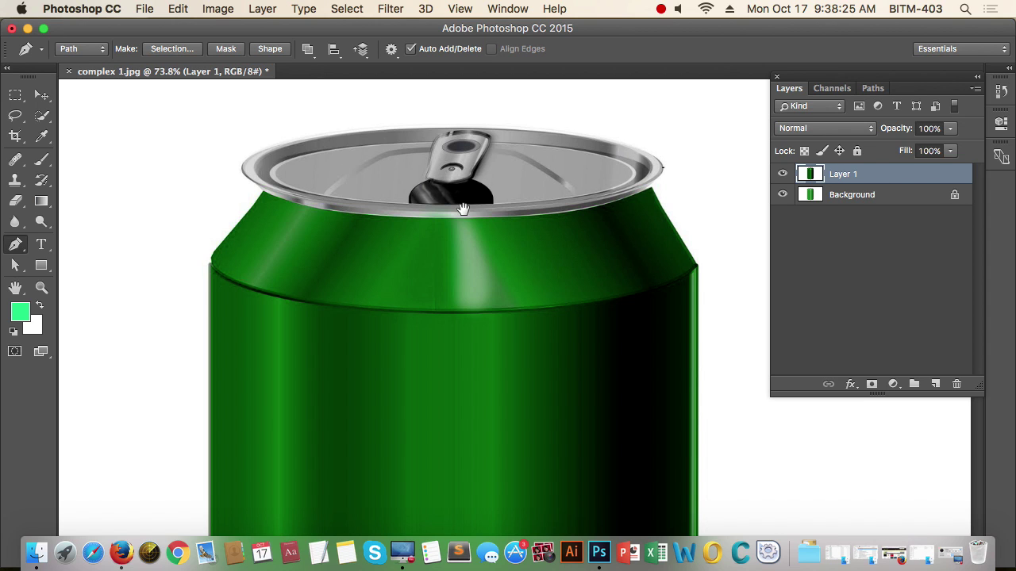
{"action": "left_click_drag", "start_coordinate": [463, 209], "coordinate": [499, 257]}
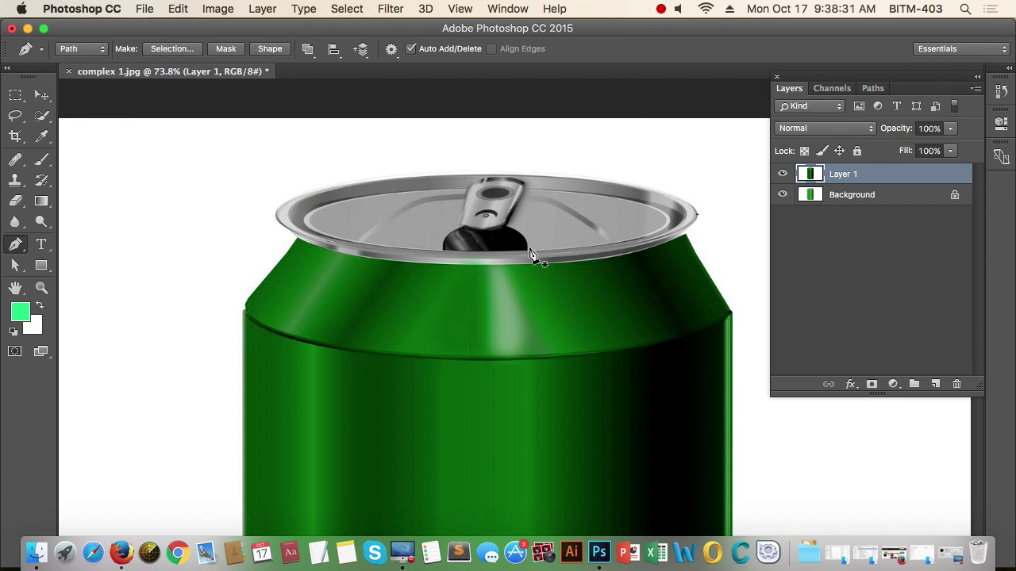
{"action": "left_click_drag", "start_coordinate": [589, 272], "coordinate": [562, 268]}
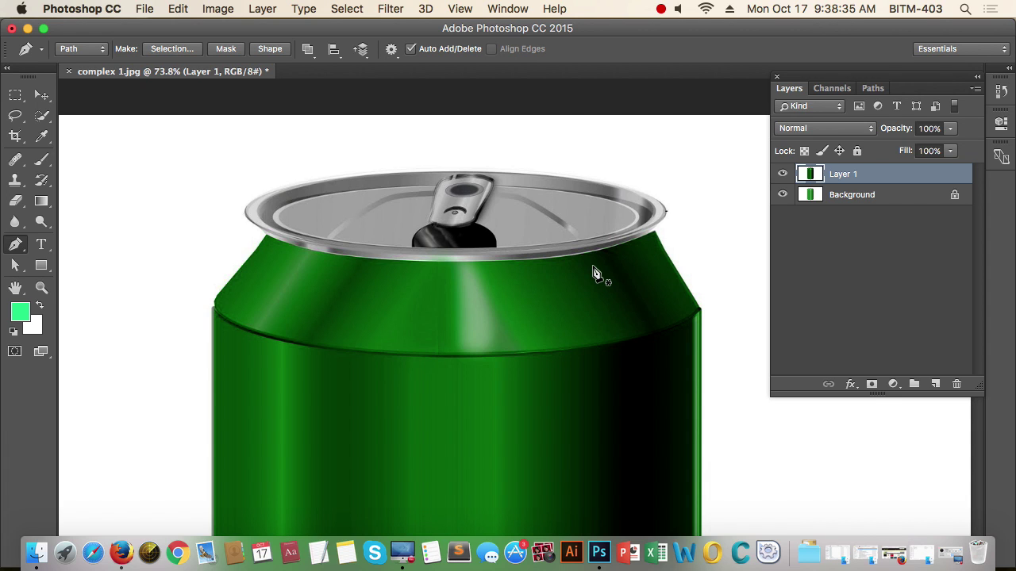
{"action": "left_click", "coordinate": [195, 243]}
{"action": "left_click", "coordinate": [304, 185]}
{"action": "left_click", "coordinate": [437, 173]}
{"action": "left_click", "coordinate": [621, 208]}
{"action": "left_click", "coordinate": [704, 308]}
{"action": "left_click", "coordinate": [723, 414]}
{"action": "left_click", "coordinate": [685, 434]}
{"action": "left_click", "coordinate": [482, 421]}
{"action": "left_click", "coordinate": [311, 405]}
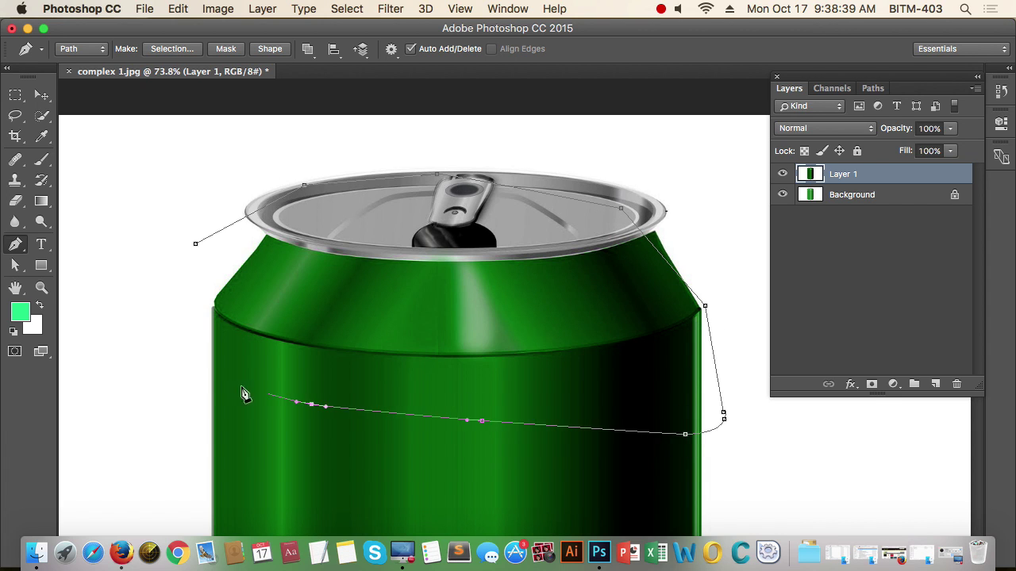
{"action": "left_click", "coordinate": [198, 363]}
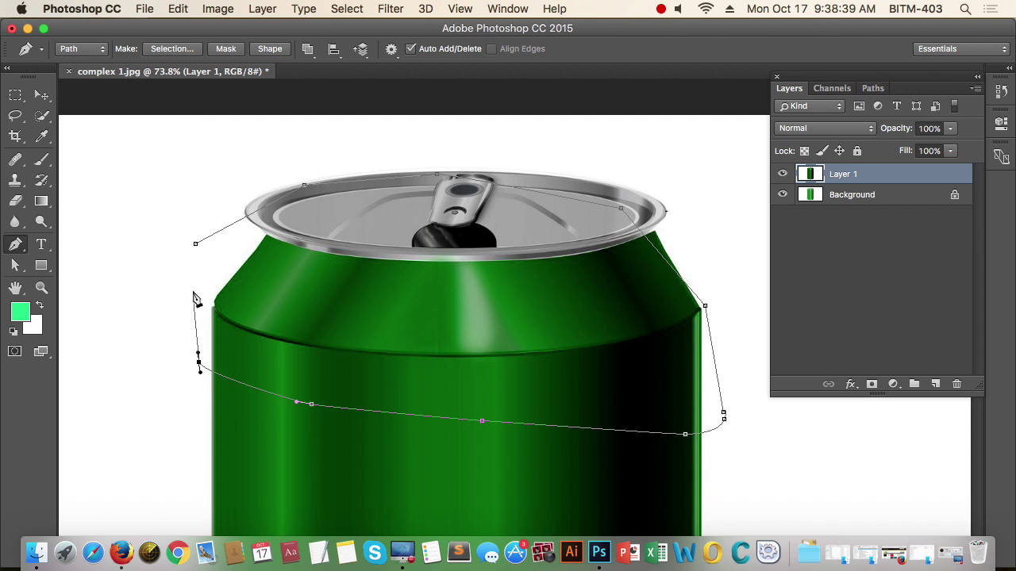
Extend the same open path in a second loop around the lid and shoulder, and begin a third loop outside it.
{"action": "left_click", "coordinate": [195, 243]}
{"action": "left_click", "coordinate": [203, 197]}
{"action": "left_click", "coordinate": [345, 149]}
{"action": "left_click", "coordinate": [519, 140]}
{"action": "left_click", "coordinate": [705, 163]}
{"action": "left_click", "coordinate": [722, 268]}
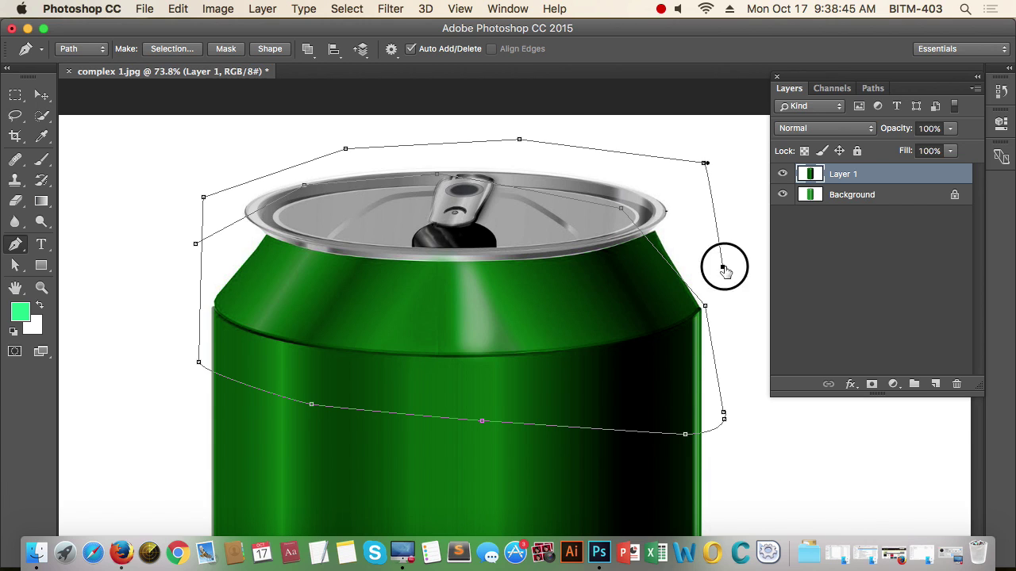
{"action": "left_click", "coordinate": [665, 332]}
{"action": "left_click", "coordinate": [463, 354]}
{"action": "left_click", "coordinate": [300, 339]}
{"action": "left_click", "coordinate": [180, 316]}
{"action": "left_click_drag", "start_coordinate": [146, 283], "coordinate": [147, 267]}
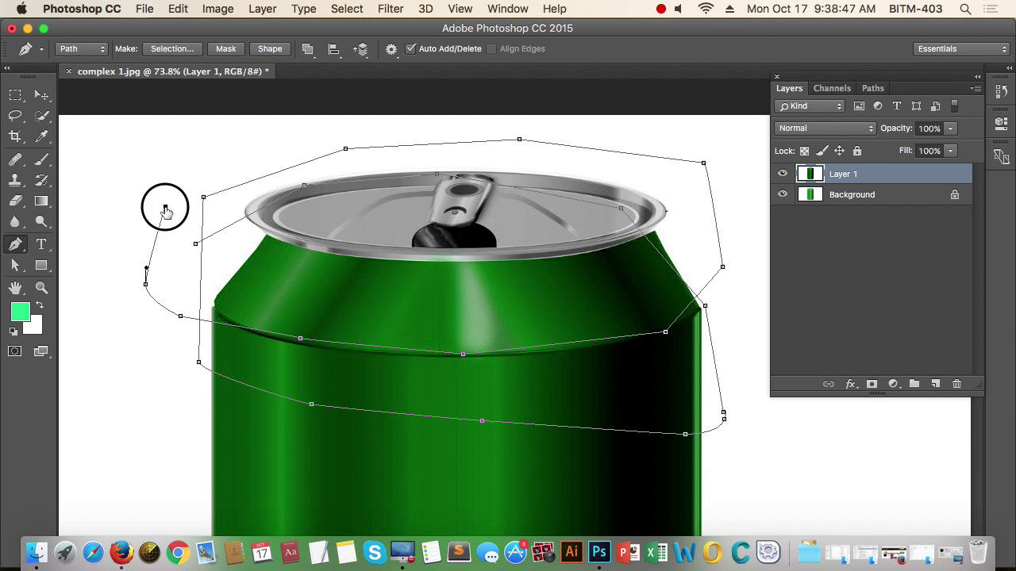
{"action": "left_click", "coordinate": [248, 165]}
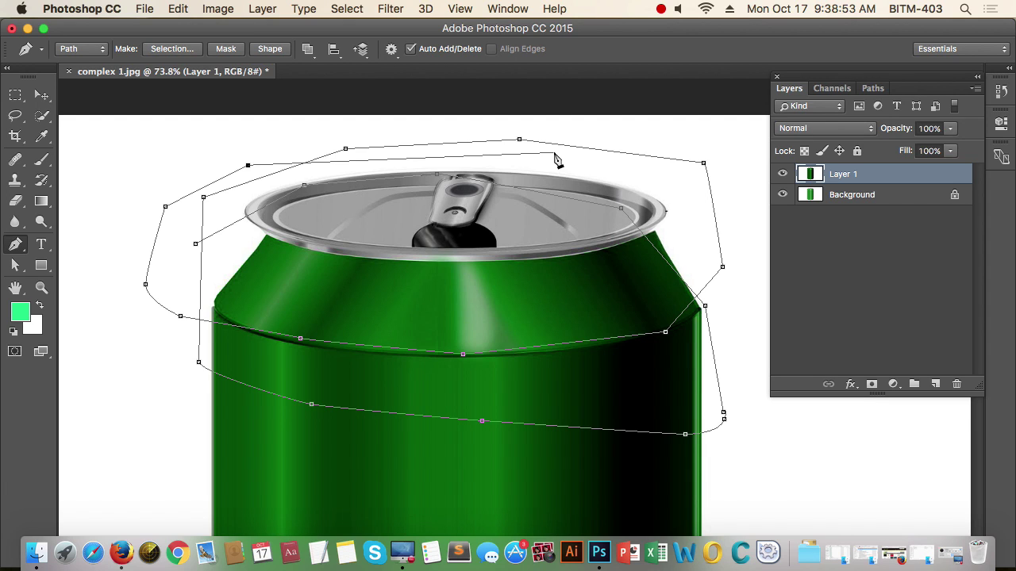
Step back through all the points of the looping path until none of it remains.
{"action": "key", "text": "super+alt+z"}
{"action": "key", "text": "super+alt+z"}
{"action": "key", "text": "super+alt+z"}
{"action": "key", "text": "super+alt+z"}
{"action": "key", "text": "super+alt+z"}
{"action": "key", "text": "super+alt+z"}
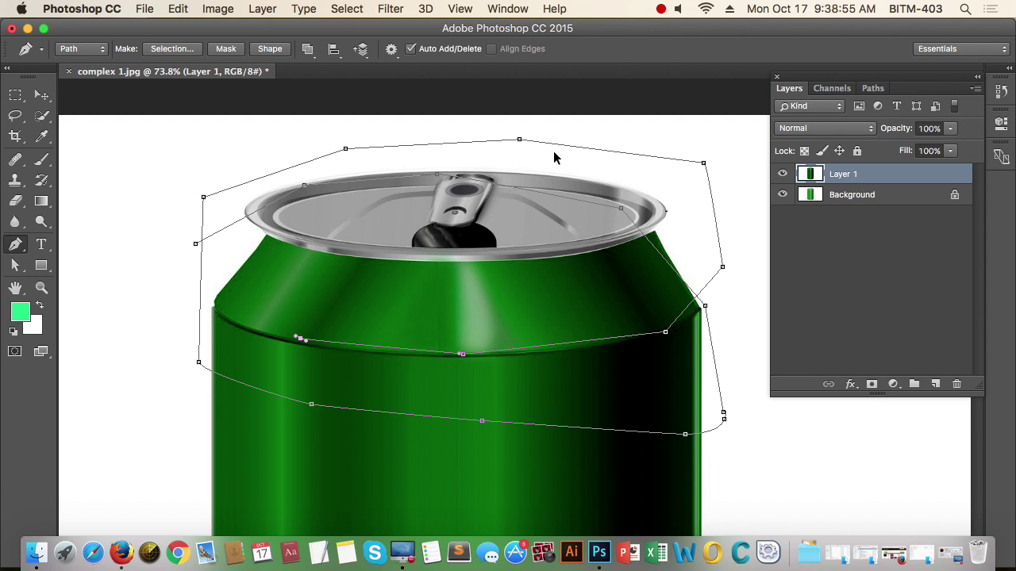
{"action": "key", "text": "super+alt+z"}
{"action": "key", "text": "super+alt+z"}
{"action": "key", "text": "super+alt+z"}
{"action": "key", "text": "super+alt+z"}
{"action": "key", "text": "super+alt+z"}
{"action": "key", "text": "super+alt+z"}
{"action": "key", "text": "super+alt+z"}
{"action": "key", "text": "super+alt+z"}
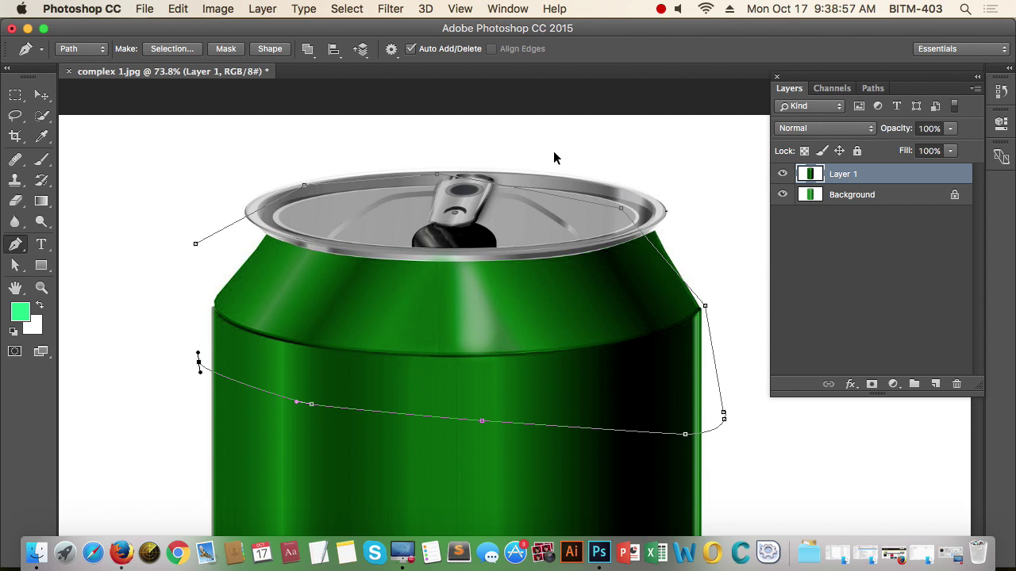
{"action": "key", "text": "super+alt+z"}
{"action": "key", "text": "super+alt+z"}
{"action": "key", "text": "super+alt+z"}
{"action": "key", "text": "super+alt+z"}
{"action": "key", "text": "super+alt+z"}
{"action": "key", "text": "super+alt+z"}
{"action": "key", "text": "super+alt+z"}
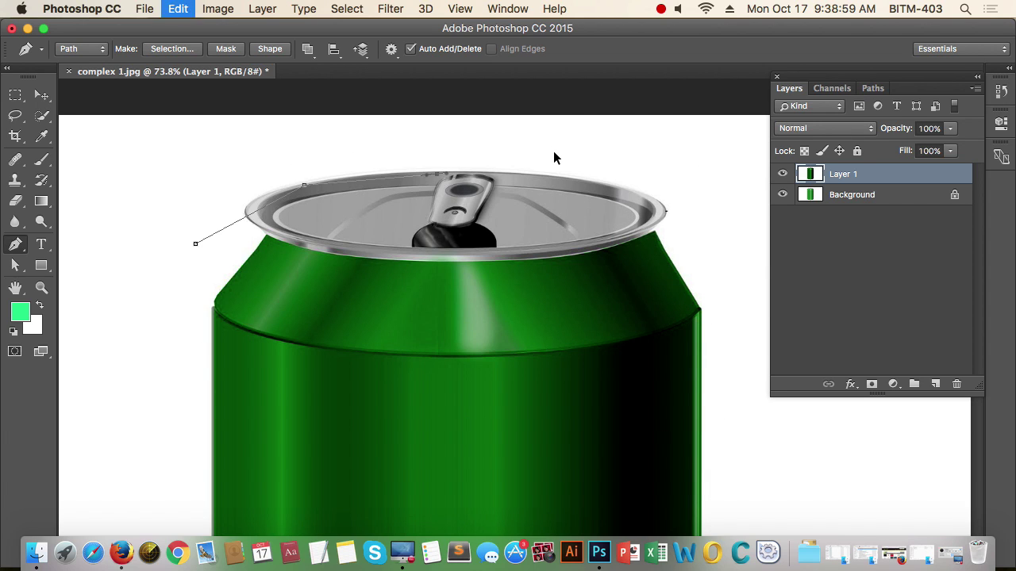
{"action": "key", "text": "super+alt+z"}
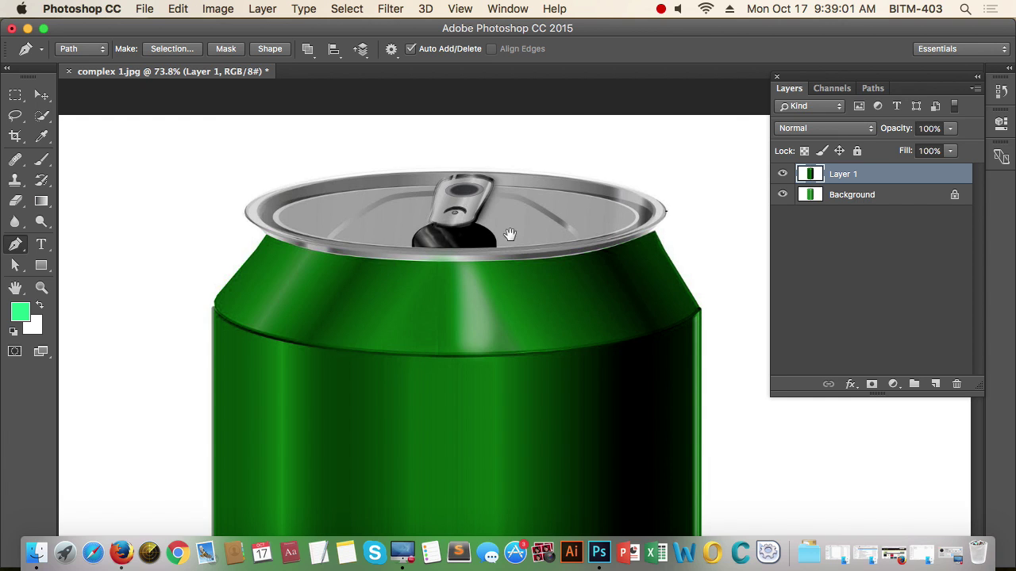
Examine the can's rim up close, down to the pixels where its left end meets the green shoulder.
{"action": "scroll", "coordinate": [508, 229], "scroll_direction": "right", "scroll_amount": 5}
{"action": "scroll", "coordinate": [344, 226], "scroll_direction": "left", "scroll_amount": 6}
{"action": "scroll", "coordinate": [420, 261], "scroll_direction": "up", "scroll_amount": 2}
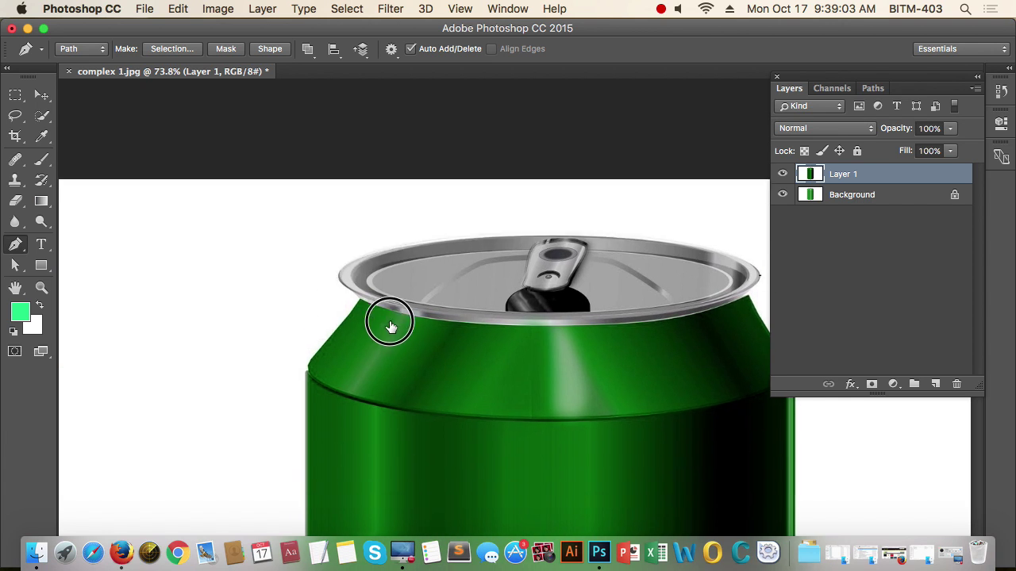
{"action": "scroll", "coordinate": [374, 263], "scroll_direction": "down", "scroll_amount": 2}
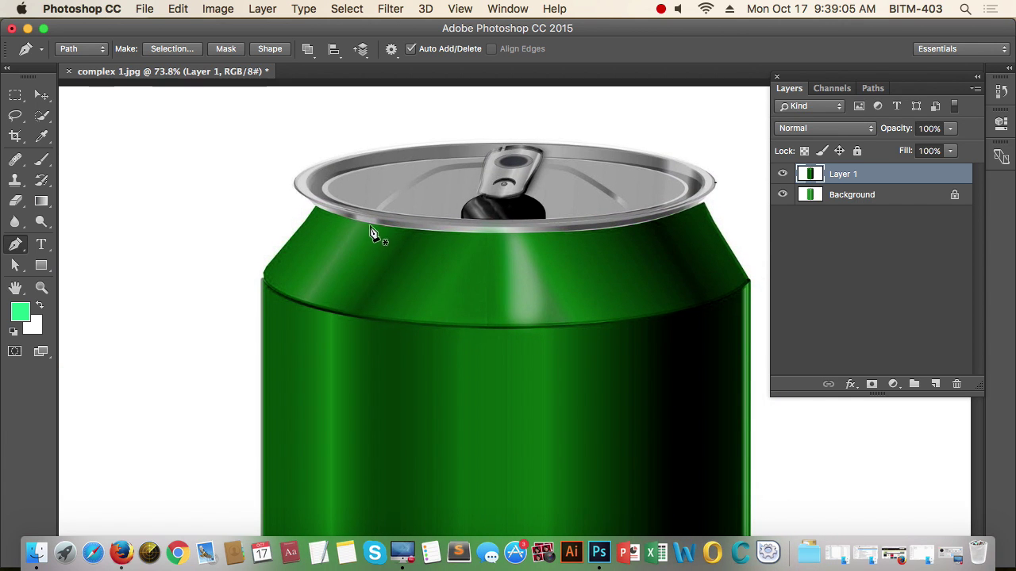
{"action": "scroll", "coordinate": [397, 205], "scroll_direction": "up", "scroll_amount": 5}
{"action": "scroll", "coordinate": [429, 215], "scroll_direction": "down", "scroll_amount": 3}
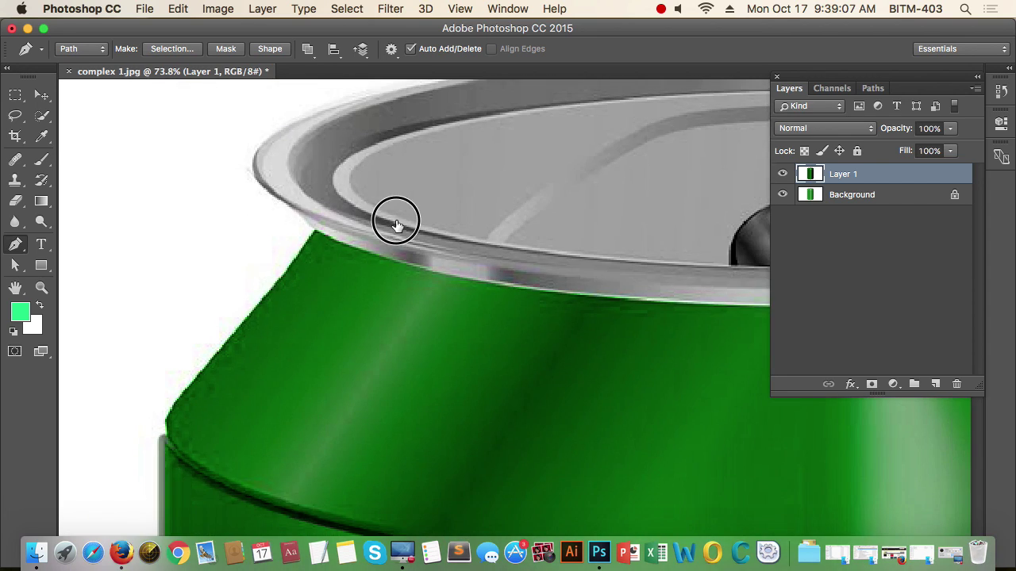
{"action": "scroll", "coordinate": [385, 269], "scroll_direction": "up", "scroll_amount": 1}
{"action": "scroll", "coordinate": [372, 324], "scroll_direction": "down", "scroll_amount": 3}
{"action": "scroll", "coordinate": [476, 284], "scroll_direction": "up", "scroll_amount": 2}
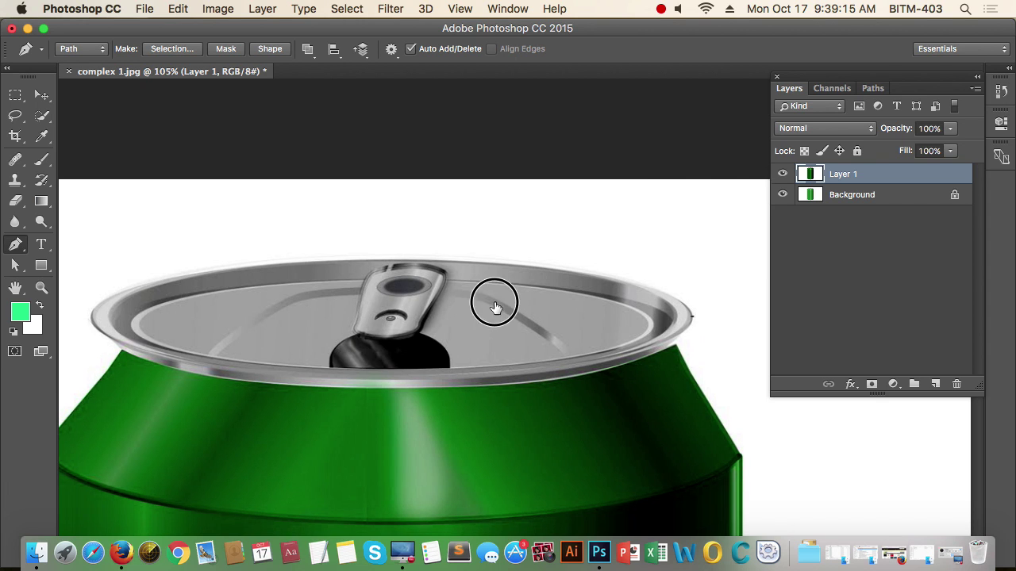
{"action": "scroll", "coordinate": [495, 302], "scroll_direction": "down", "scroll_amount": 2}
{"action": "scroll", "coordinate": [494, 302], "scroll_direction": "left", "scroll_amount": 1}
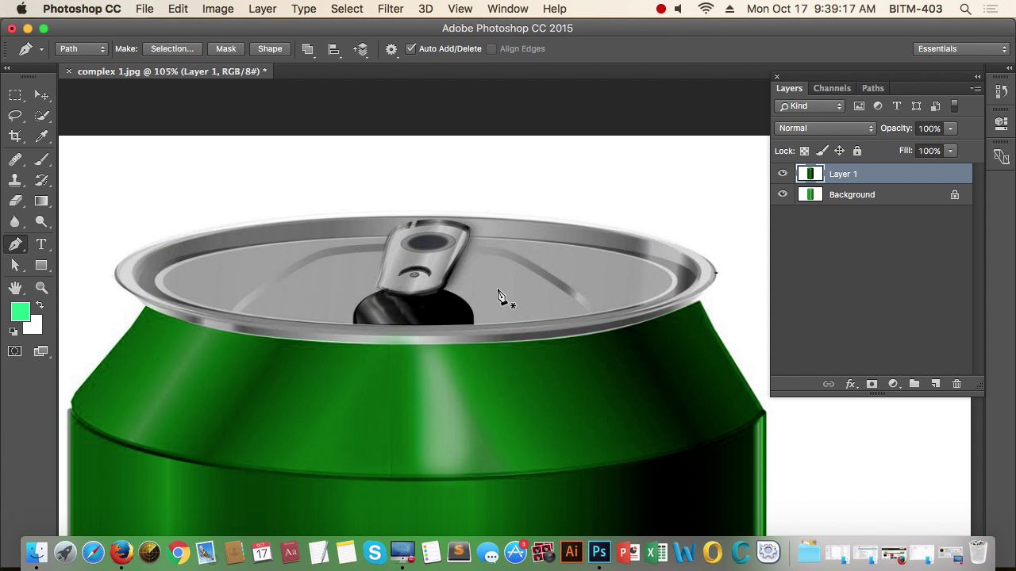
{"action": "left_click_drag", "start_coordinate": [282, 296], "coordinate": [437, 270]}
{"action": "left_click_drag", "start_coordinate": [283, 242], "coordinate": [313, 249]}
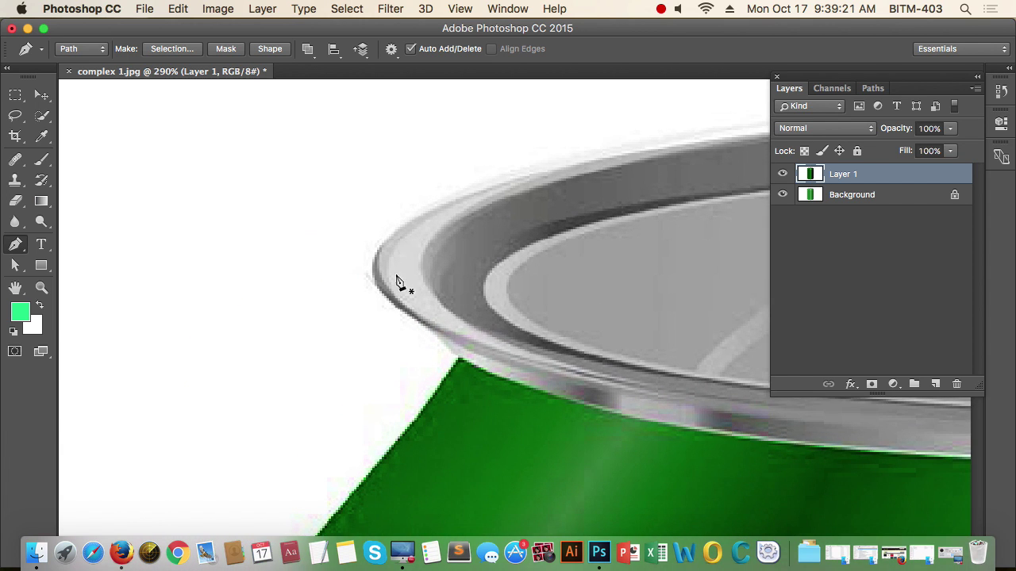
{"action": "left_click_drag", "start_coordinate": [429, 287], "coordinate": [362, 389]}
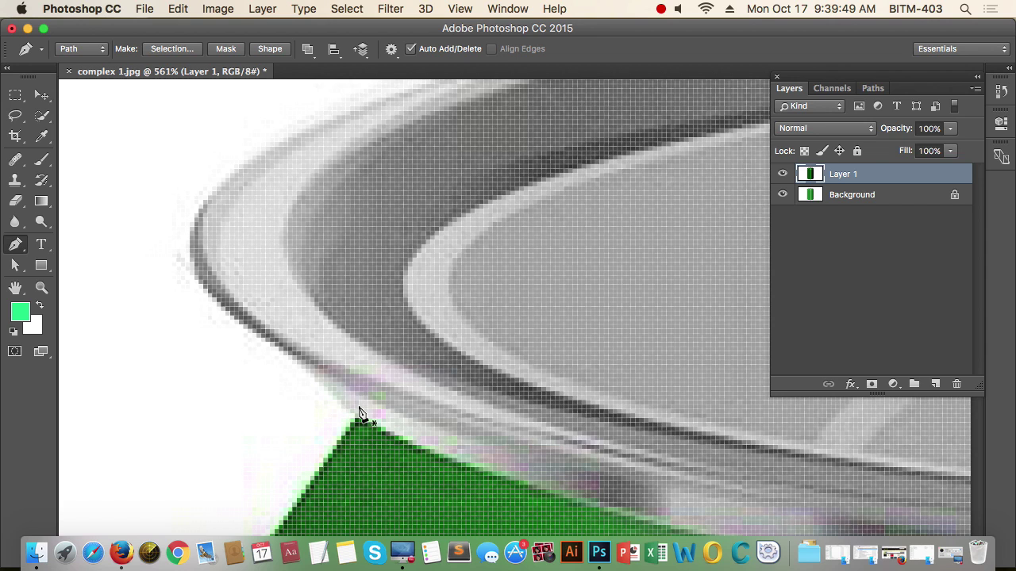
Start a pen path at the green shoulder's left corner and curve it around the rim's left end, using corner points without outgoing handles.
{"action": "left_click_drag", "start_coordinate": [365, 408], "coordinate": [406, 423]}
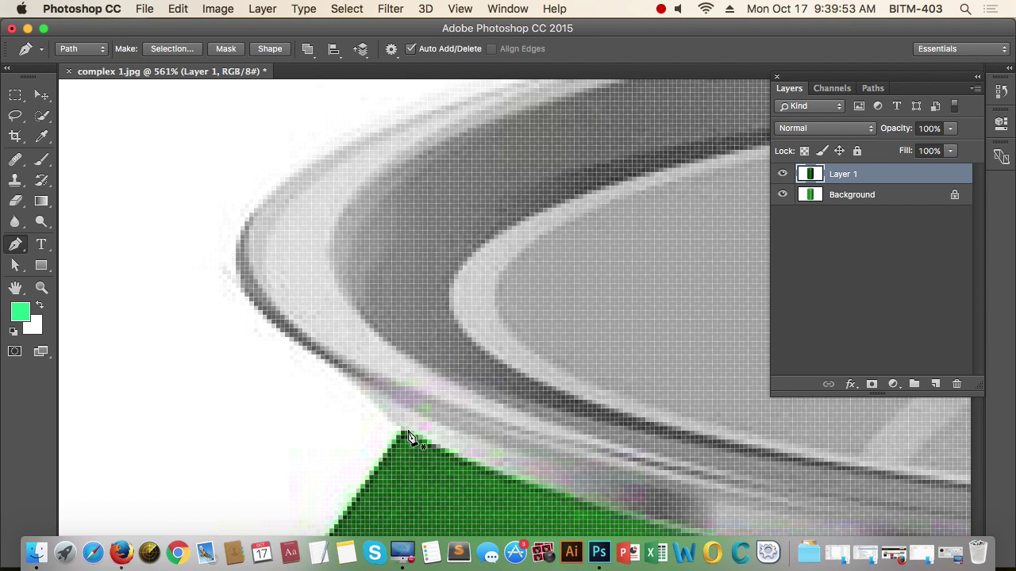
{"action": "left_click_drag", "start_coordinate": [431, 426], "coordinate": [422, 363]}
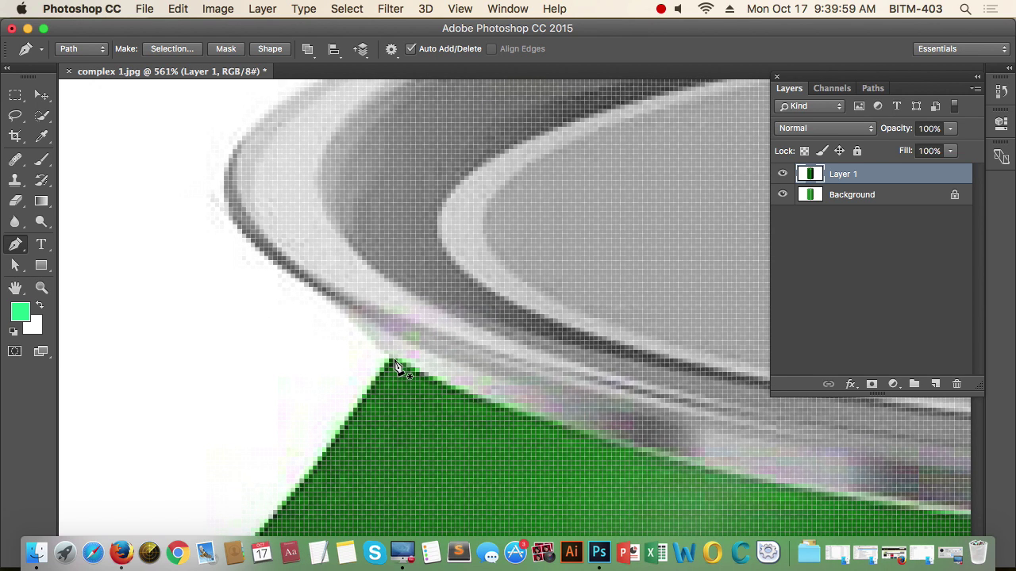
{"action": "left_click", "coordinate": [393, 362]}
{"action": "left_click_drag", "start_coordinate": [291, 273], "coordinate": [249, 254]}
{"action": "left_click", "coordinate": [291, 277]}
{"action": "scroll", "coordinate": [328, 198], "scroll_direction": "up", "scroll_amount": 5}
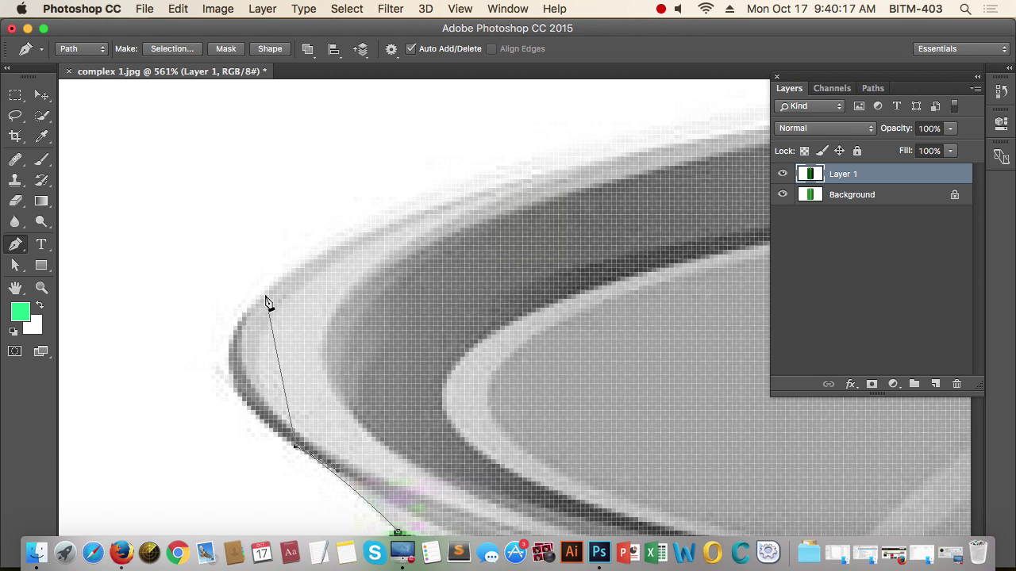
{"action": "left_click_drag", "start_coordinate": [264, 295], "coordinate": [358, 215]}
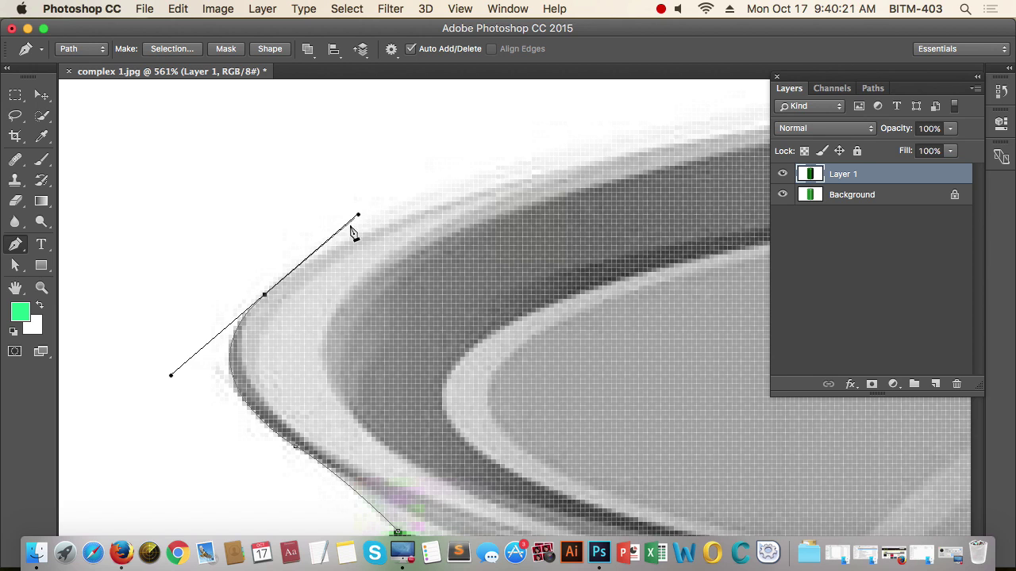
{"action": "left_click", "coordinate": [265, 292]}
Add a curved point on the rim's upper back edge, with long handles that follow the ellipse toward the pull tab.
{"action": "left_click_drag", "start_coordinate": [480, 218], "coordinate": [219, 410]}
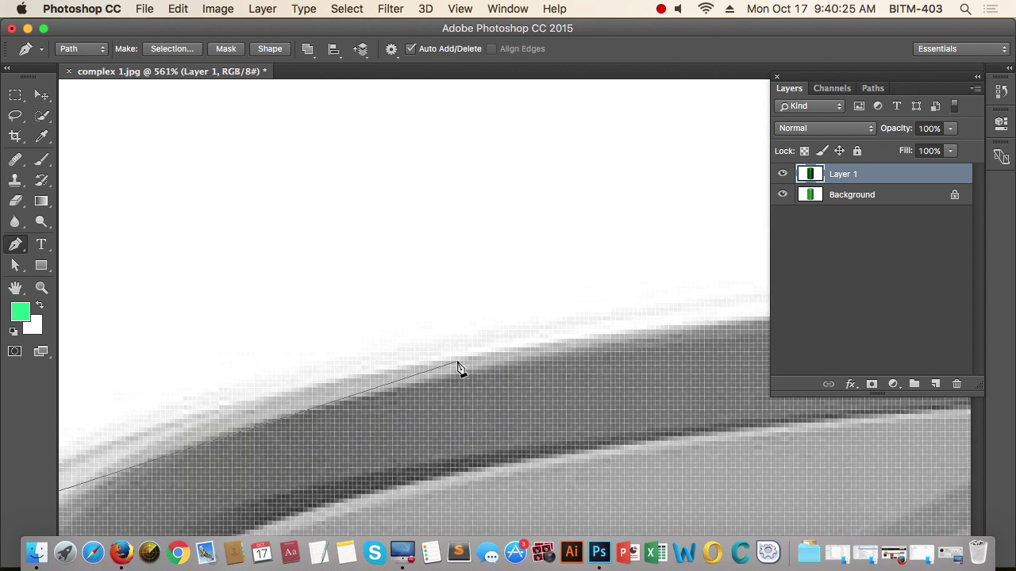
{"action": "scroll", "coordinate": [469, 302], "scroll_direction": "down", "scroll_amount": 5}
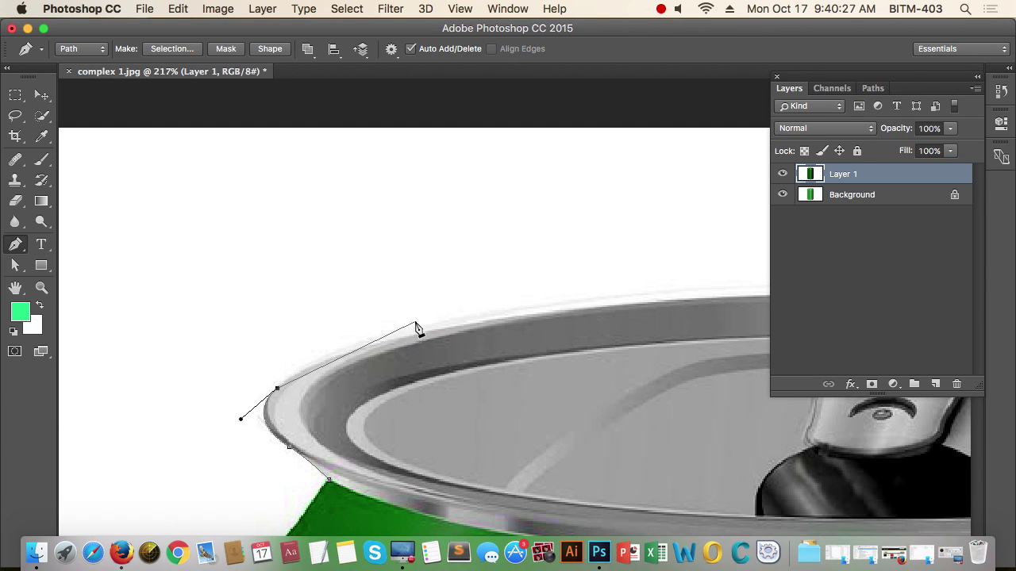
{"action": "scroll", "coordinate": [415, 317], "scroll_direction": "down", "scroll_amount": 3}
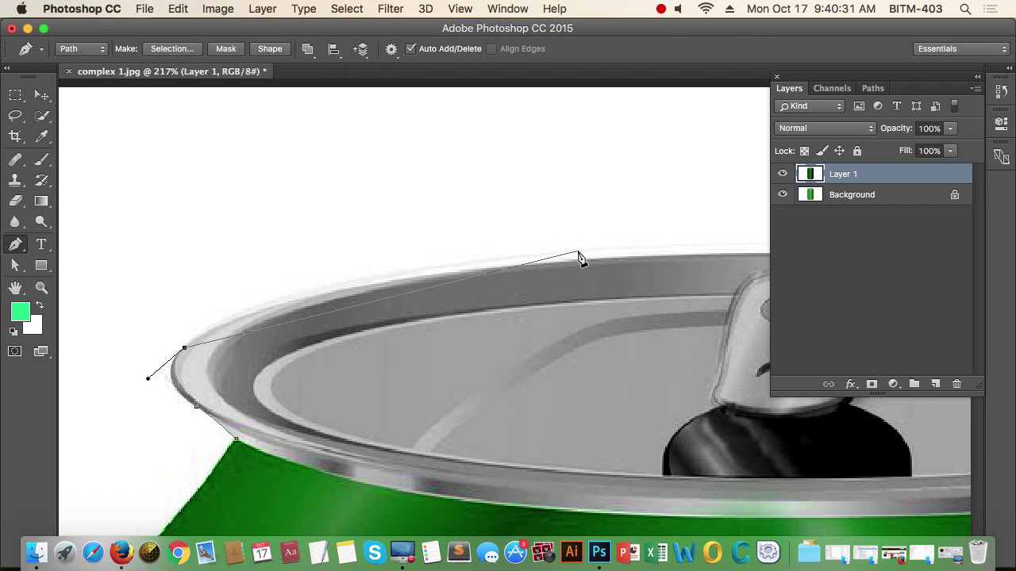
{"action": "left_click_drag", "start_coordinate": [578, 252], "coordinate": [901, 247]}
Fit the curve to the rim's upper left edge by repositioning its top anchor point and shortening the incoming handle.
{"action": "left_click_drag", "start_coordinate": [646, 297], "coordinate": [512, 273]}
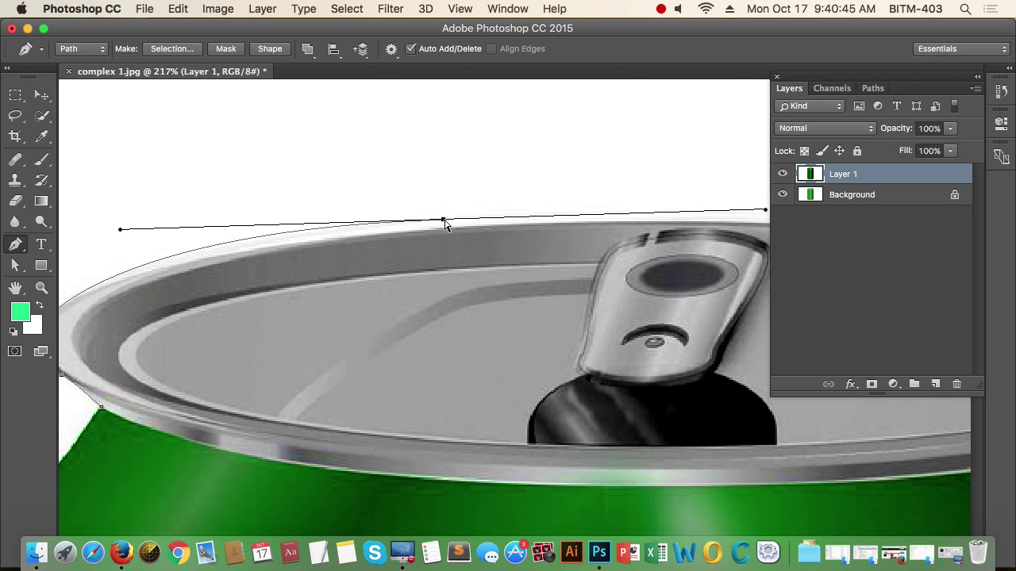
{"action": "mouse_move", "coordinate": [445, 225]}
{"action": "left_mouse_down"}
{"action": "mouse_move", "coordinate": [437, 154]}
{"action": "mouse_move", "coordinate": [473, 227]}
{"action": "mouse_move", "coordinate": [465, 209]}
{"action": "mouse_move", "coordinate": [470, 224]}
{"action": "mouse_move", "coordinate": [397, 230]}
{"action": "mouse_move", "coordinate": [431, 220]}
{"action": "left_mouse_up"}
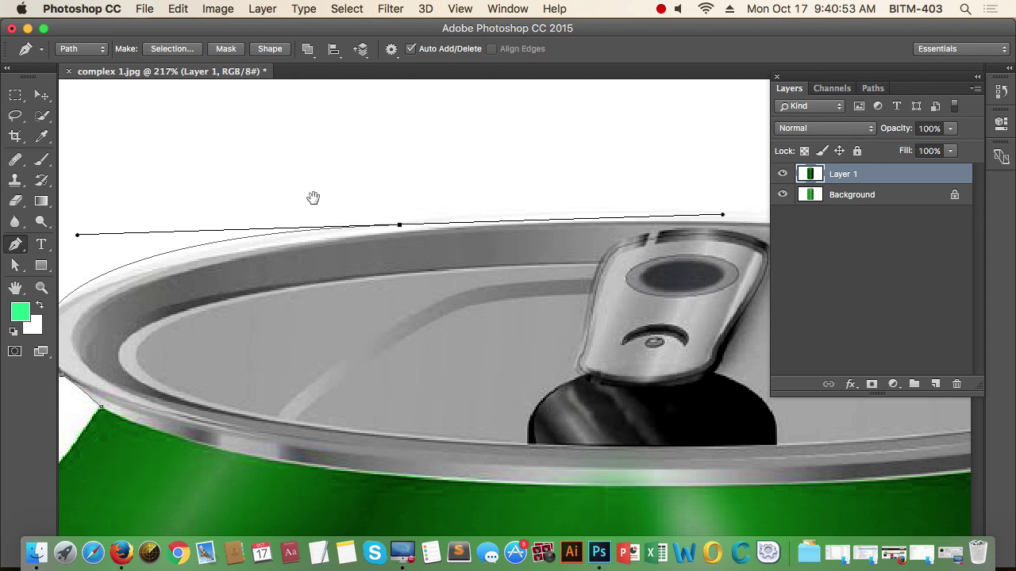
{"action": "left_click_drag", "start_coordinate": [313, 197], "coordinate": [397, 193]}
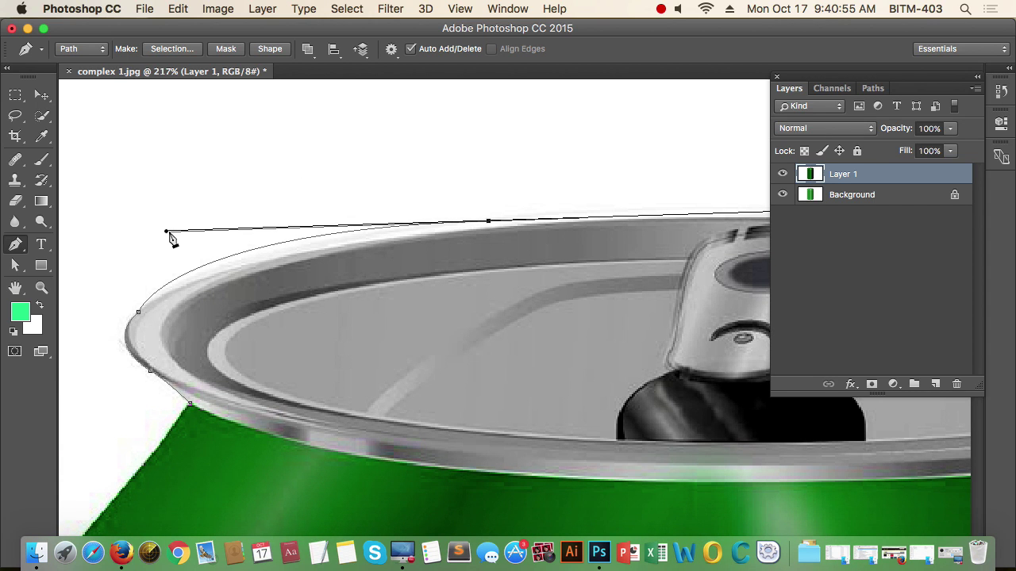
{"action": "left_click_drag", "start_coordinate": [167, 231], "coordinate": [210, 235]}
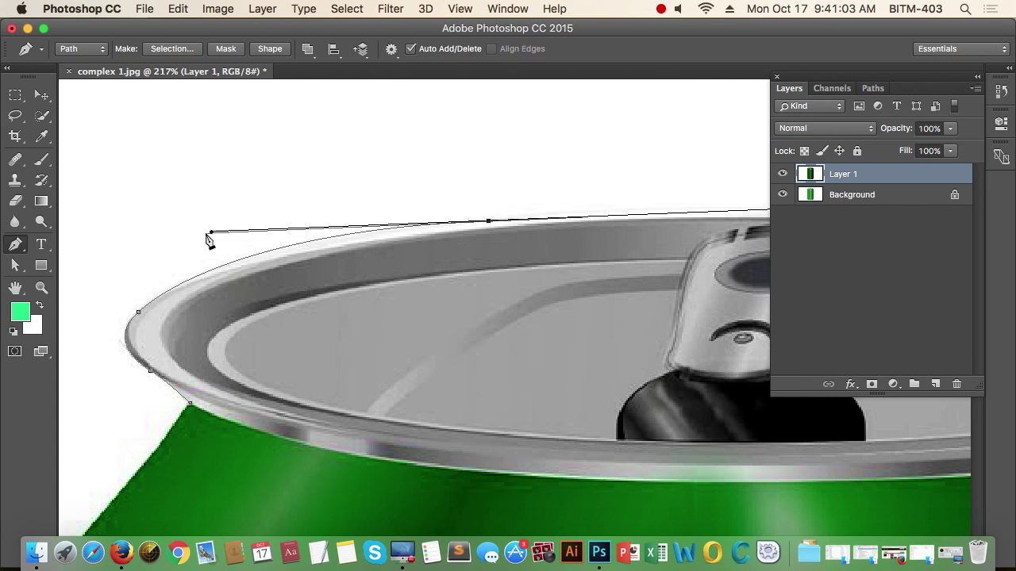
{"action": "left_click_drag", "start_coordinate": [574, 203], "coordinate": [460, 170]}
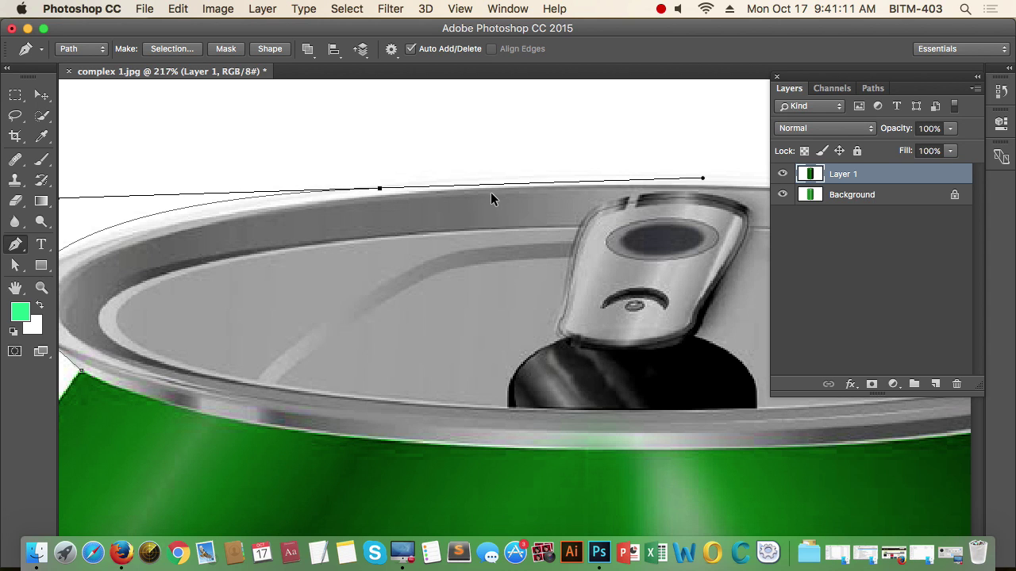
{"action": "left_click_drag", "start_coordinate": [463, 195], "coordinate": [435, 199]}
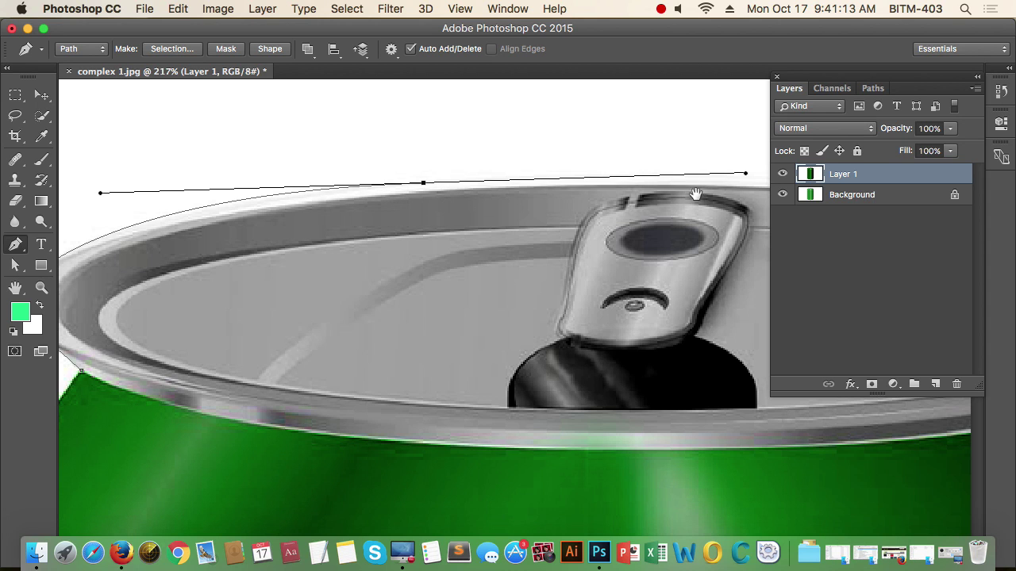
Remove the top point's outgoing handle and curve the path to the rim's upper right edge, dropping the new point's outgoing handle too.
{"action": "left_click_drag", "start_coordinate": [691, 199], "coordinate": [404, 145]}
{"action": "scroll", "coordinate": [472, 187], "scroll_direction": "down", "scroll_amount": 8}
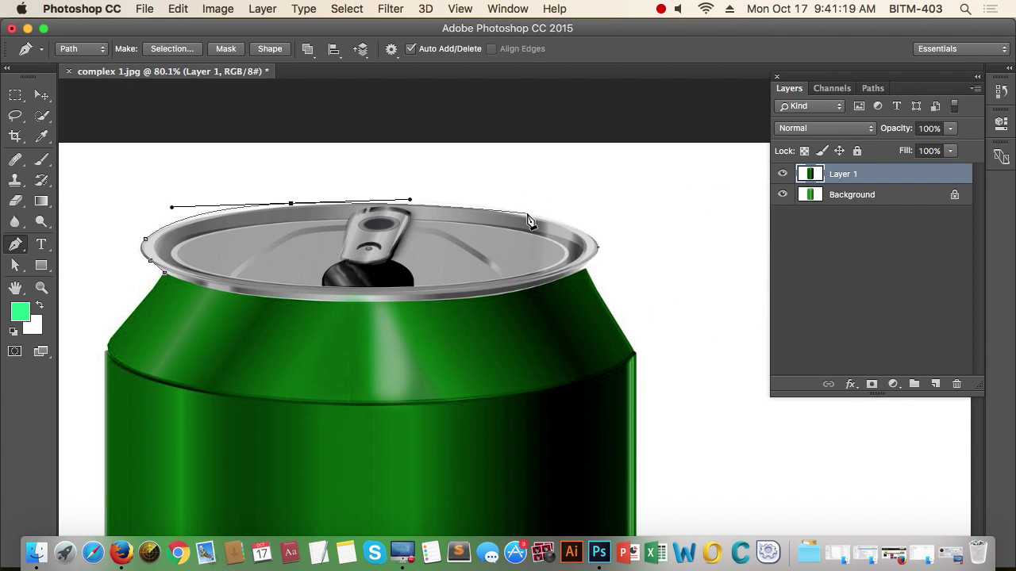
{"action": "left_click", "coordinate": [292, 206]}
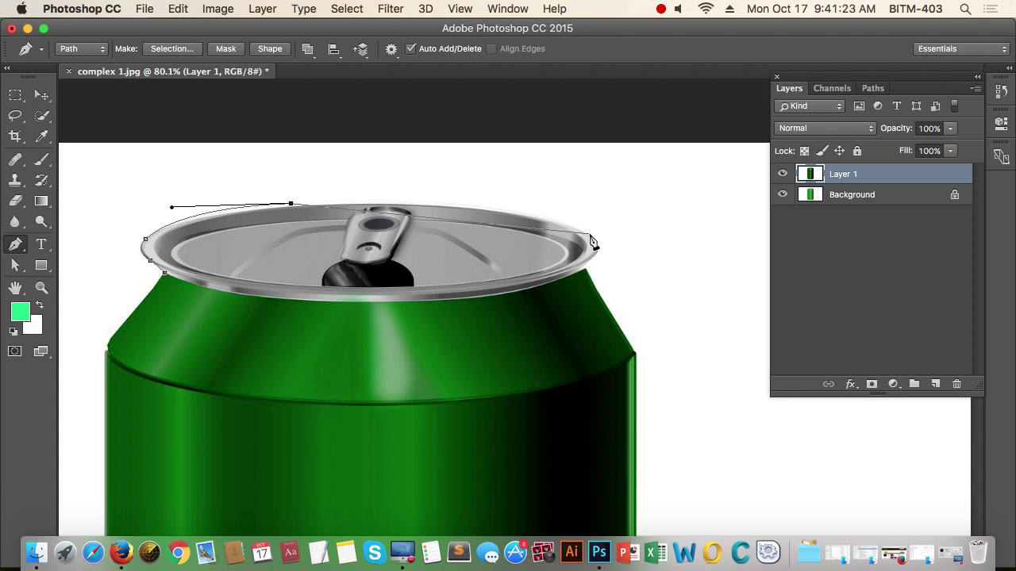
{"action": "left_click_drag", "start_coordinate": [589, 235], "coordinate": [647, 286]}
{"action": "left_click_drag", "start_coordinate": [663, 290], "coordinate": [695, 289]}
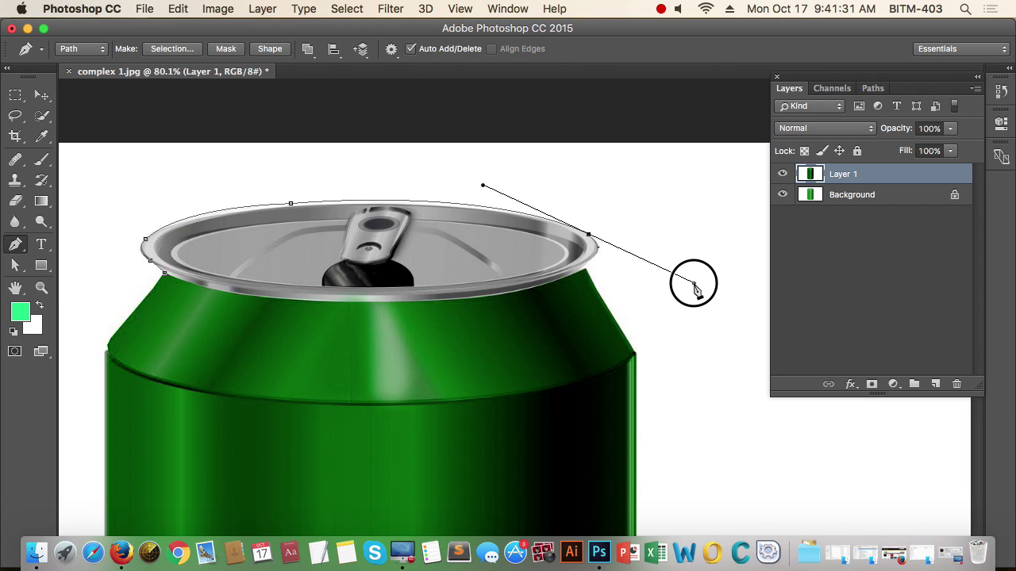
{"action": "left_click_drag", "start_coordinate": [693, 287], "coordinate": [694, 285]}
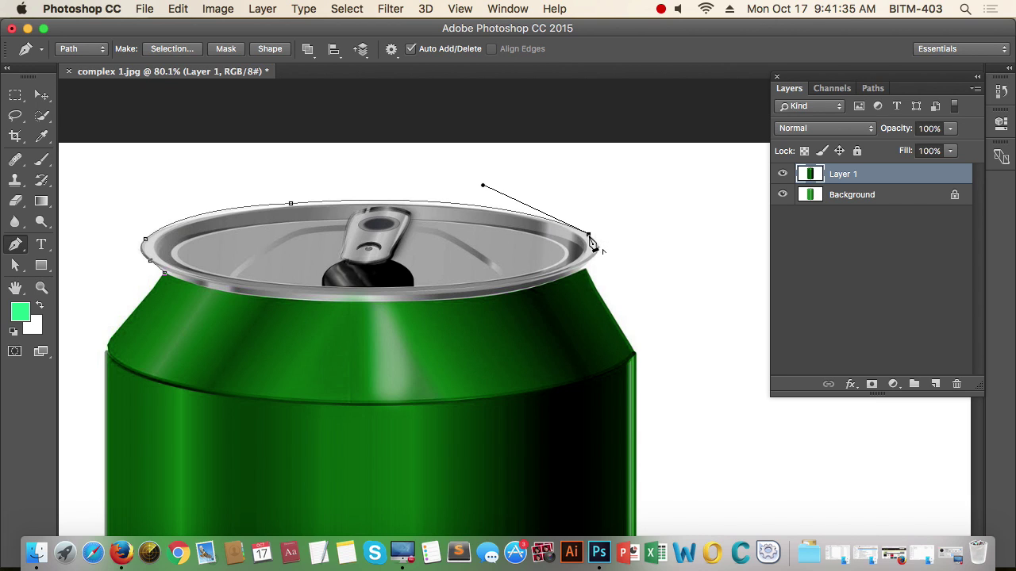
Curve the path around the rim's right tip to its underside and continue it to the green shoulder's upper corner.
{"action": "scroll", "coordinate": [603, 273], "scroll_direction": "down", "scroll_amount": 1}
{"action": "scroll", "coordinate": [603, 274], "scroll_direction": "right", "scroll_amount": 1}
{"action": "right_click", "coordinate": [575, 243]}
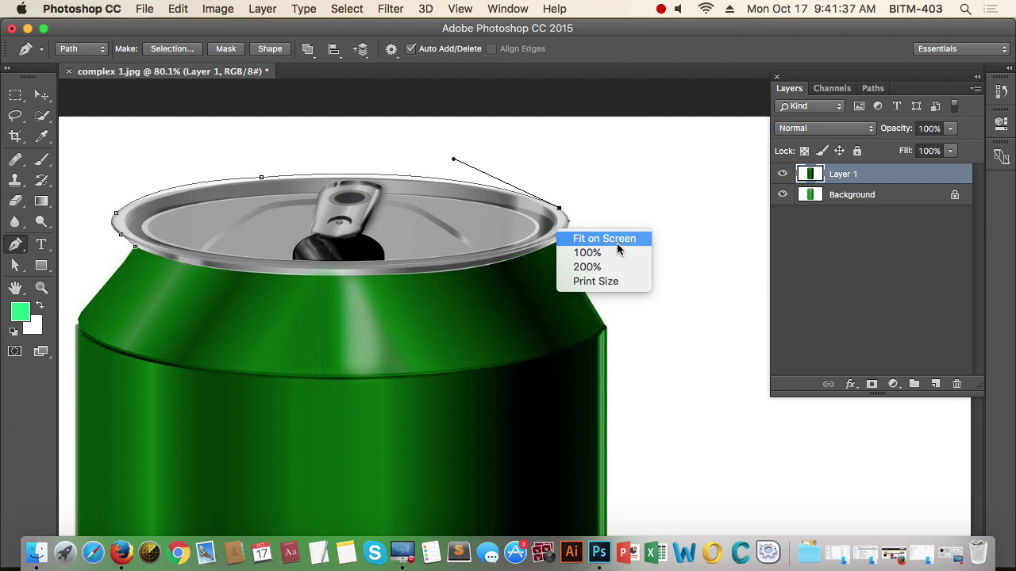
{"action": "left_click", "coordinate": [604, 238]}
{"action": "left_click_drag", "start_coordinate": [560, 220], "coordinate": [537, 315]}
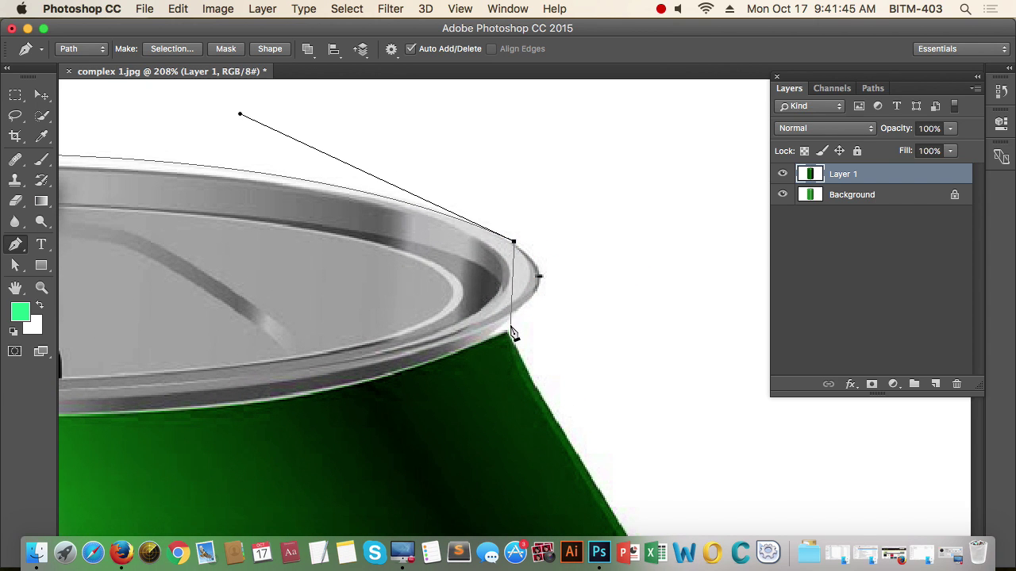
{"action": "left_click_drag", "start_coordinate": [511, 320], "coordinate": [449, 364]}
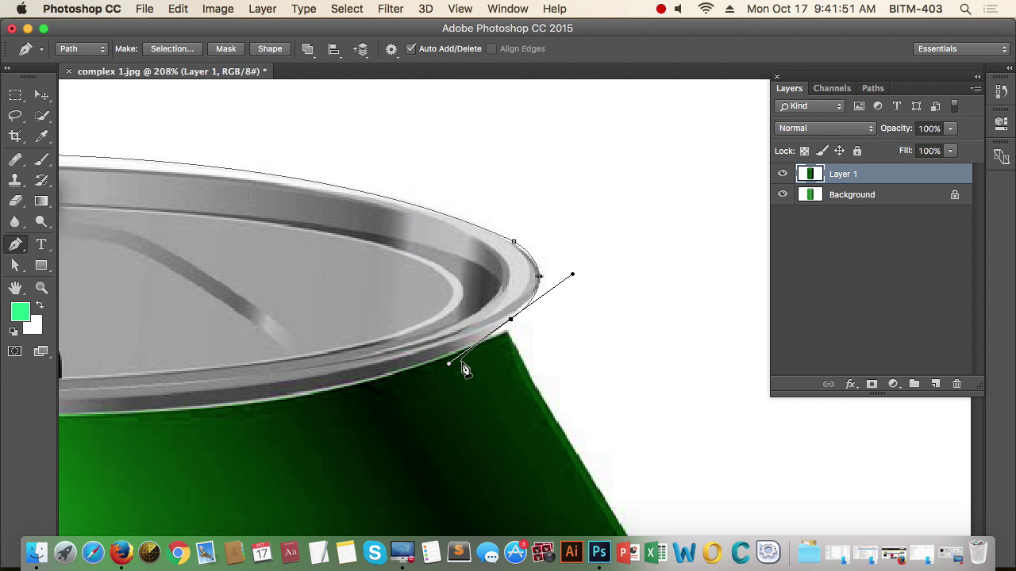
{"action": "key", "text": "super+z"}
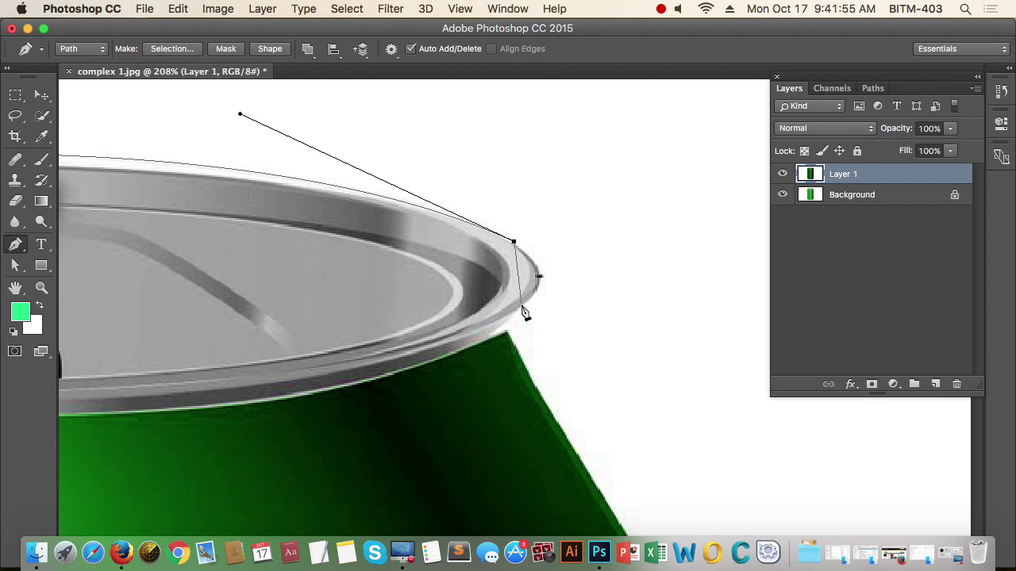
{"action": "mouse_move", "coordinate": [521, 305]}
{"action": "left_mouse_down"}
{"action": "mouse_move", "coordinate": [473, 335]}
{"action": "mouse_move", "coordinate": [514, 312]}
{"action": "mouse_move", "coordinate": [508, 290]}
{"action": "left_mouse_up"}
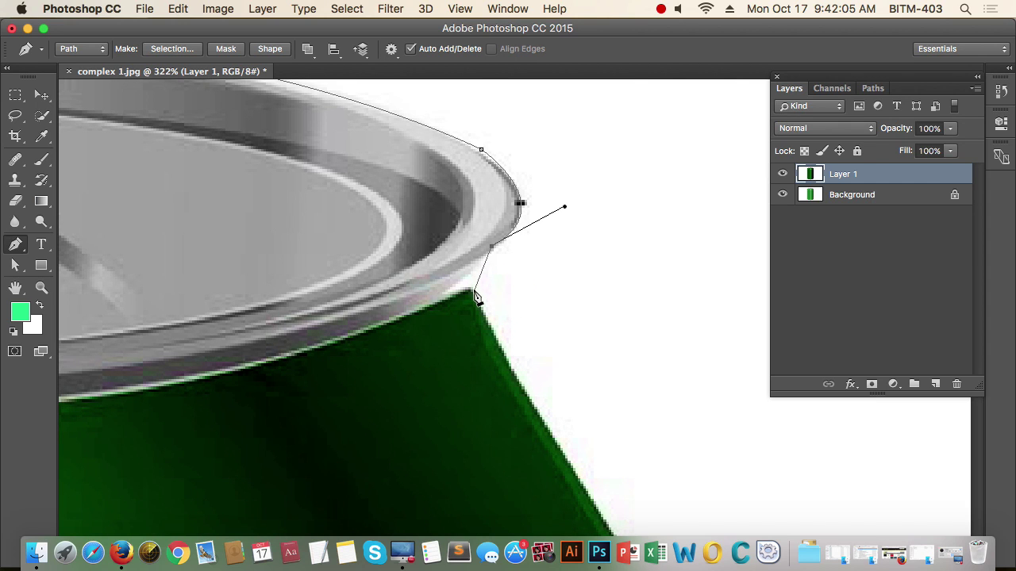
{"action": "left_click_drag", "start_coordinate": [474, 295], "coordinate": [486, 306]}
Trace the shoulder's slanted right edge with a midway point, ending at the corner where the can's straight body begins.
{"action": "left_click_drag", "start_coordinate": [525, 343], "coordinate": [448, 192]}
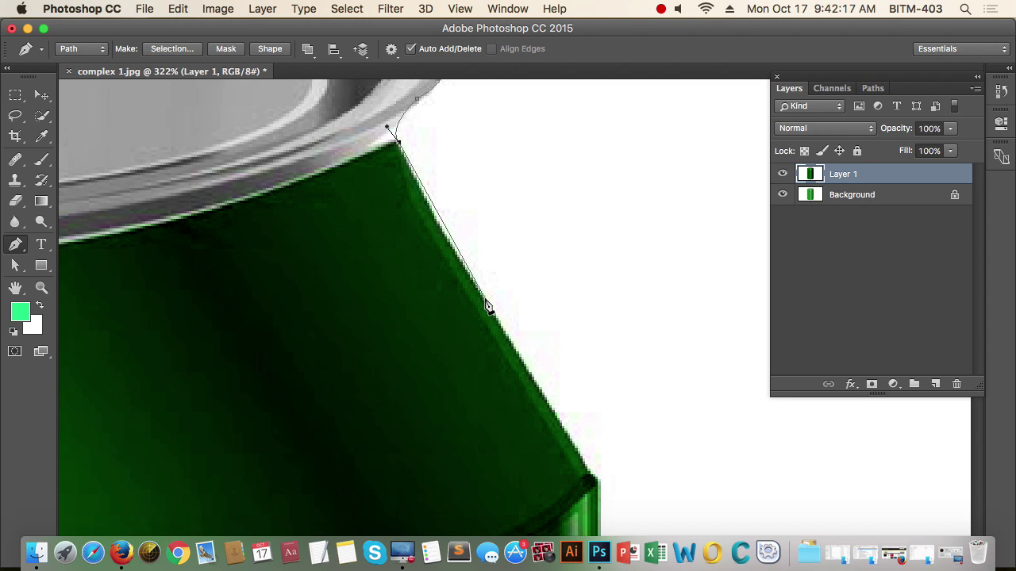
{"action": "left_click_drag", "start_coordinate": [486, 304], "coordinate": [534, 368]}
{"action": "scroll", "coordinate": [484, 302], "scroll_direction": "down", "scroll_amount": 5}
{"action": "scroll", "coordinate": [484, 302], "scroll_direction": "right", "scroll_amount": 3}
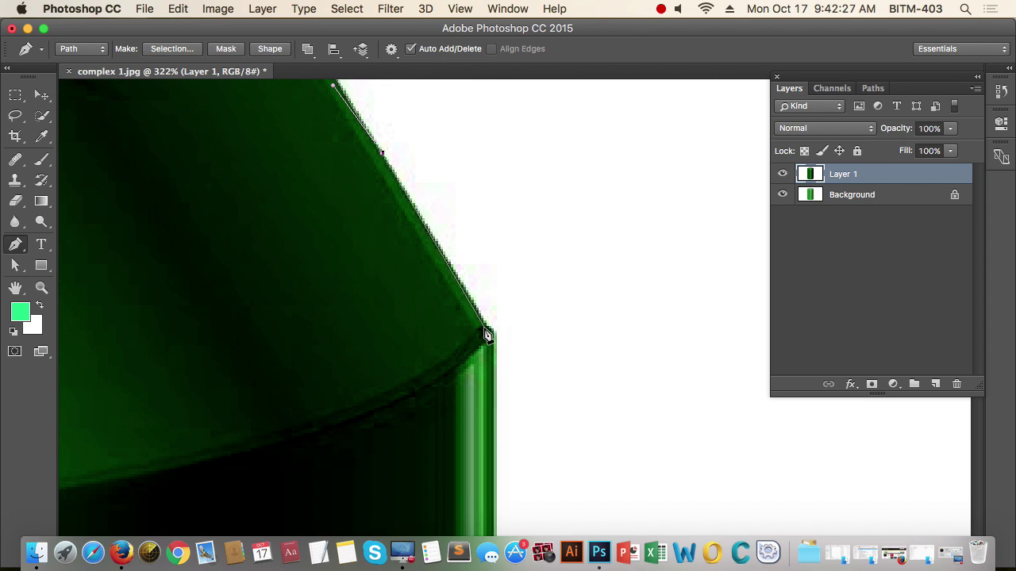
{"action": "left_click", "coordinate": [487, 328]}
Run the path straight down the body's right side to its lower corner and add a curved point on the silver base's edge.
{"action": "scroll", "coordinate": [492, 341], "scroll_direction": "down", "scroll_amount": 5}
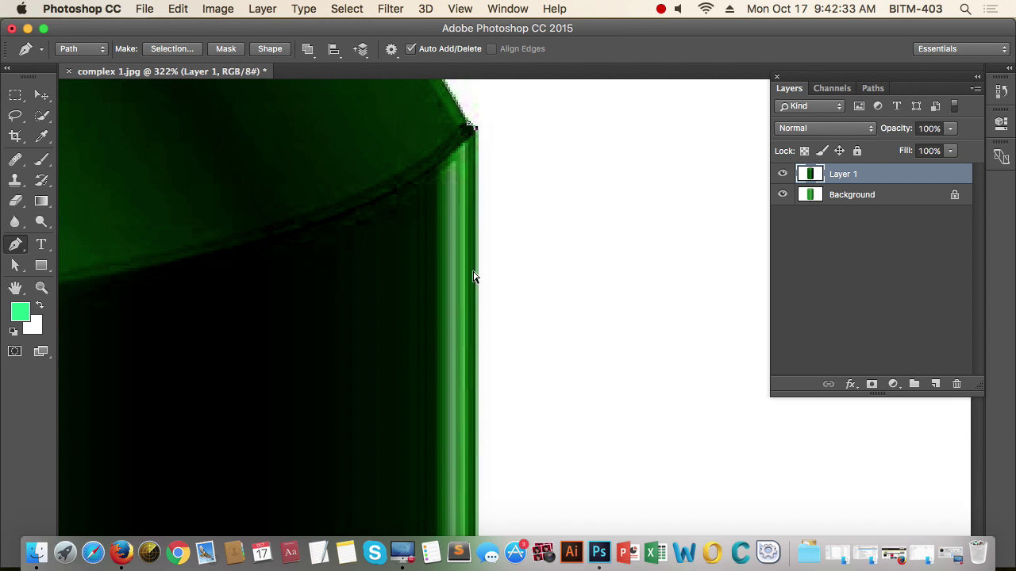
{"action": "mouse_move", "coordinate": [474, 277]}
{"action": "left_mouse_down"}
{"action": "mouse_move", "coordinate": [431, 278]}
{"action": "mouse_move", "coordinate": [501, 268]}
{"action": "mouse_move", "coordinate": [548, 219]}
{"action": "mouse_move", "coordinate": [489, 282]}
{"action": "left_mouse_up"}
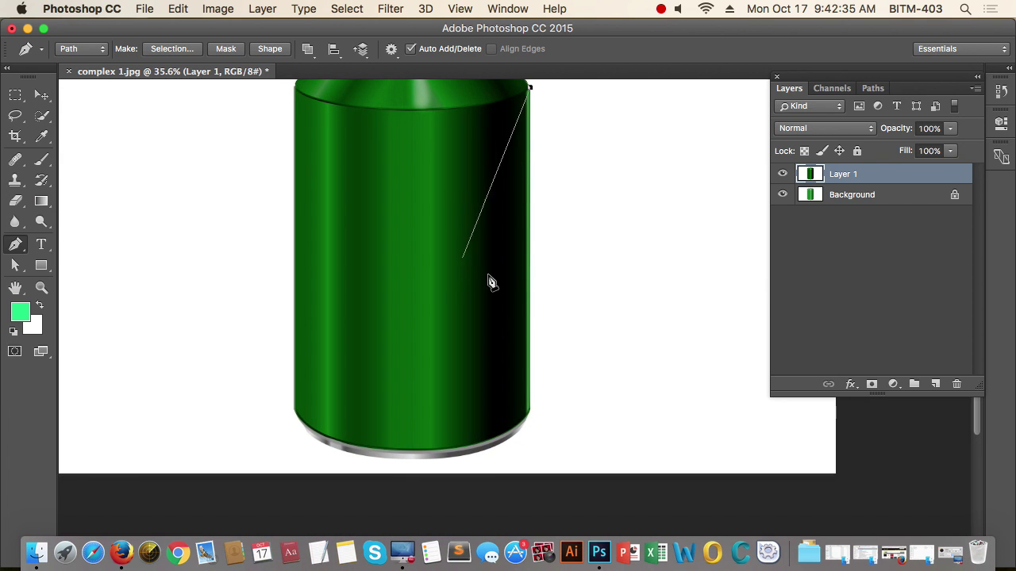
{"action": "mouse_move", "coordinate": [528, 422]}
{"action": "left_mouse_down"}
{"action": "mouse_move", "coordinate": [614, 423]}
{"action": "mouse_move", "coordinate": [581, 371]}
{"action": "left_mouse_up"}
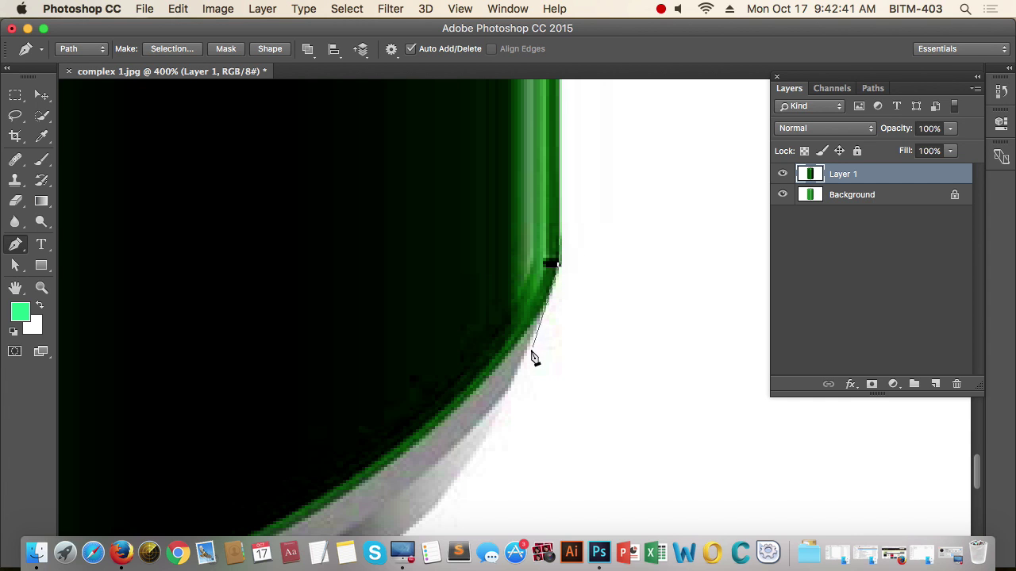
{"action": "left_click_drag", "start_coordinate": [508, 392], "coordinate": [480, 450]}
{"action": "left_click", "coordinate": [509, 392]}
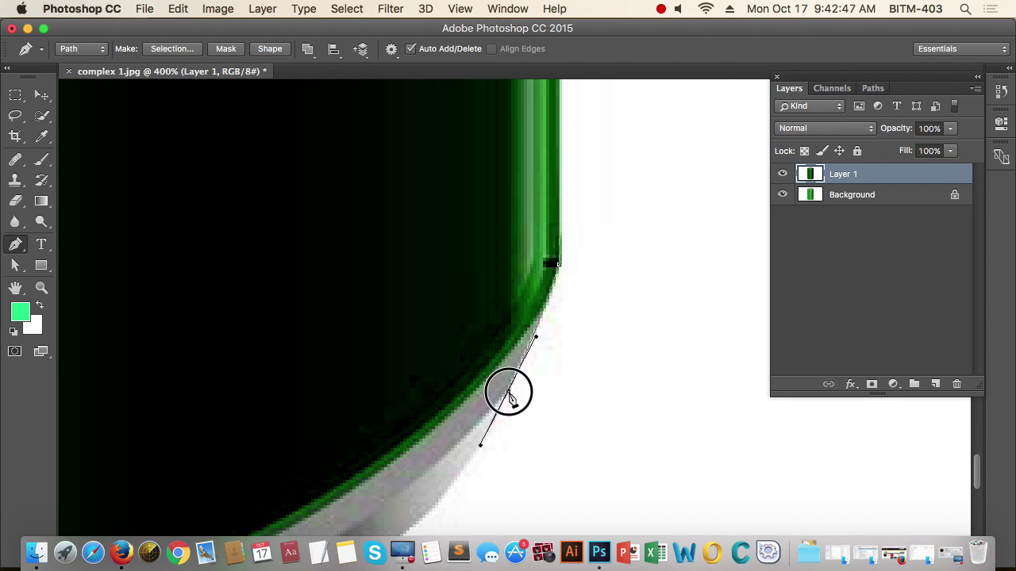
Extend the path with two more curved points along the right part of the silver base's outer edge.
{"action": "scroll", "coordinate": [540, 333], "scroll_direction": "down", "scroll_amount": 5}
{"action": "scroll", "coordinate": [539, 333], "scroll_direction": "left", "scroll_amount": 2}
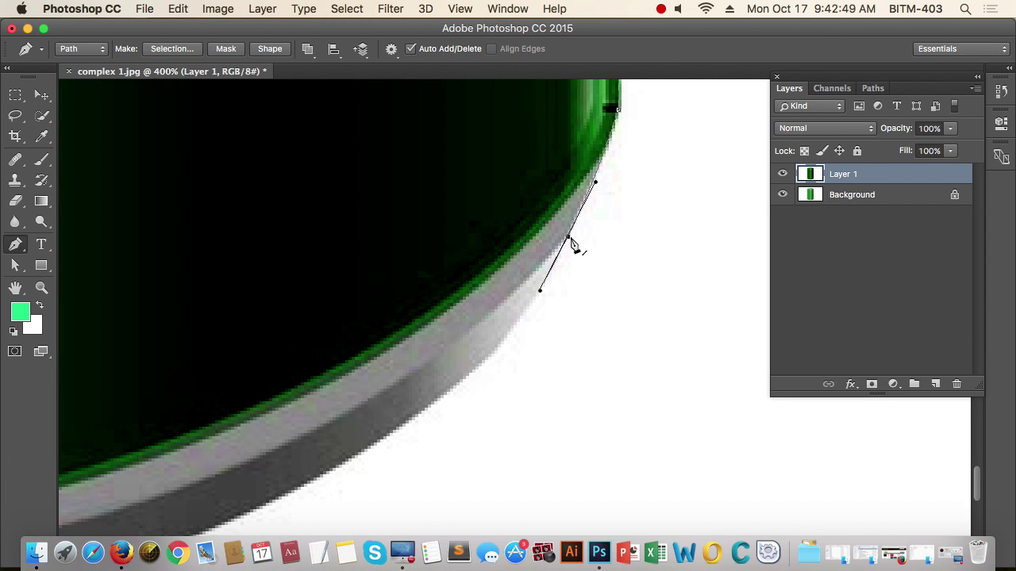
{"action": "scroll", "coordinate": [573, 245], "scroll_direction": "down", "scroll_amount": 3}
{"action": "scroll", "coordinate": [573, 245], "scroll_direction": "left", "scroll_amount": 2}
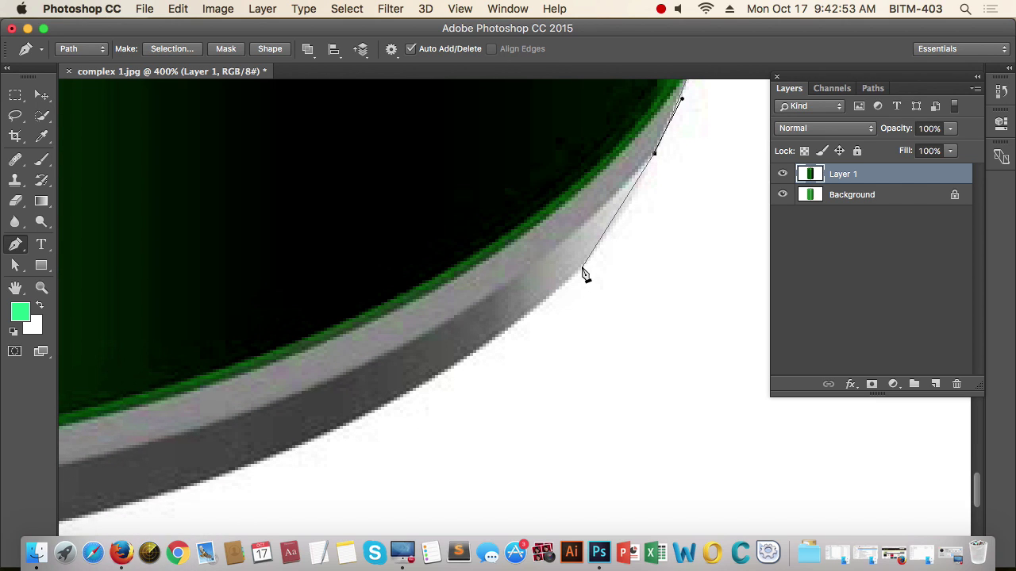
{"action": "left_click_drag", "start_coordinate": [582, 269], "coordinate": [526, 340]}
{"action": "scroll", "coordinate": [461, 338], "scroll_direction": "down", "scroll_amount": 4}
{"action": "scroll", "coordinate": [460, 338], "scroll_direction": "left", "scroll_amount": 5}
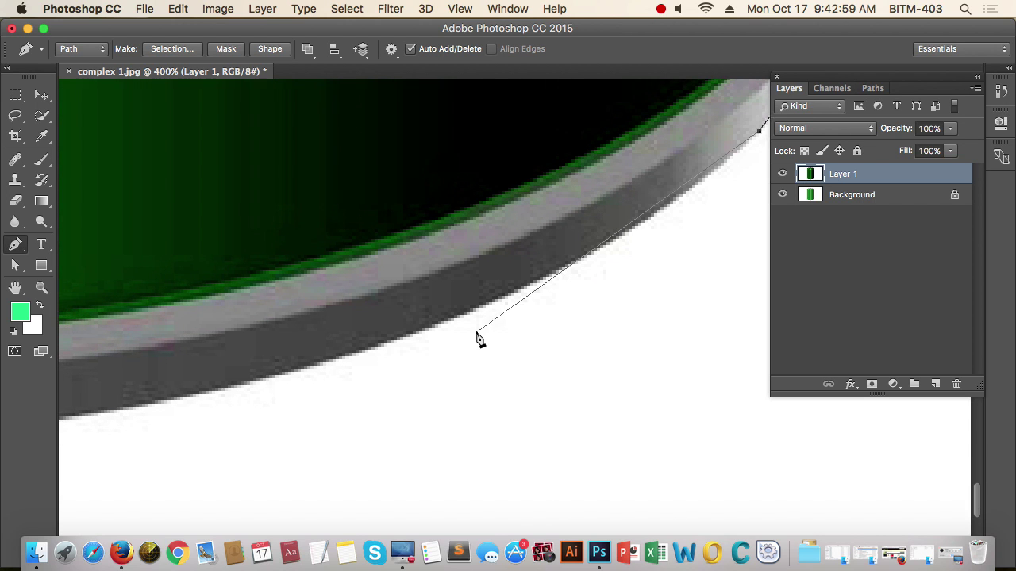
{"action": "left_click_drag", "start_coordinate": [517, 295], "coordinate": [279, 366]}
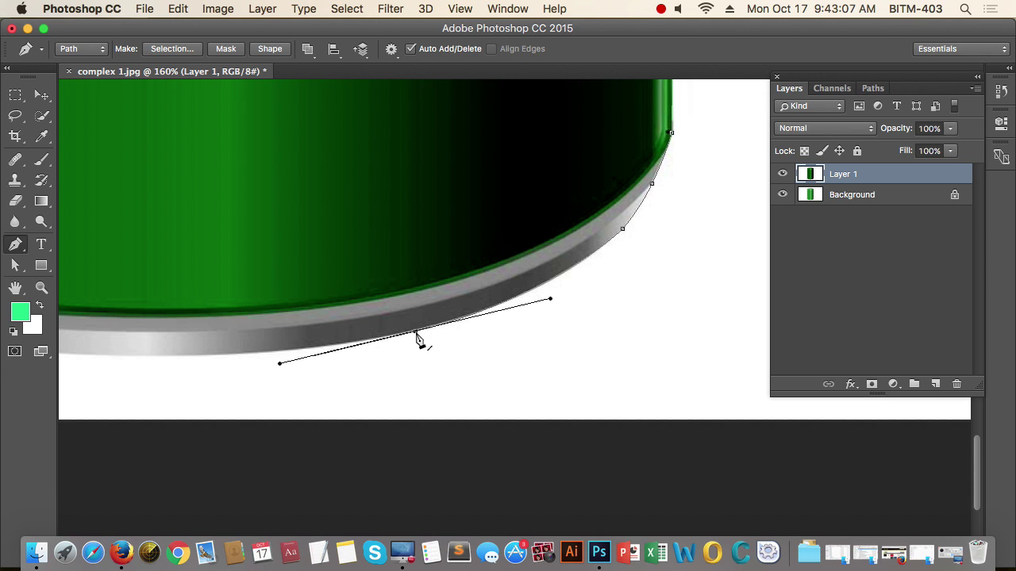
Add a curved point past the middle of the base's bottom edge and adjust its anchor and handles to fit the edge.
{"action": "left_click_drag", "start_coordinate": [324, 323], "coordinate": [551, 321]}
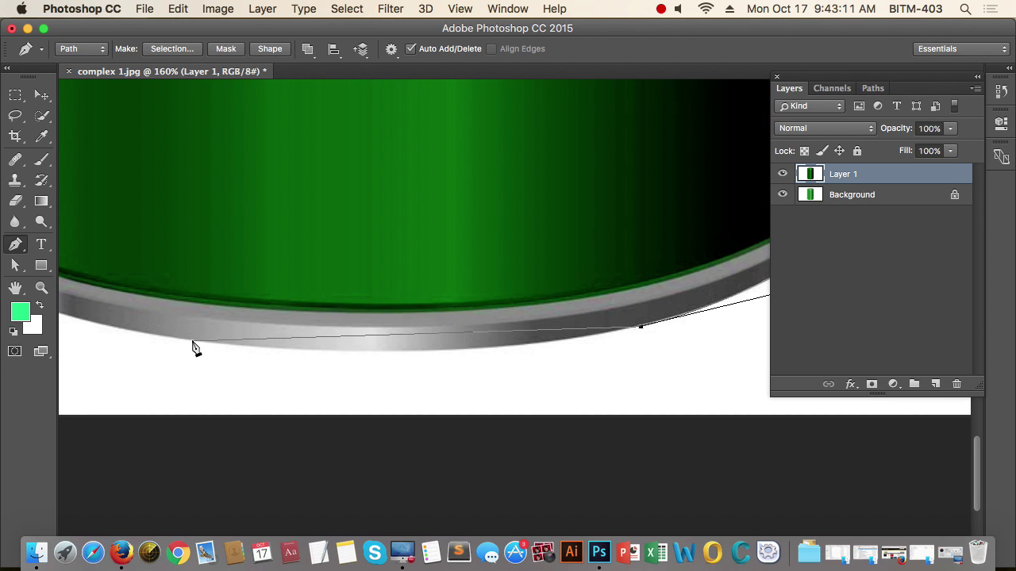
{"action": "left_click_drag", "start_coordinate": [195, 341], "coordinate": [137, 309]}
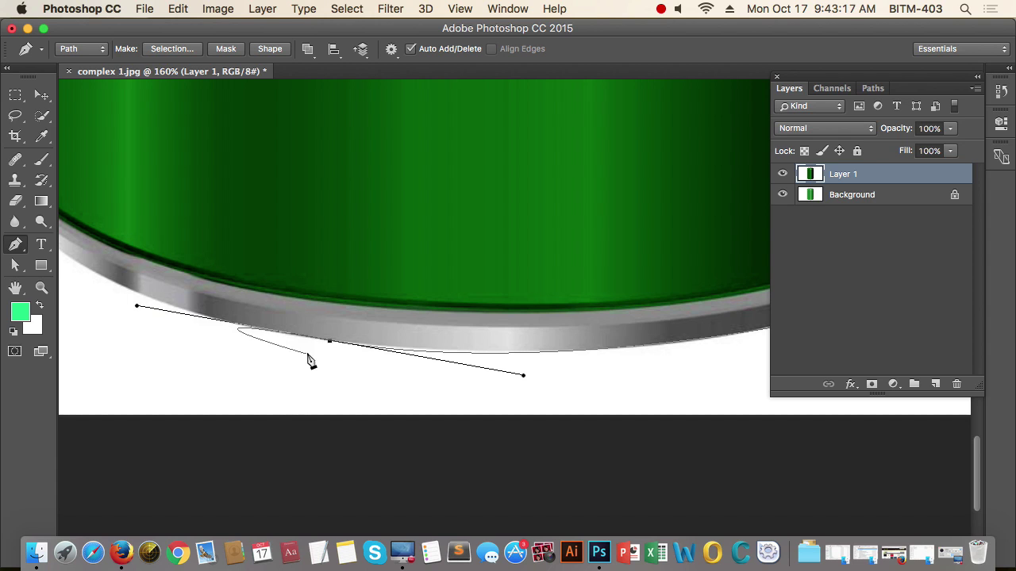
{"action": "left_click_drag", "start_coordinate": [329, 343], "coordinate": [387, 349]}
{"action": "left_click_drag", "start_coordinate": [580, 384], "coordinate": [579, 369]}
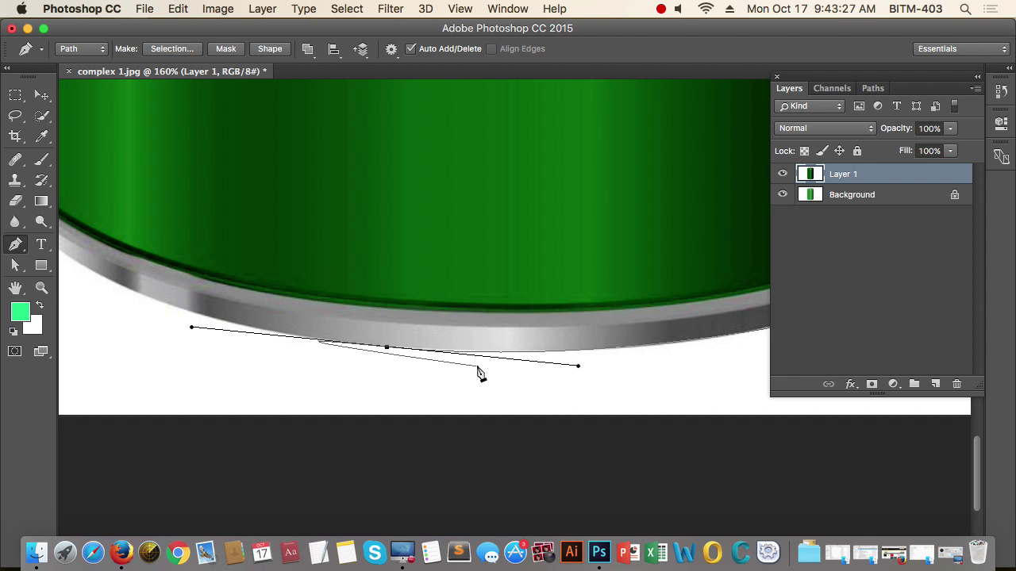
Add a curved point on the left part of the silver base's outer edge and remove its outgoing handle.
{"action": "left_click_drag", "start_coordinate": [486, 307], "coordinate": [403, 313]}
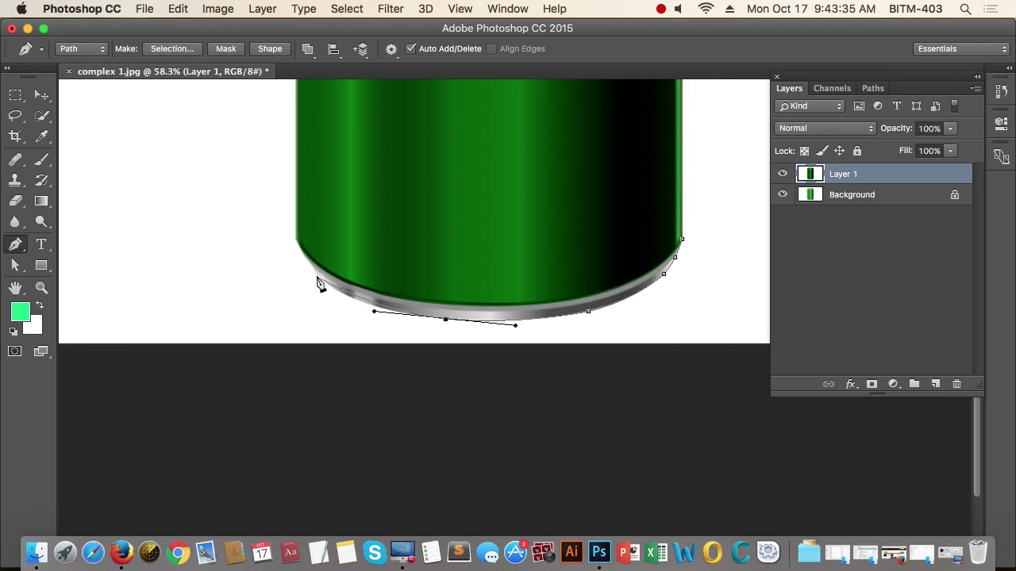
{"action": "left_click_drag", "start_coordinate": [330, 290], "coordinate": [302, 263]}
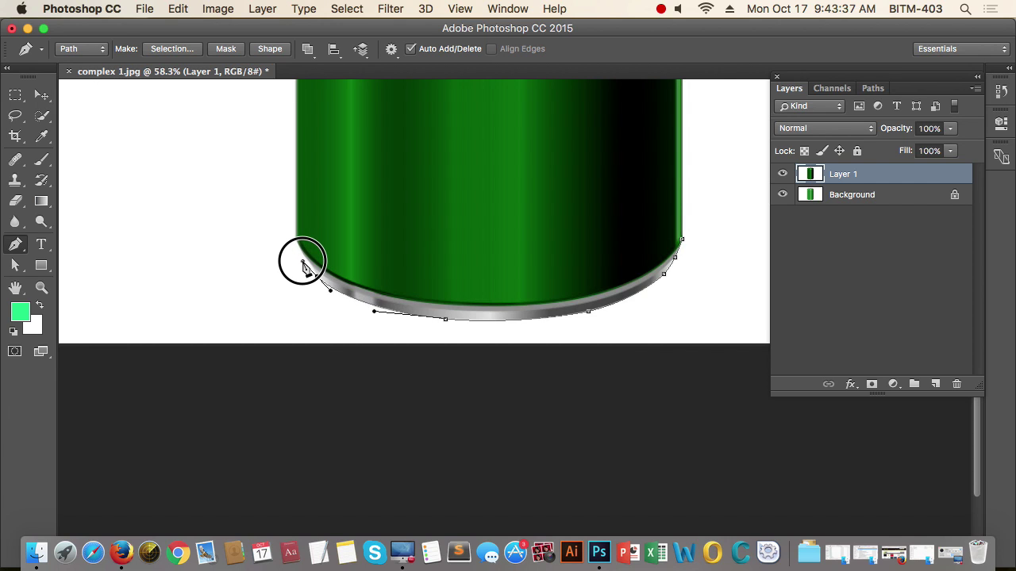
{"action": "left_click", "coordinate": [317, 278], "text": "alt"}
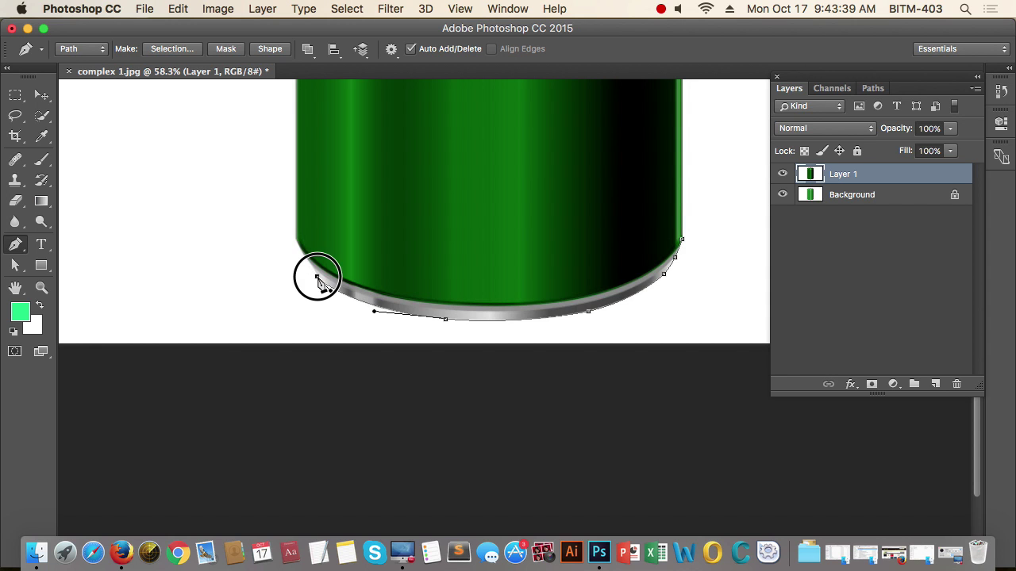
{"action": "left_click_drag", "start_coordinate": [285, 249], "coordinate": [292, 201]}
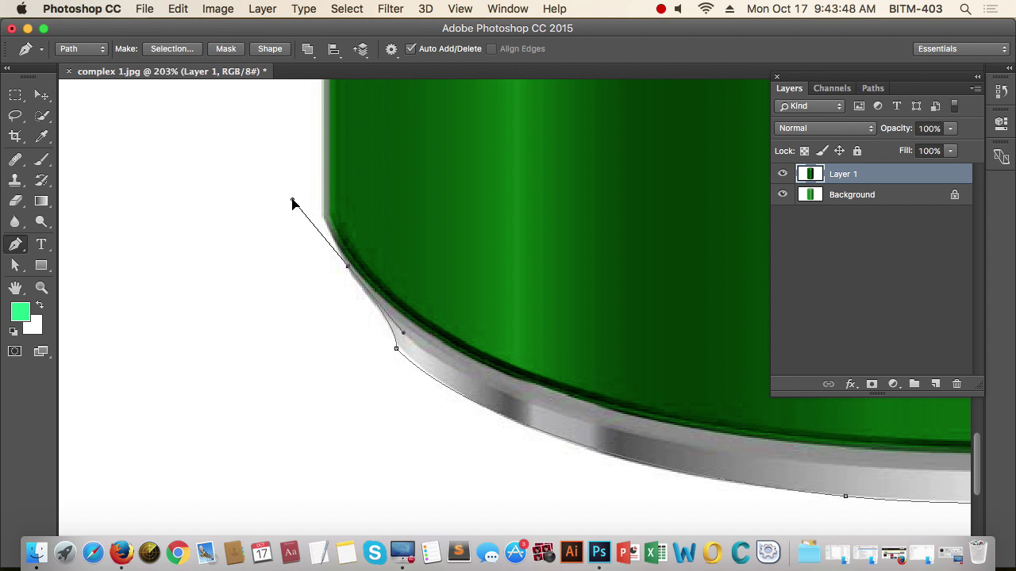
{"action": "left_click", "coordinate": [350, 273]}
{"action": "left_click_drag", "start_coordinate": [362, 227], "coordinate": [363, 281]}
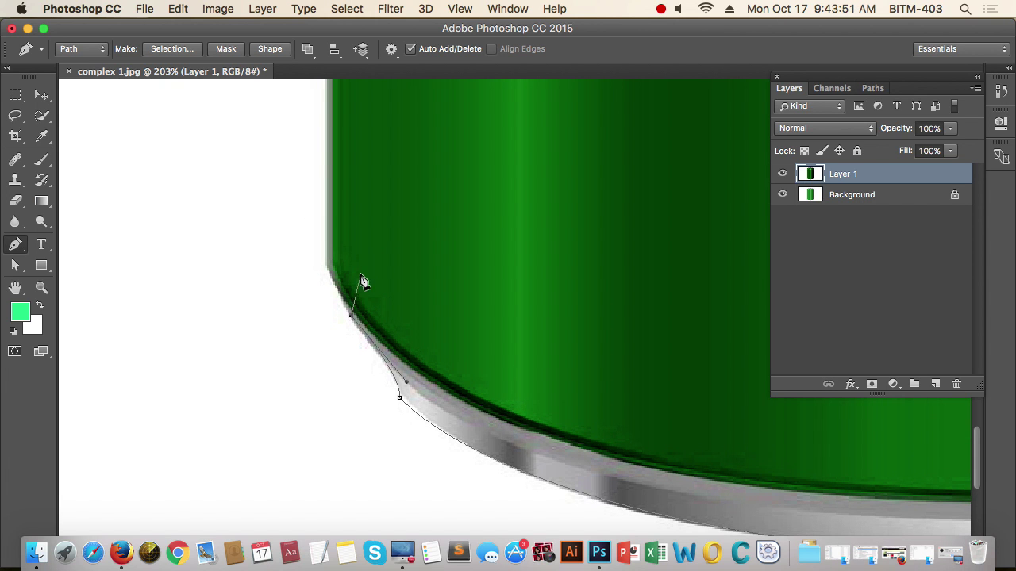
{"action": "left_click_drag", "start_coordinate": [332, 324], "coordinate": [437, 261]}
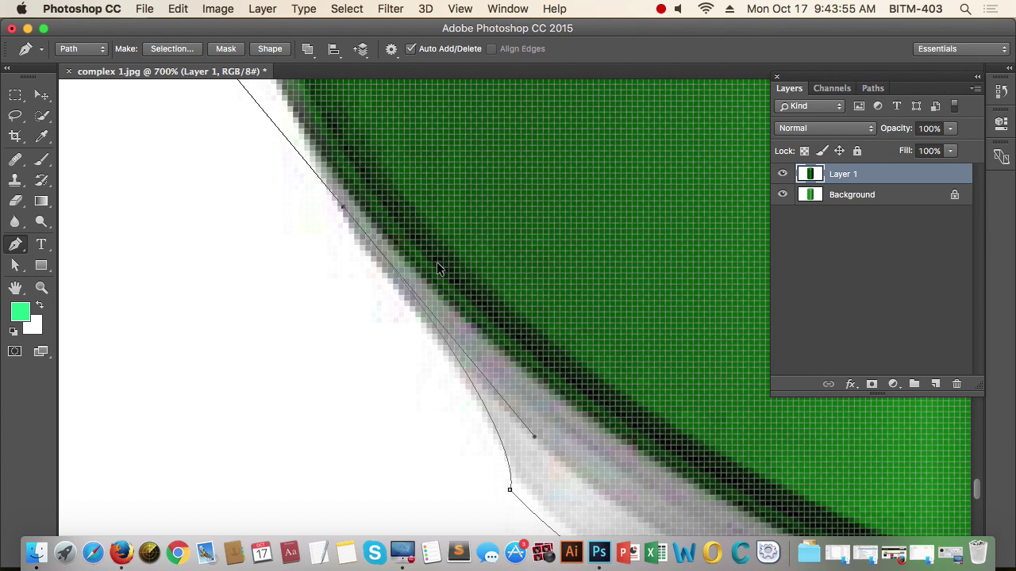
{"action": "key", "text": "ctrl+z"}
Add a curved point where the silver base narrows on the left, align it with the edge and remove its outgoing handle.
{"action": "left_click_drag", "start_coordinate": [403, 296], "coordinate": [283, 133]}
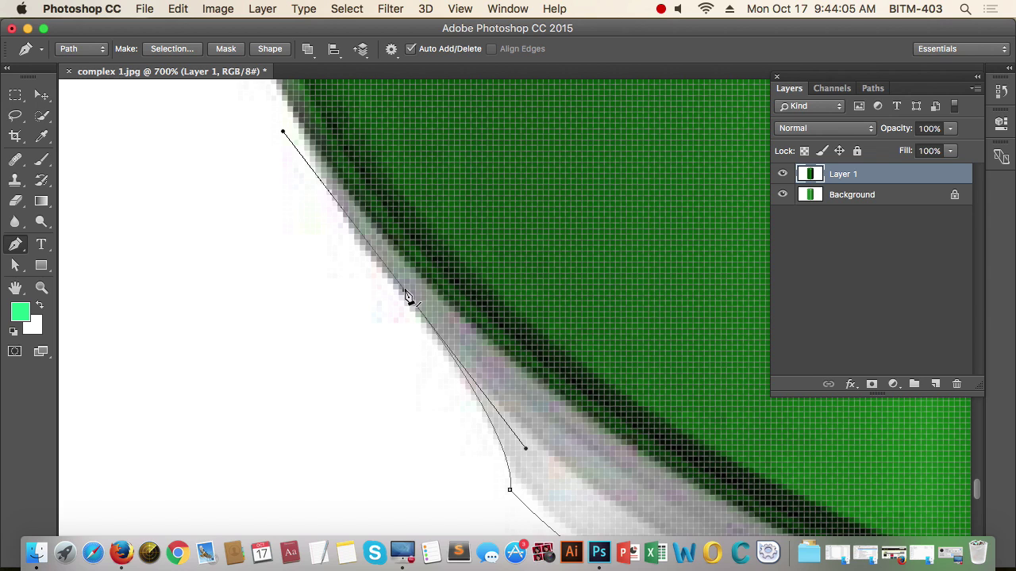
{"action": "left_click", "coordinate": [405, 292], "text": "alt"}
{"action": "left_click_drag", "start_coordinate": [405, 295], "coordinate": [403, 296]}
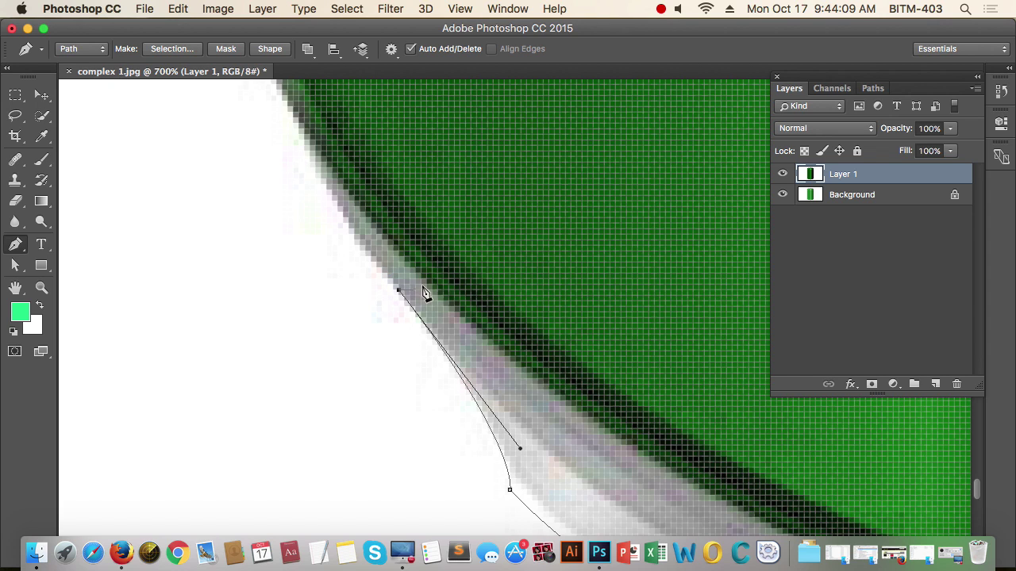
Continue the path with a curved point at the body's lower-left corner and remove its outgoing handle.
{"action": "scroll", "coordinate": [402, 357], "scroll_direction": "down", "scroll_amount": 3}
{"action": "scroll", "coordinate": [402, 356], "scroll_direction": "right", "scroll_amount": 3}
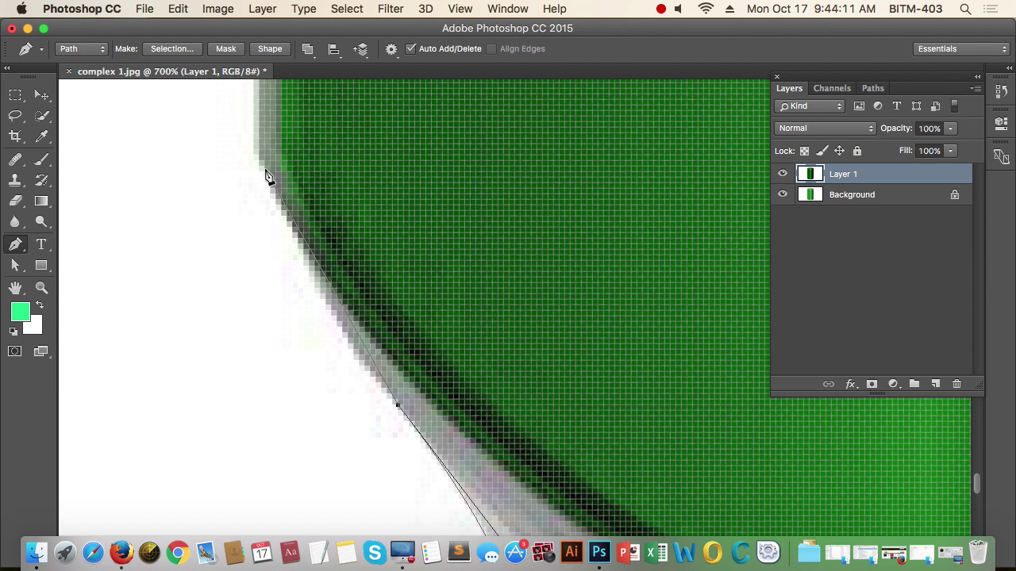
{"action": "left_click", "coordinate": [269, 205], "text": "alt+super"}
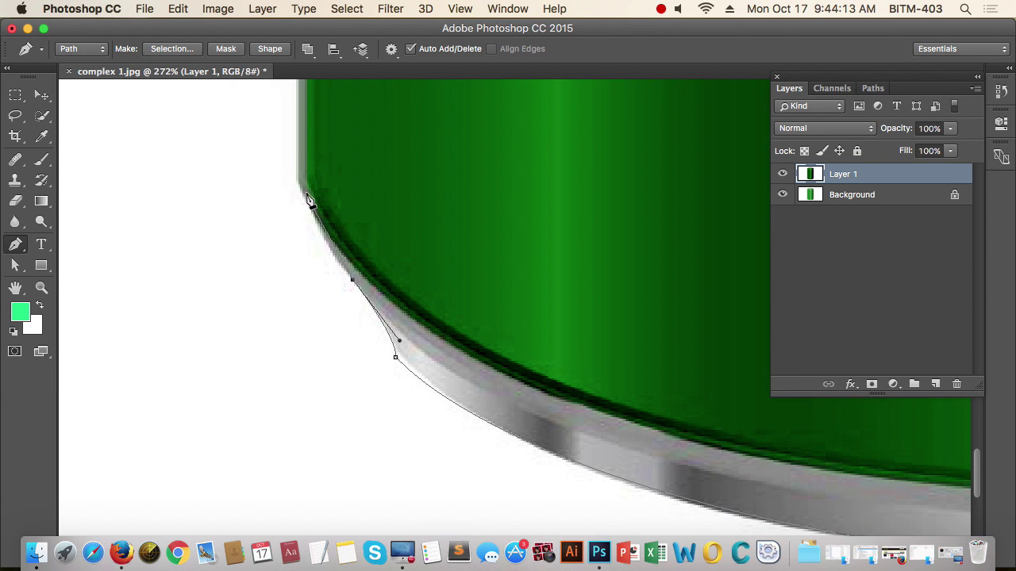
{"action": "left_click_drag", "start_coordinate": [299, 185], "coordinate": [279, 129]}
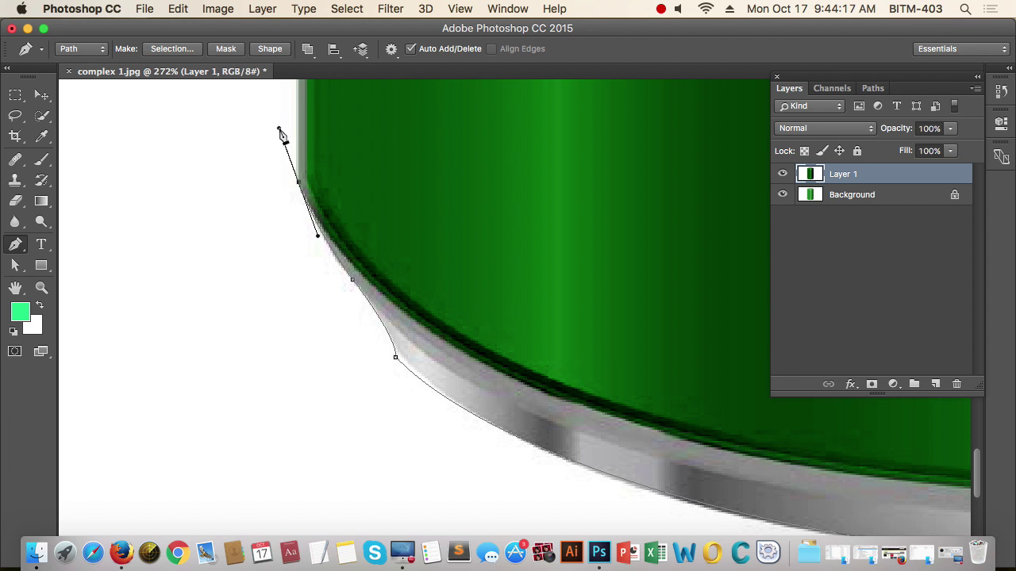
{"action": "left_click", "coordinate": [300, 185]}
Run the path straight up the body's left side to the corner just below the shoulder.
{"action": "scroll", "coordinate": [323, 267], "scroll_direction": "up", "scroll_amount": 5}
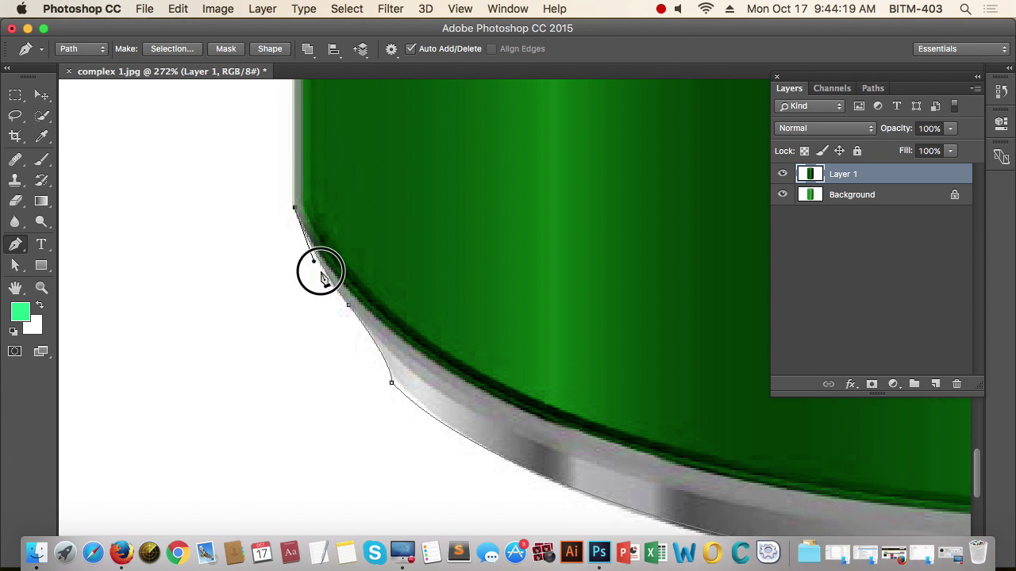
{"action": "scroll", "coordinate": [312, 314], "scroll_direction": "down", "scroll_amount": 8}
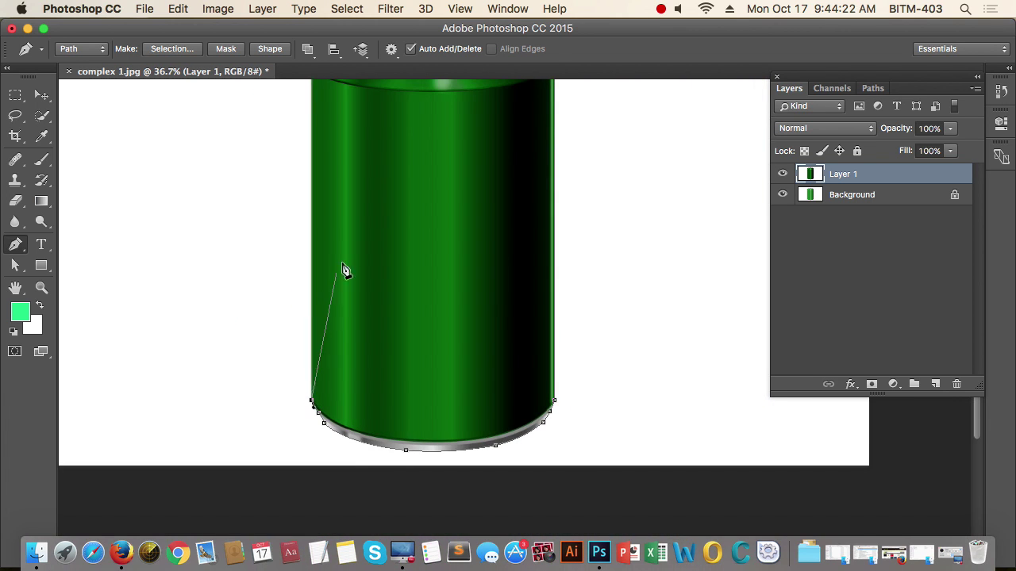
{"action": "left_click_drag", "start_coordinate": [344, 271], "coordinate": [338, 360]}
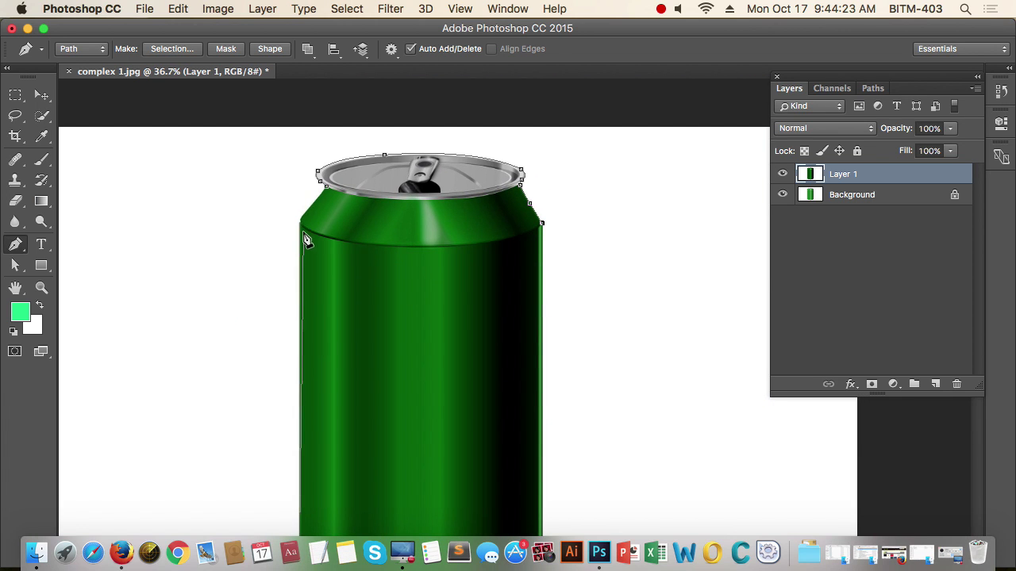
{"action": "left_click_drag", "start_coordinate": [295, 217], "coordinate": [445, 289]}
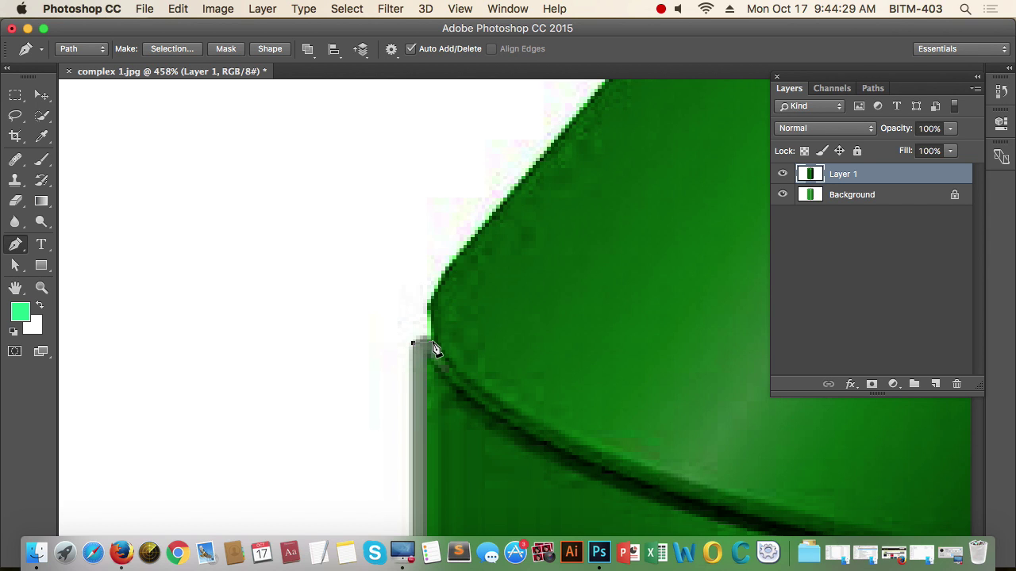
Trace the small bend at the shoulder's lower-left corner, placing points up to where its slanted edge begins.
{"action": "left_click_drag", "start_coordinate": [430, 307], "coordinate": [404, 377]}
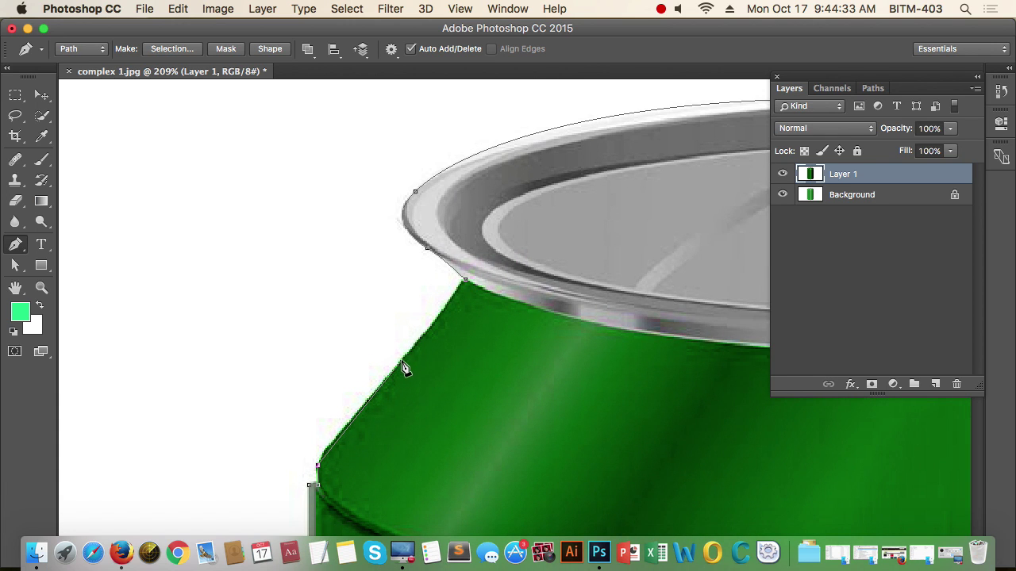
{"action": "left_click_drag", "start_coordinate": [392, 370], "coordinate": [435, 336]}
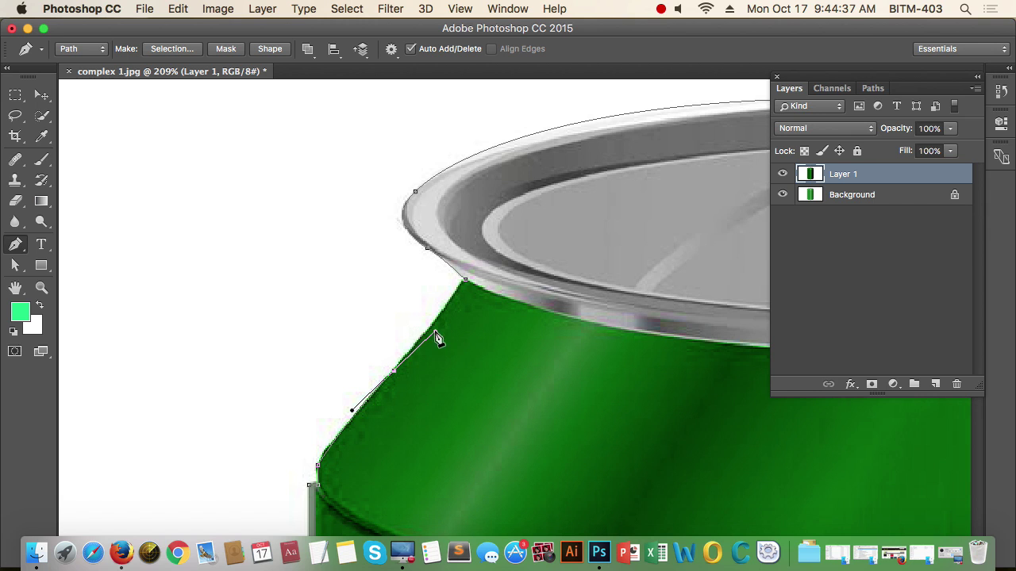
{"action": "left_click_drag", "start_coordinate": [351, 457], "coordinate": [387, 452]}
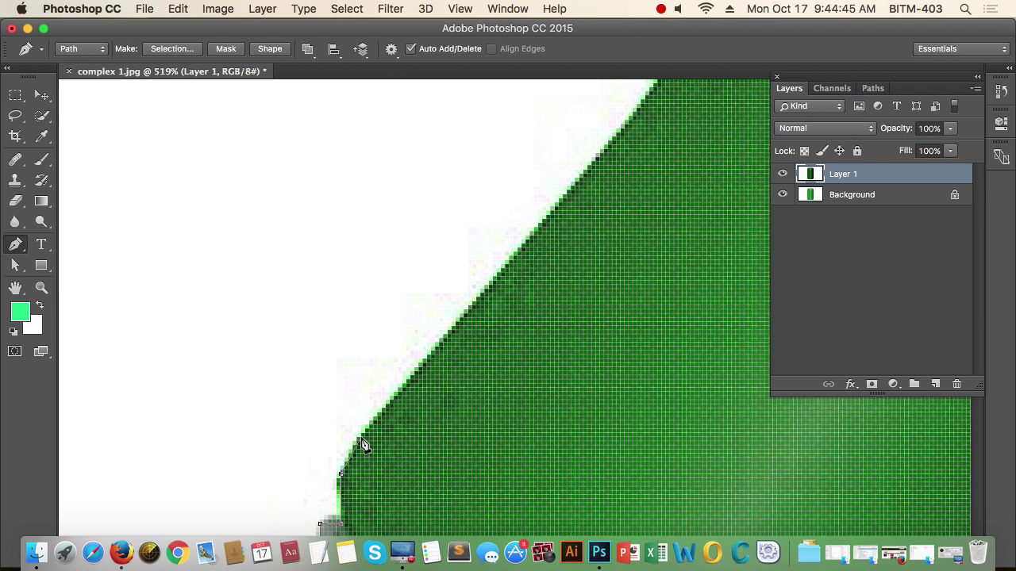
{"action": "scroll", "coordinate": [362, 444], "scroll_direction": "down", "scroll_amount": 5}
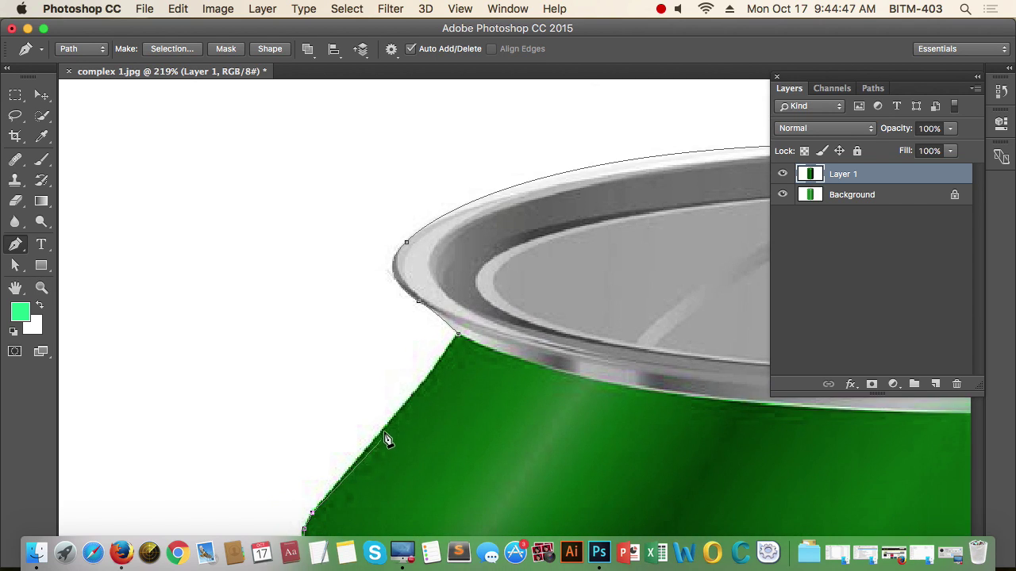
{"action": "left_click", "coordinate": [458, 336]}
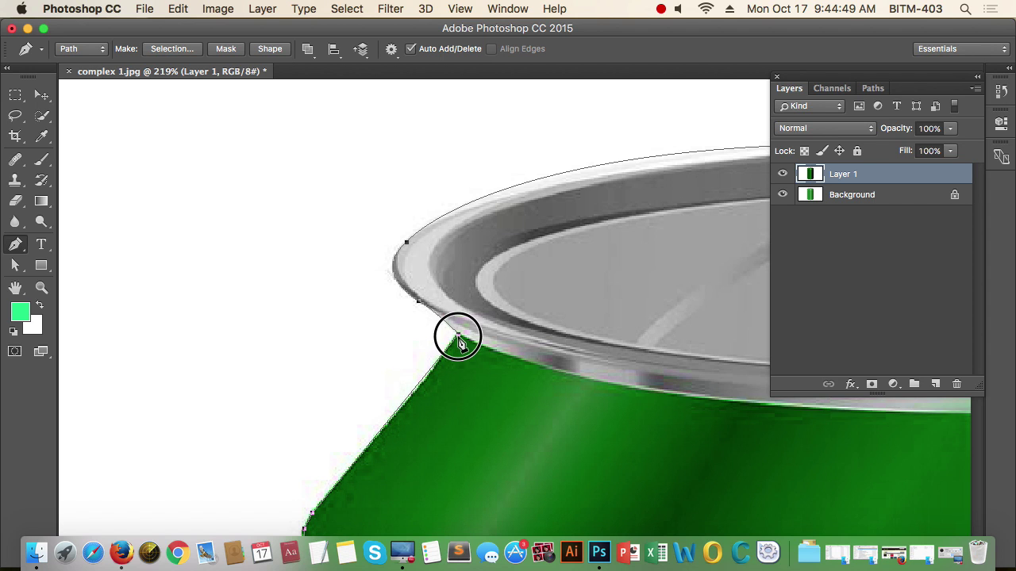
{"action": "left_click_drag", "start_coordinate": [458, 336], "coordinate": [479, 311]}
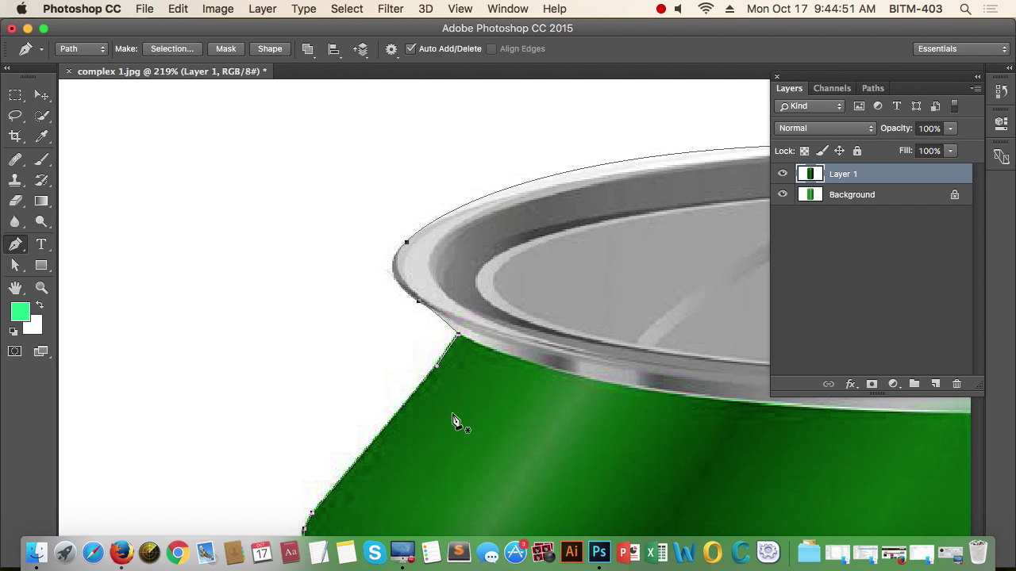
{"action": "scroll", "coordinate": [455, 423], "scroll_direction": "down", "scroll_amount": 5}
{"action": "scroll", "coordinate": [492, 409], "scroll_direction": "down", "scroll_amount": 3}
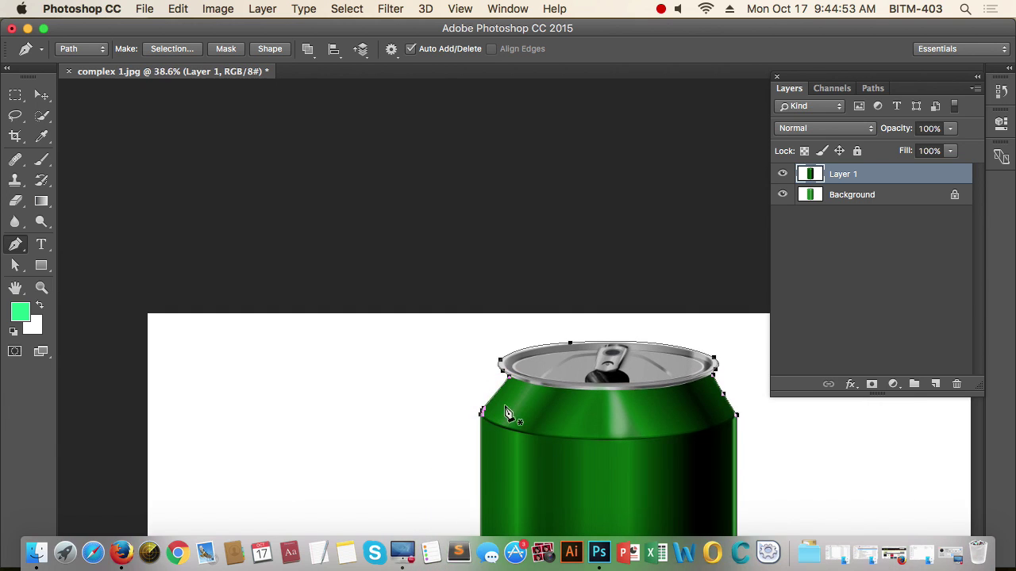
{"action": "scroll", "coordinate": [445, 349], "scroll_direction": "right", "scroll_amount": 3}
{"action": "left_click_drag", "start_coordinate": [381, 310], "coordinate": [500, 374]}
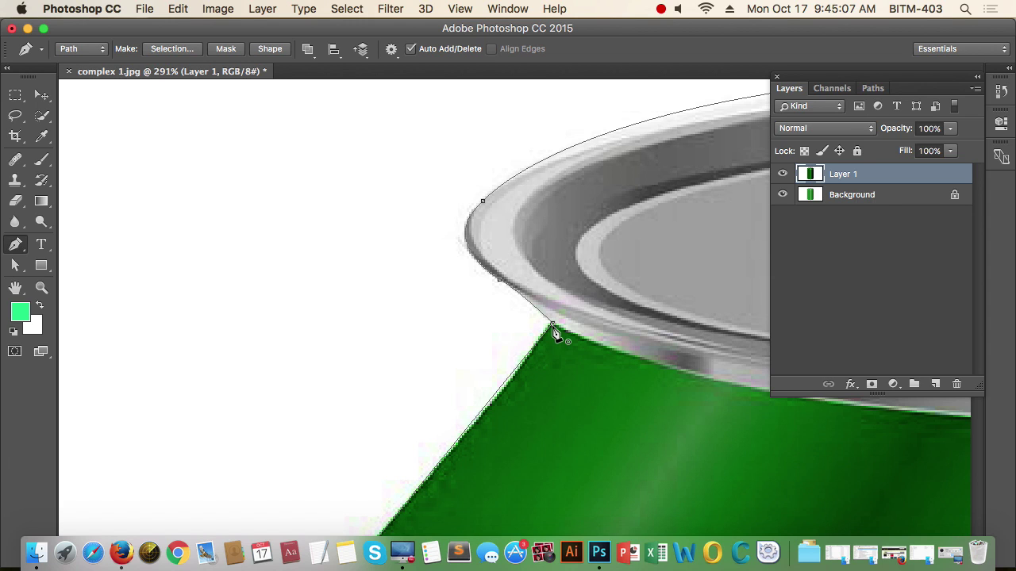
Close the path at its starting point under the rim, curving the last segment along the shoulder's left edge, and switch to the Move tool.
{"action": "left_click_drag", "start_coordinate": [553, 327], "coordinate": [566, 305]}
{"action": "left_click", "coordinate": [43, 100]}
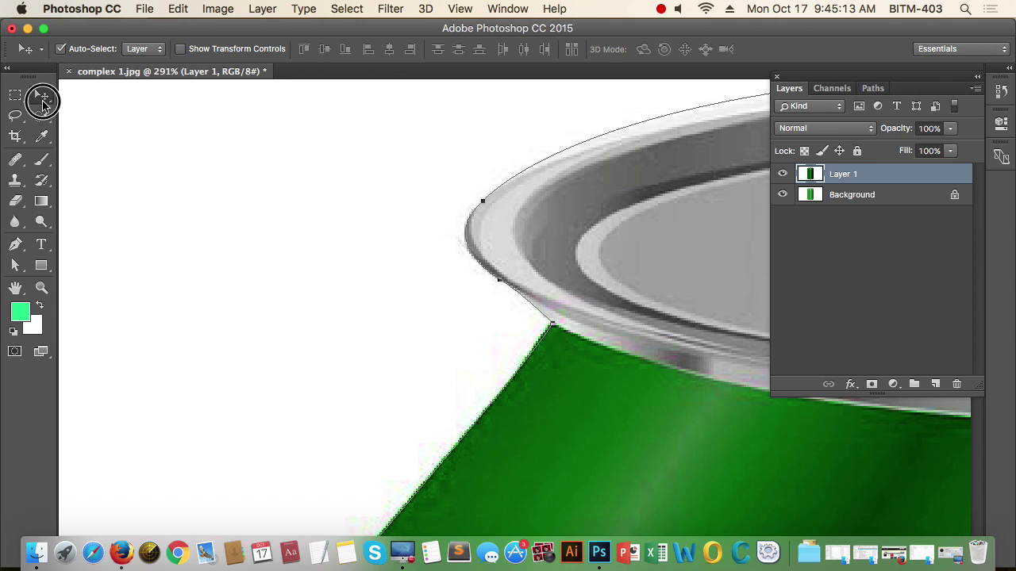
{"action": "scroll", "coordinate": [411, 306], "scroll_direction": "down", "scroll_amount": 10}
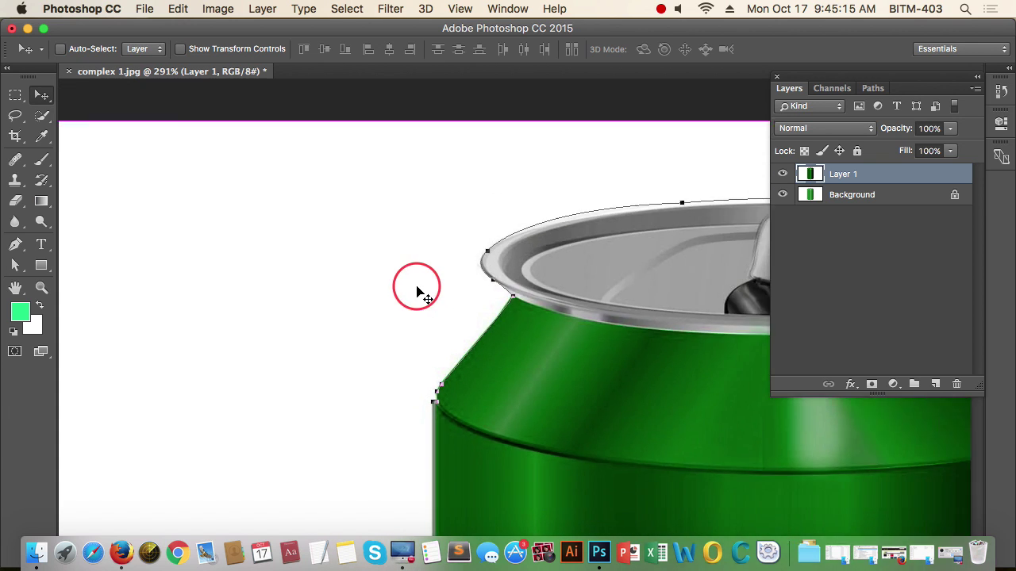
{"action": "scroll", "coordinate": [649, 353], "scroll_direction": "down", "scroll_amount": 4}
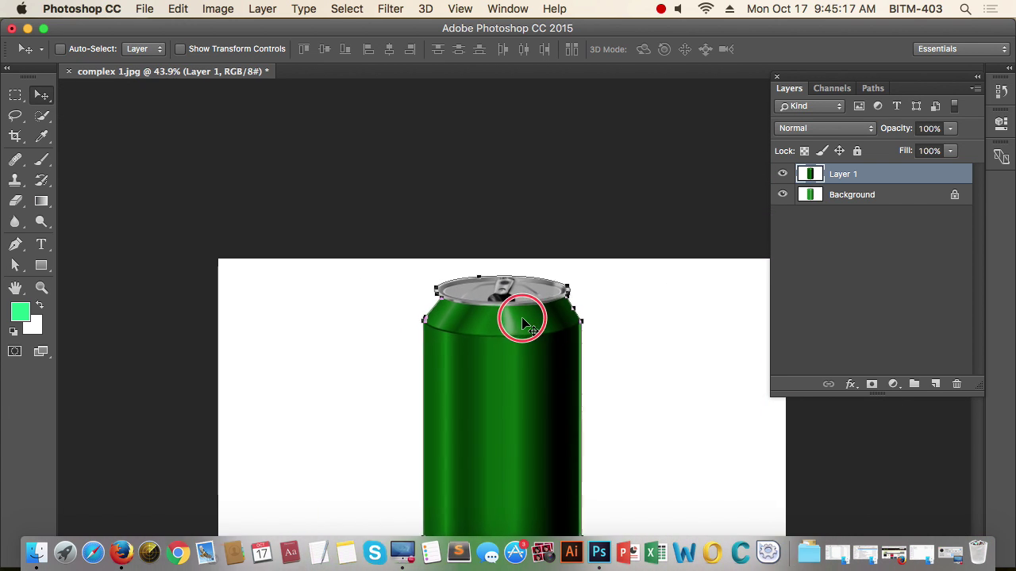
Load Path 1 as a selection around the can and undo it.
{"action": "left_click", "coordinate": [871, 88]}
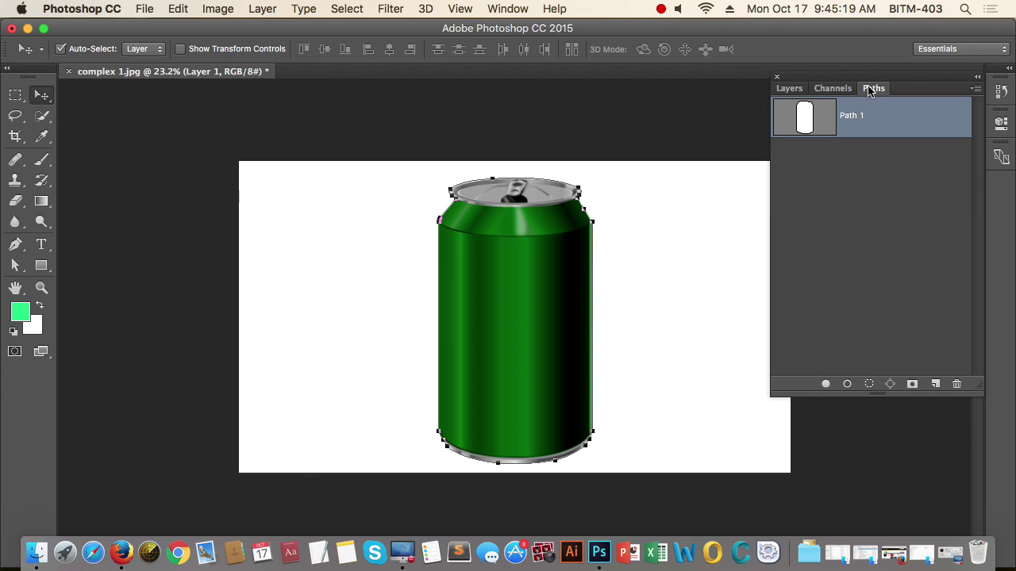
{"action": "left_click", "coordinate": [823, 118], "text": "super"}
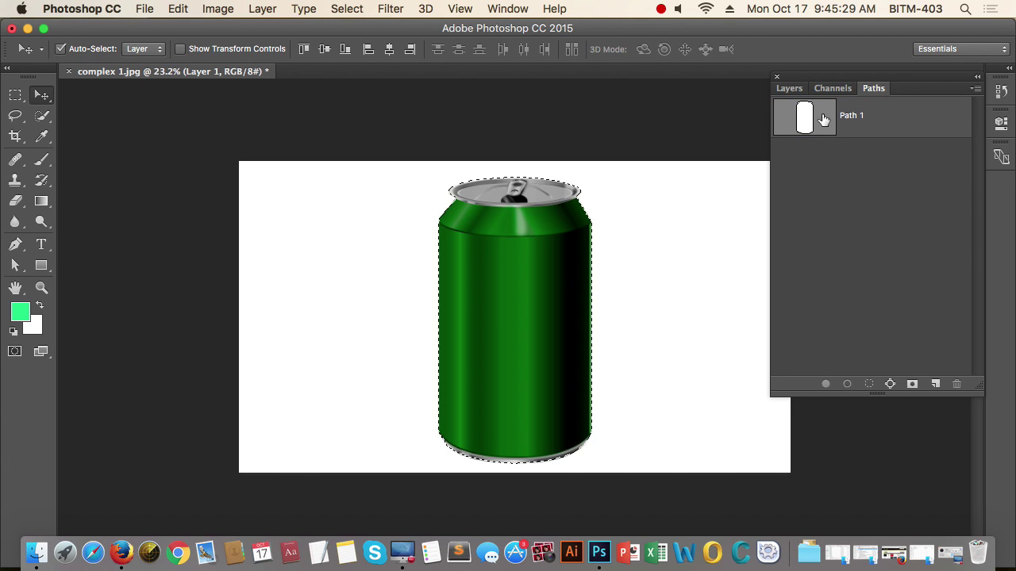
{"action": "key", "text": "super+c"}
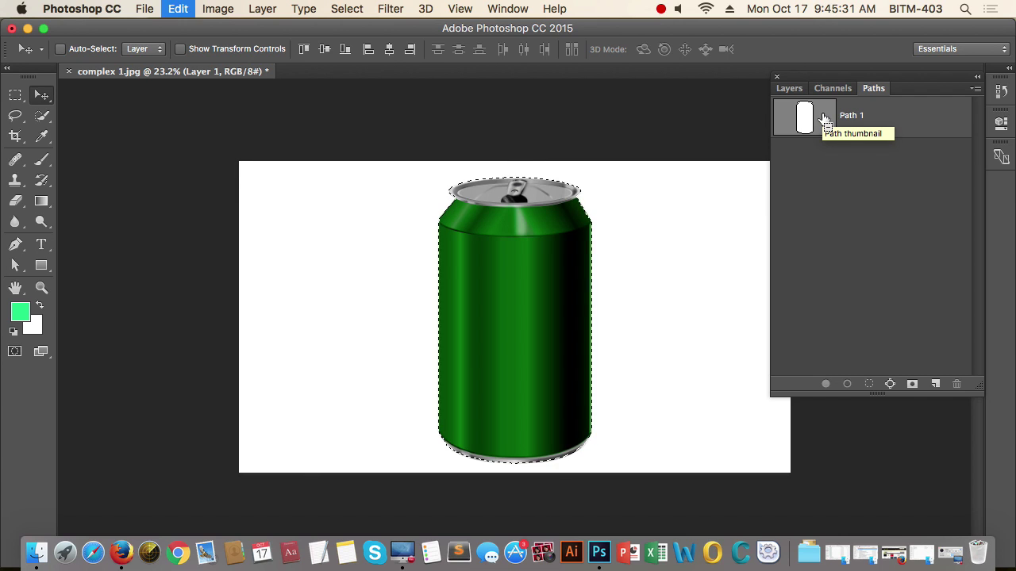
Reactivate Path 1, convert it to a selection once more and revert to the active path.
{"action": "left_click", "coordinate": [823, 119]}
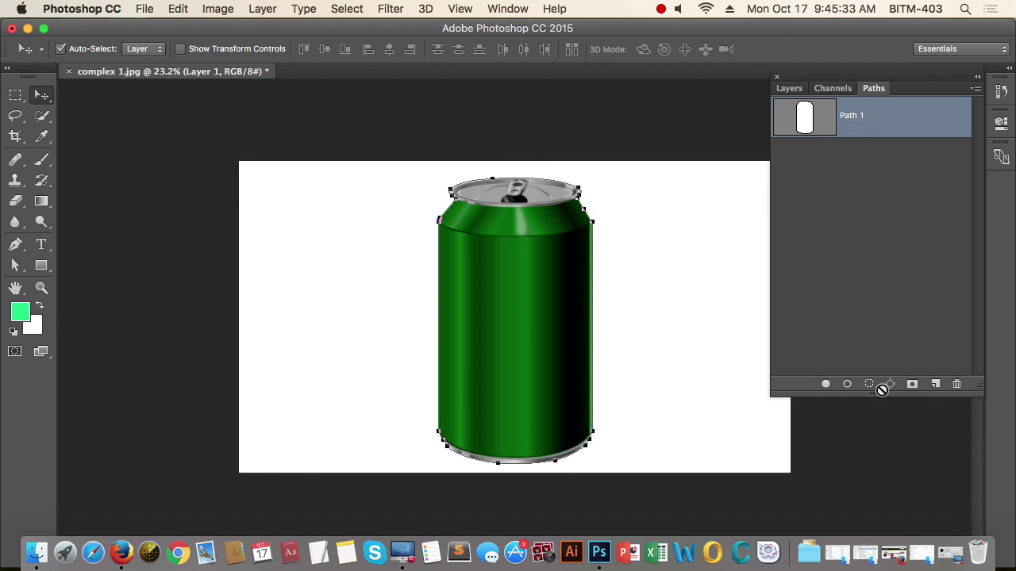
{"action": "left_click_drag", "start_coordinate": [882, 390], "coordinate": [870, 389]}
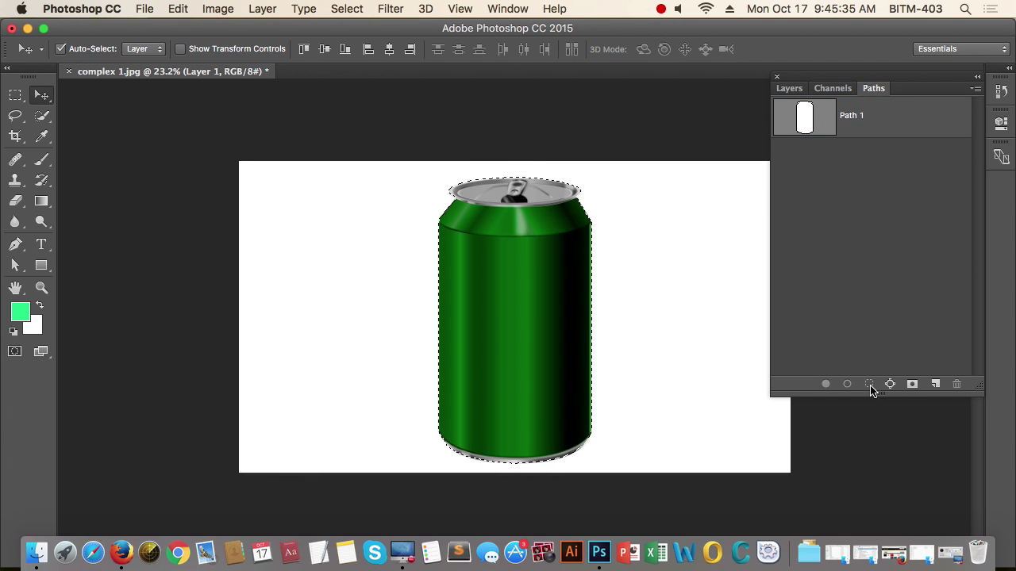
{"action": "left_click", "coordinate": [870, 388]}
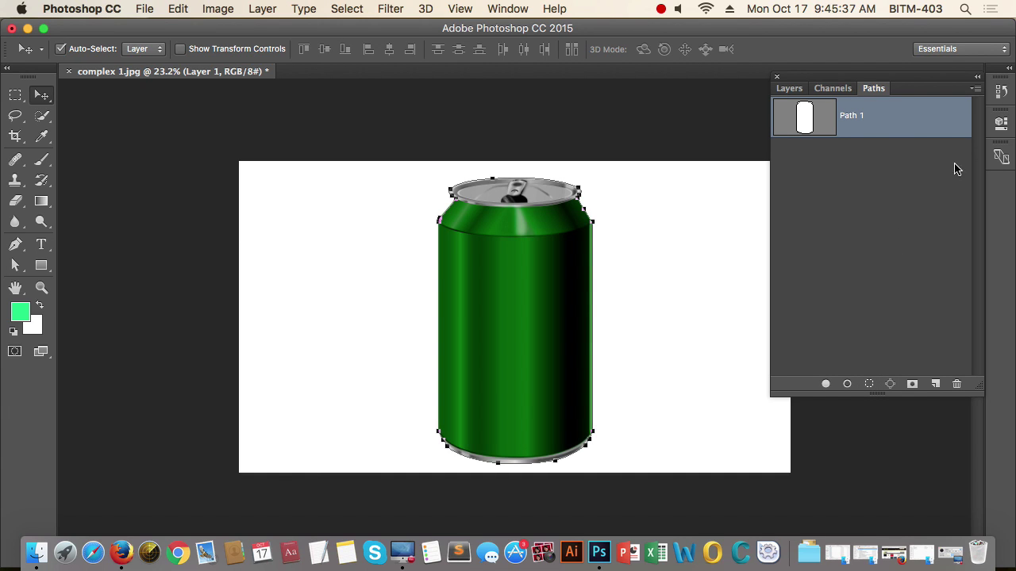
Open the Make Selection options for Path 1 and dismiss them without creating a selection.
{"action": "left_click", "coordinate": [976, 89]}
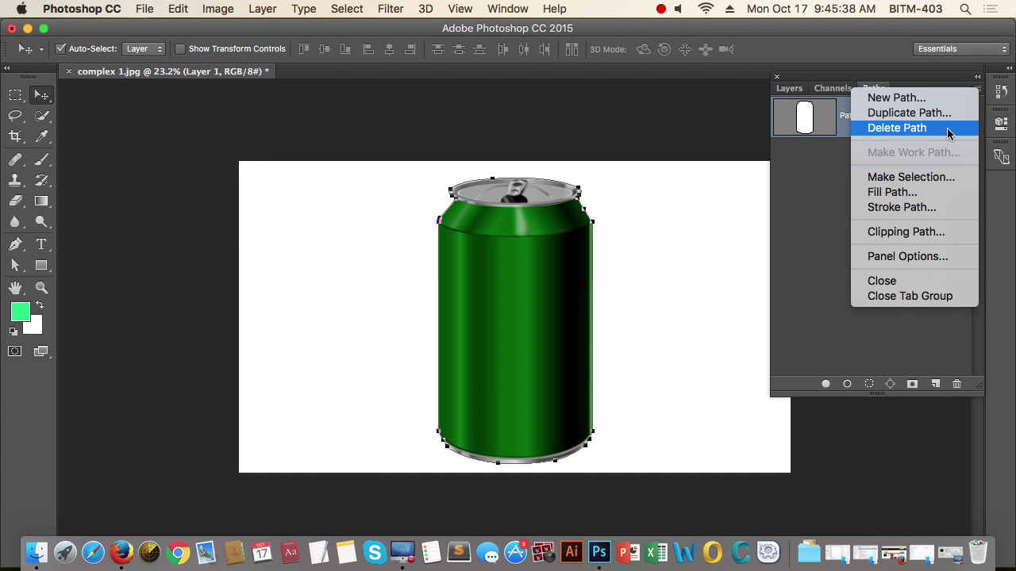
{"action": "left_click", "coordinate": [941, 177]}
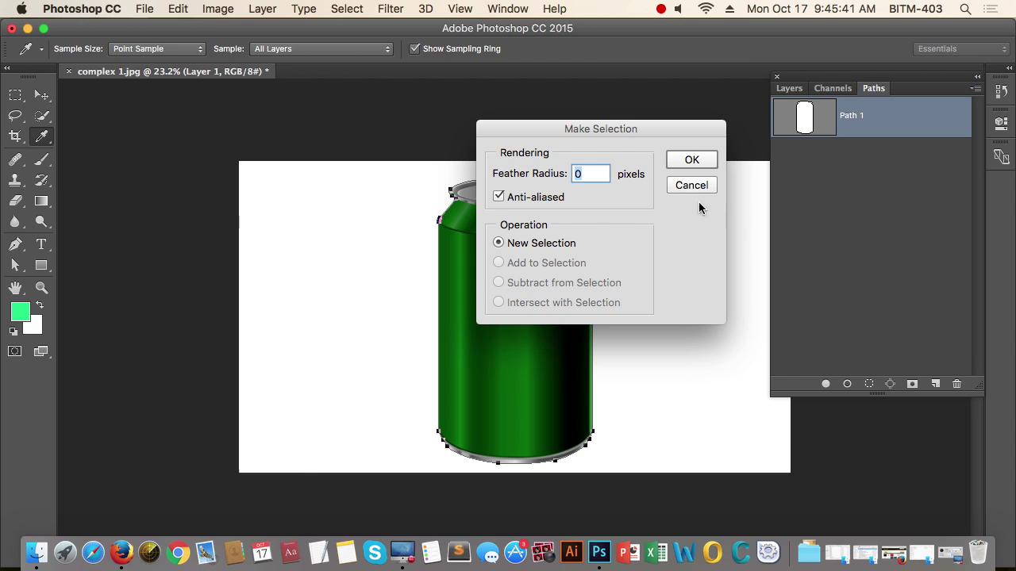
{"action": "left_click", "coordinate": [691, 186]}
{"action": "key", "text": "v"}
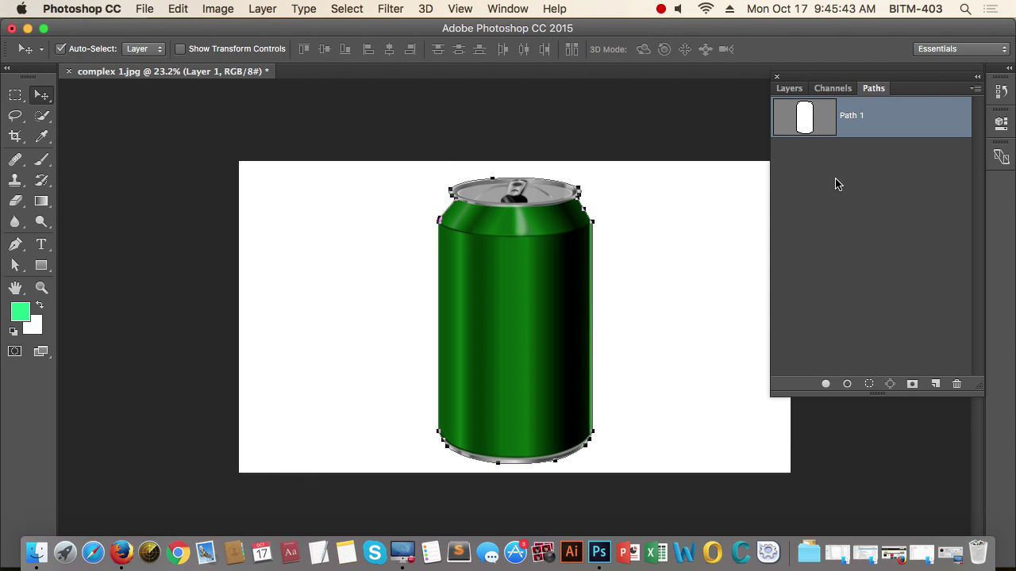
Load Path 1 as a selection around the can and return to the active path.
{"action": "left_click", "coordinate": [817, 125], "text": "super"}
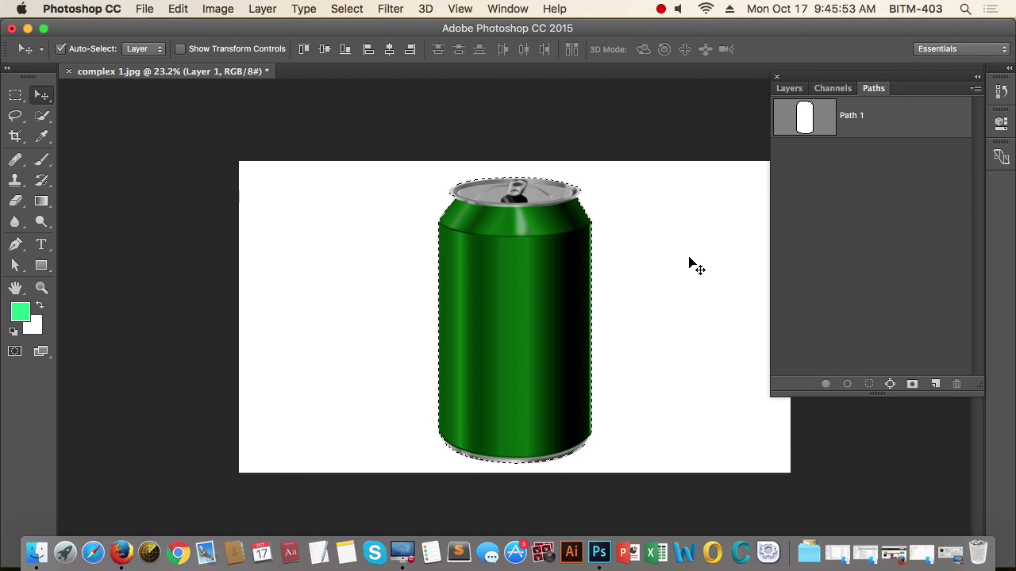
{"action": "left_click", "coordinate": [810, 120]}
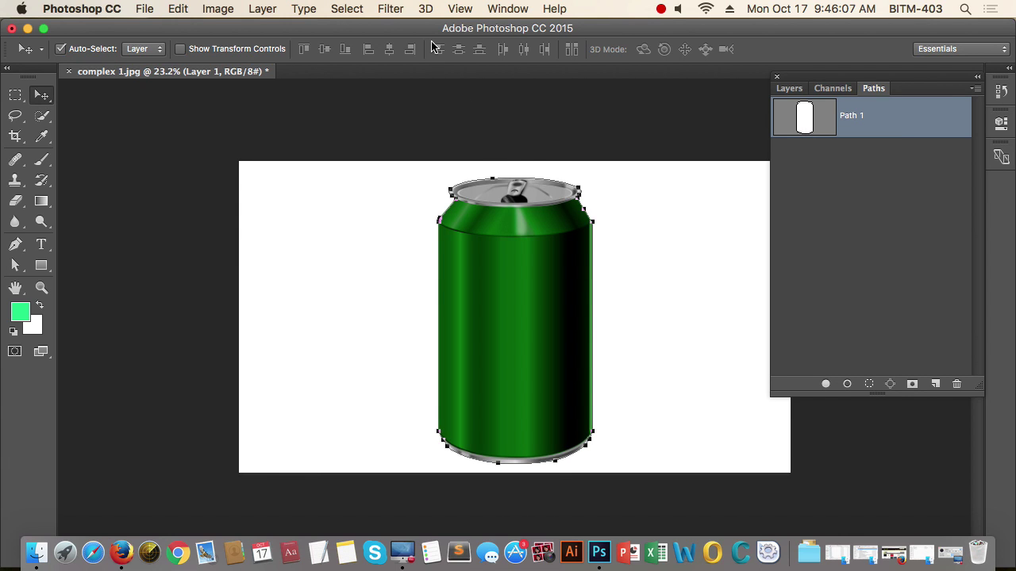
With the Pen tool, set Path 1's path operation to Subtract Front Shape and check its thumbnail.
{"action": "left_click", "coordinate": [789, 88]}
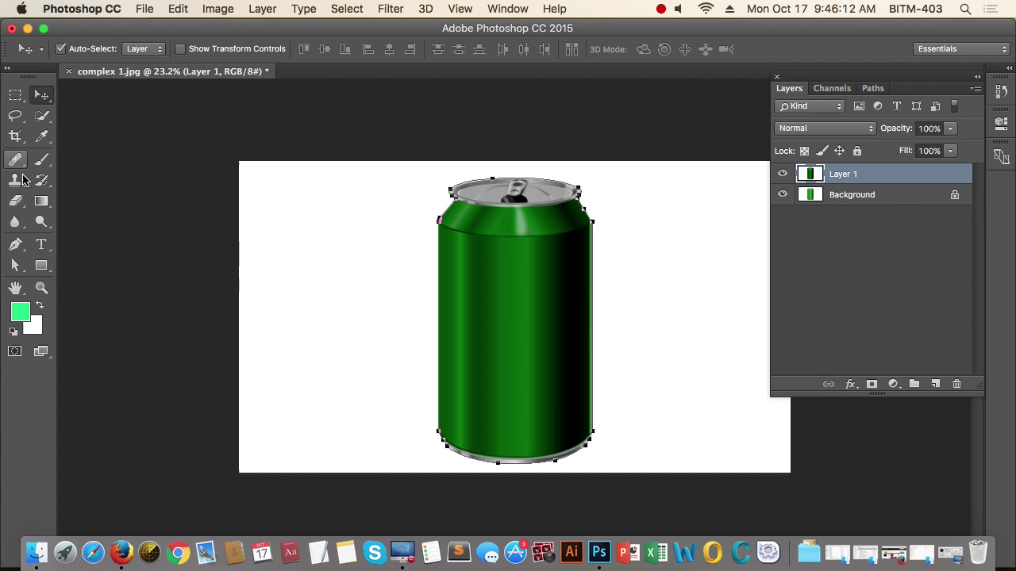
{"action": "left_click", "coordinate": [15, 244]}
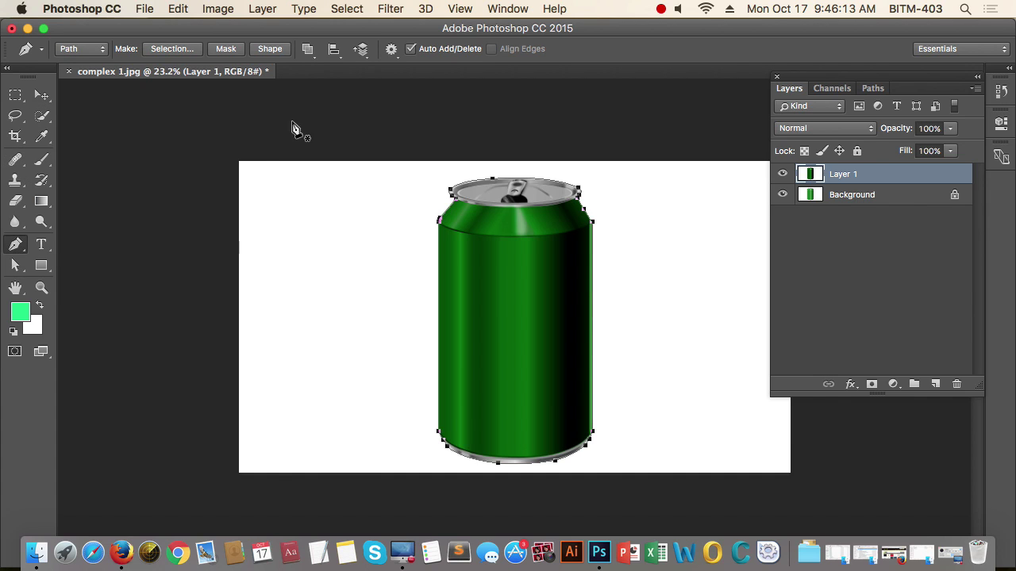
{"action": "left_click", "coordinate": [307, 49]}
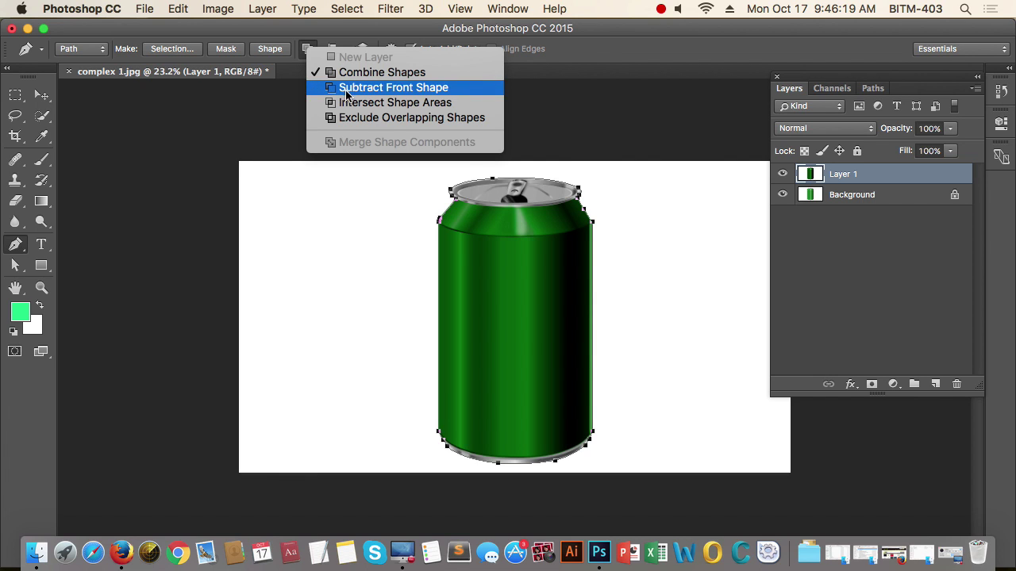
{"action": "left_click", "coordinate": [426, 92]}
{"action": "left_click", "coordinate": [874, 90]}
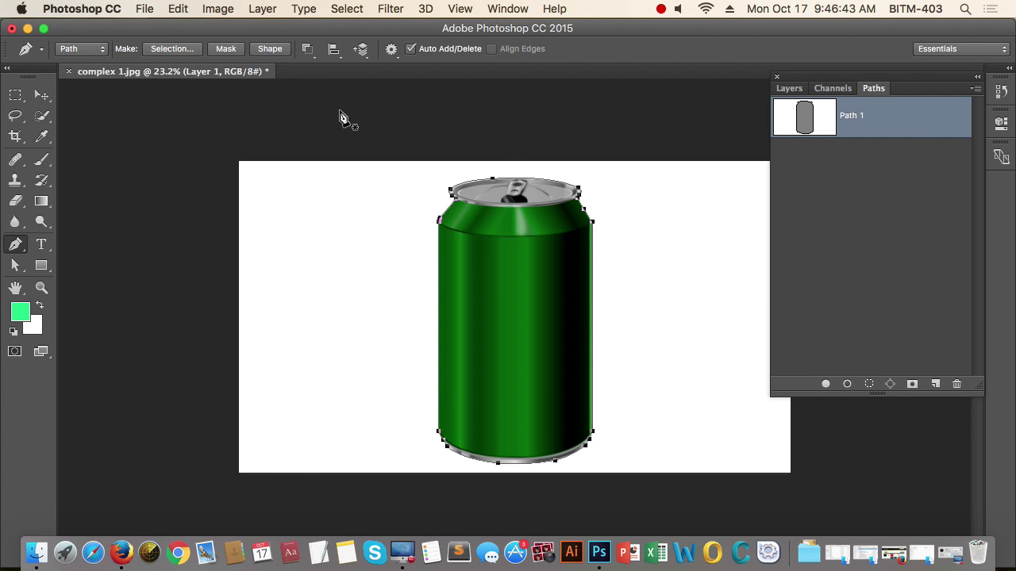
Set Path 1's path operation back to Combine Shapes and load the path as a selection around the can.
{"action": "left_click", "coordinate": [307, 49]}
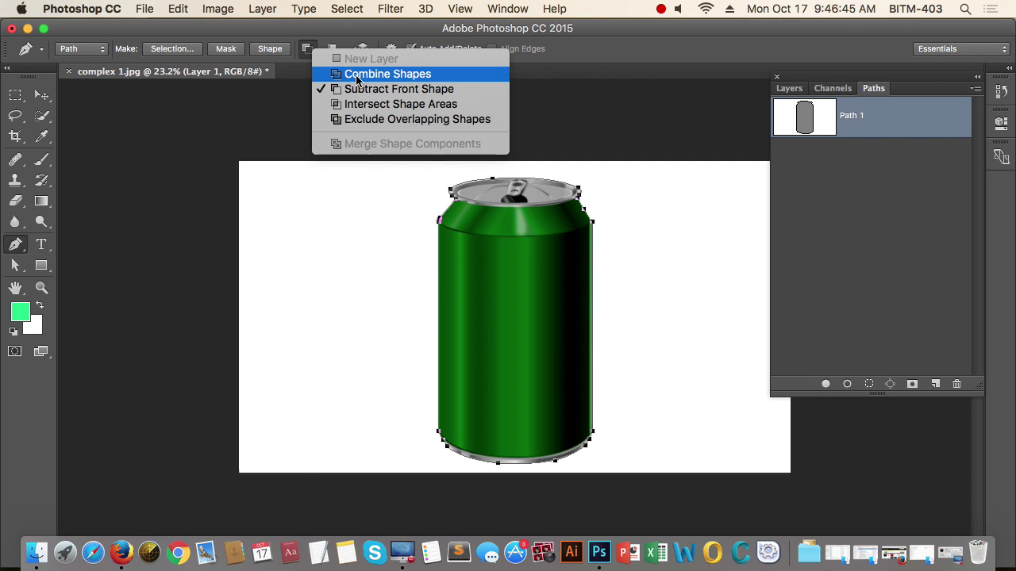
{"action": "left_click", "coordinate": [359, 75]}
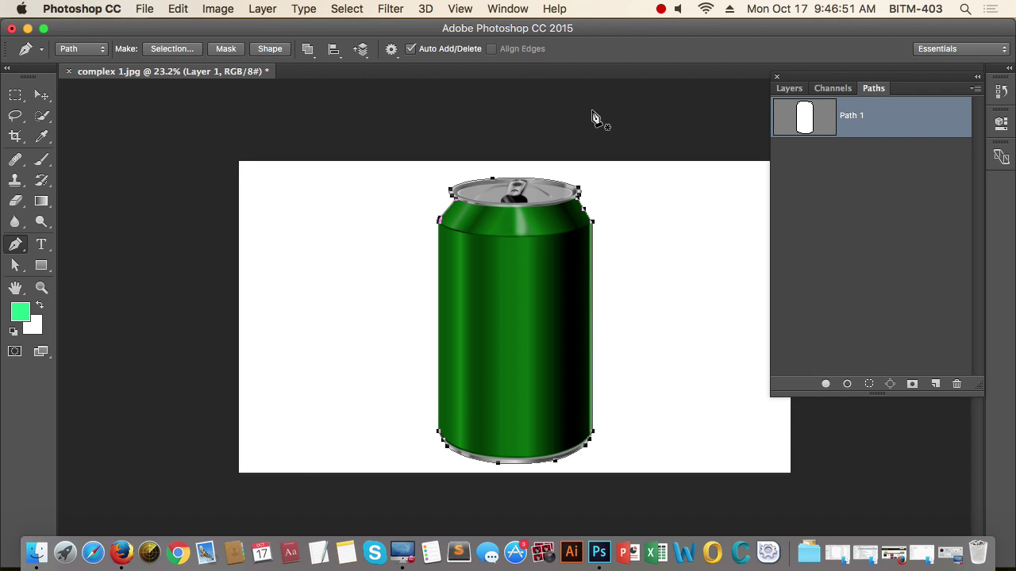
{"action": "left_click", "coordinate": [809, 118], "text": "super"}
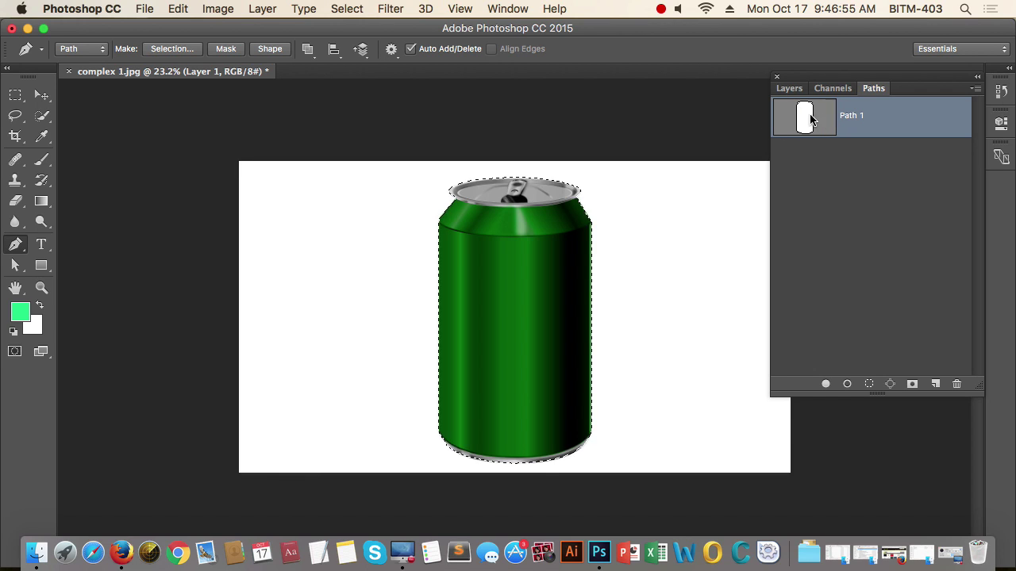
Add an empty layer directly above the Background and undo it.
{"action": "left_click", "coordinate": [789, 88]}
{"action": "left_click", "coordinate": [902, 207]}
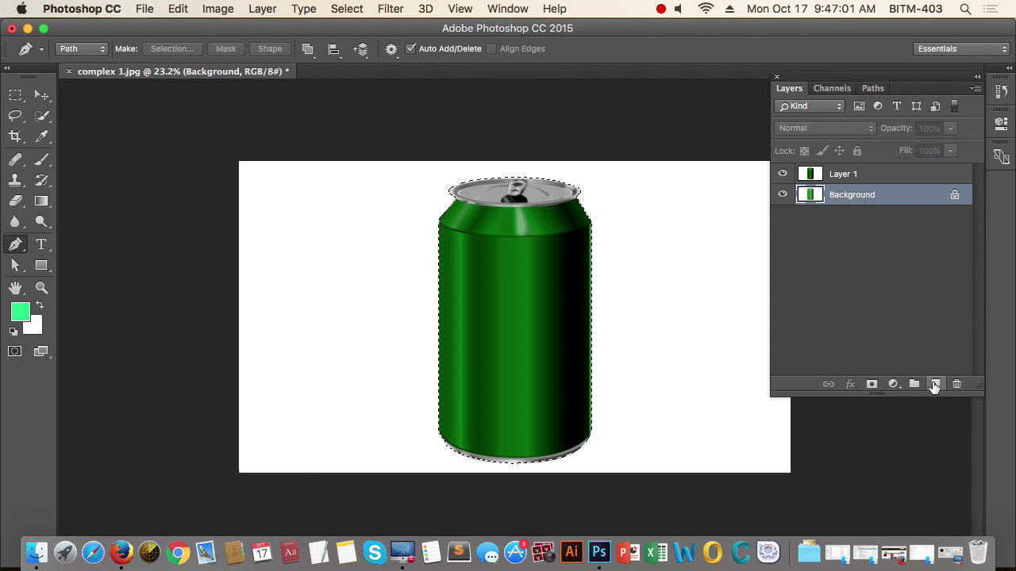
{"action": "left_click", "coordinate": [936, 385]}
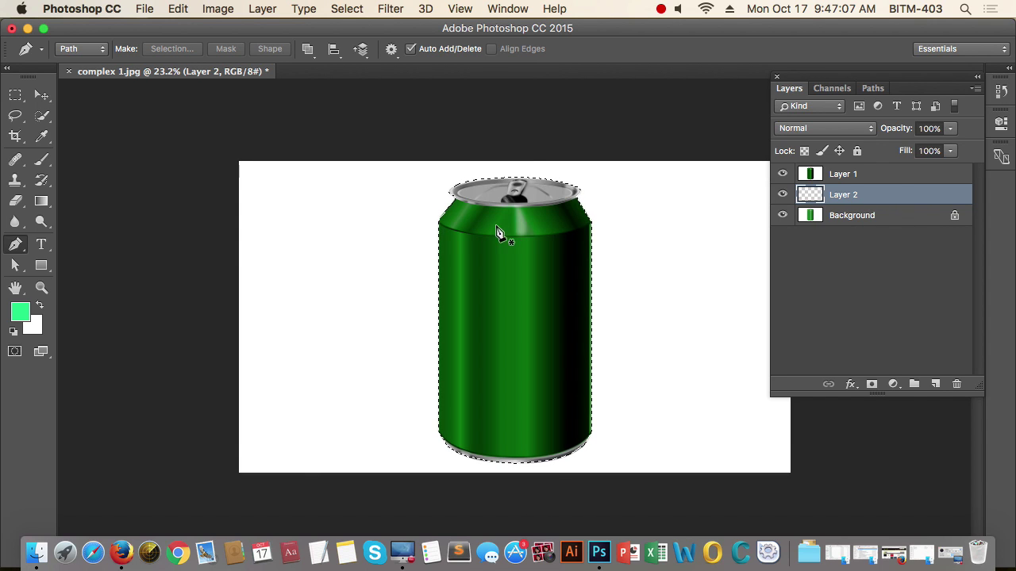
{"action": "key", "text": "super+z"}
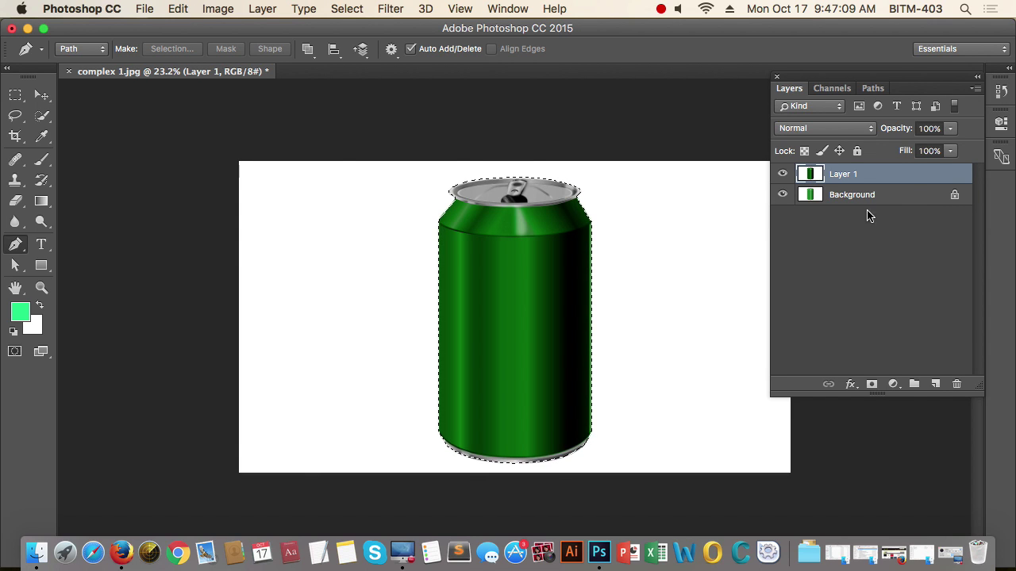
Copy the selected can from Layer 1 onto its own layer with Layer Via Copy, and hide Layer 1 and the Background.
{"action": "left_click", "coordinate": [17, 94]}
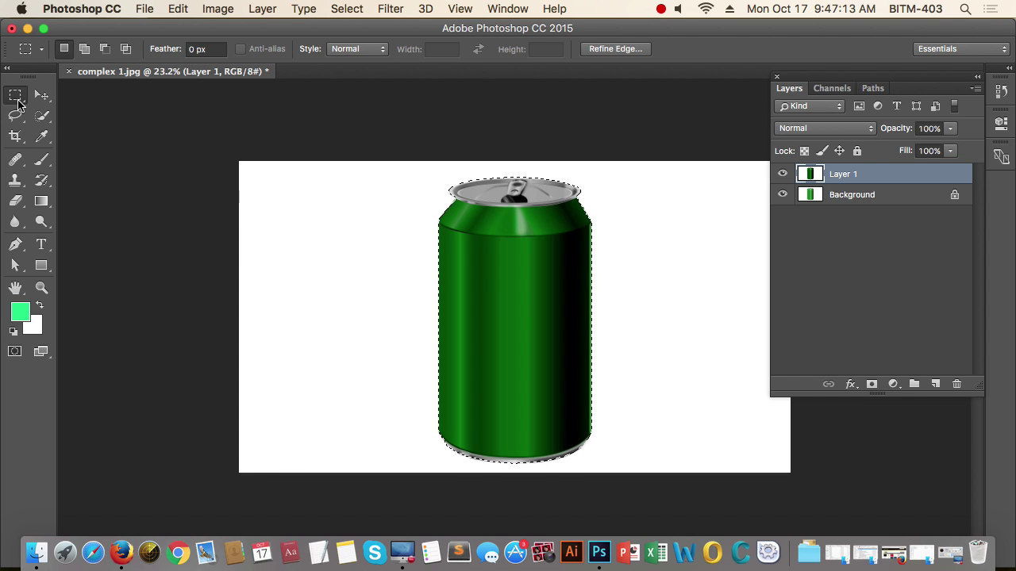
{"action": "right_click", "coordinate": [507, 259]}
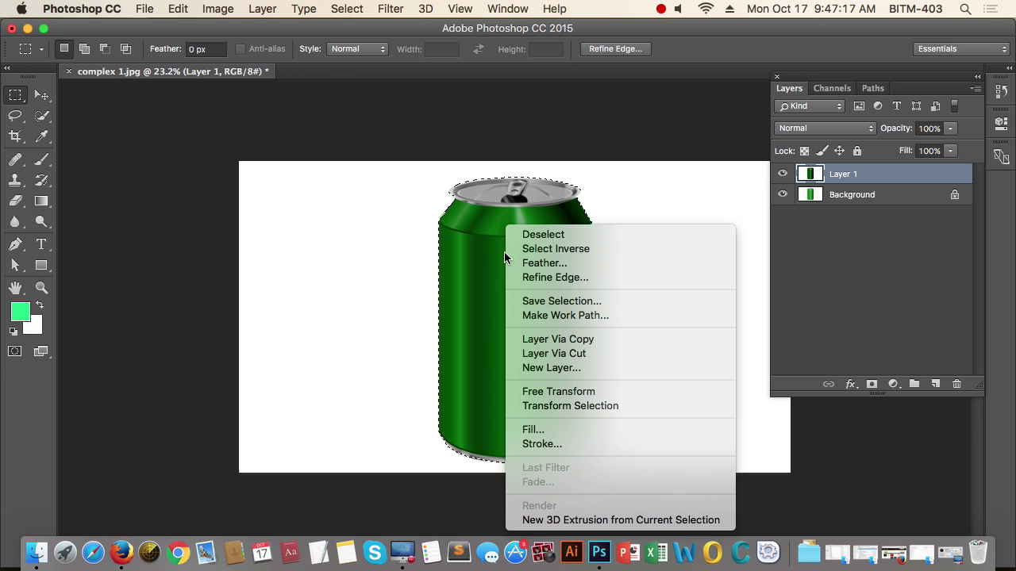
{"action": "left_click", "coordinate": [558, 340]}
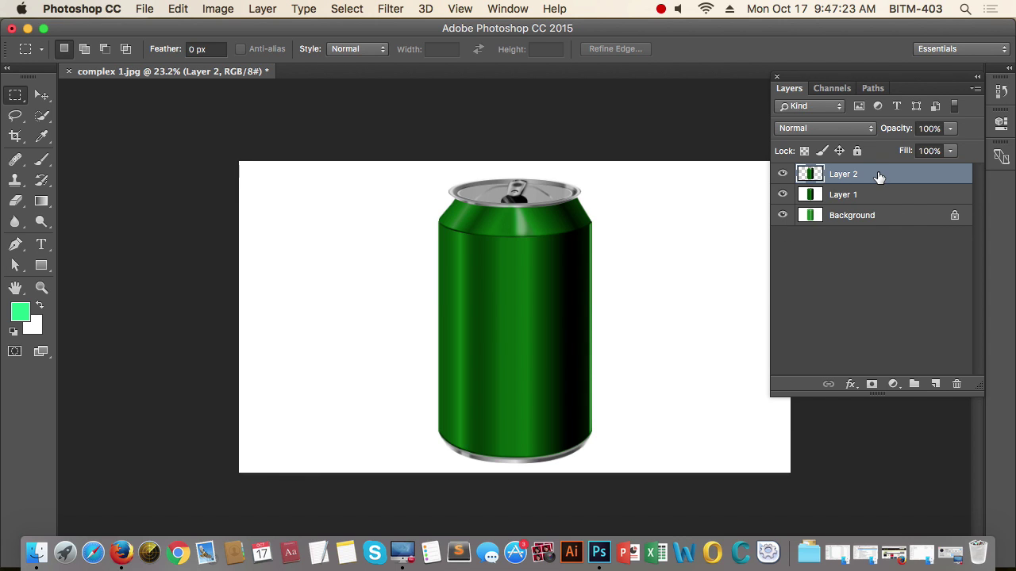
{"action": "left_click", "coordinate": [783, 194]}
{"action": "left_click", "coordinate": [781, 215]}
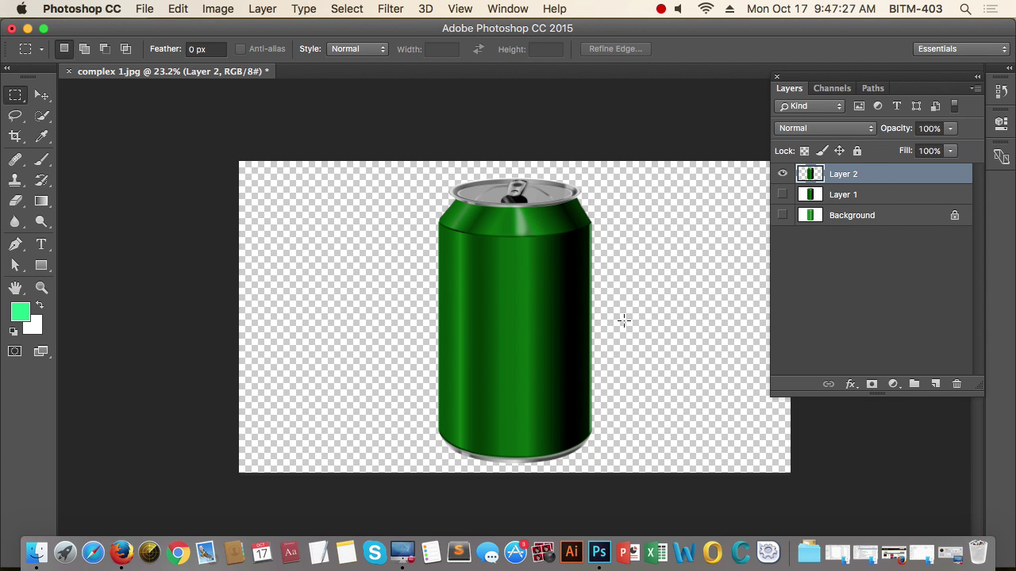
Add a new layer between the can cutout and Layer 1, hide Layer 1, and fill the new layer with the green foreground colour.
{"action": "left_click", "coordinate": [783, 195]}
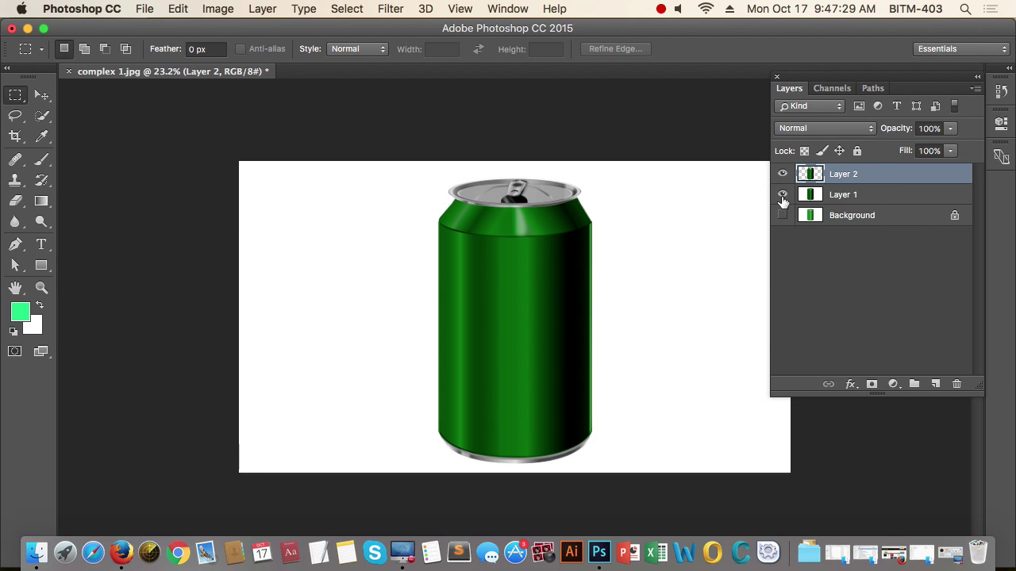
{"action": "left_click", "coordinate": [908, 218]}
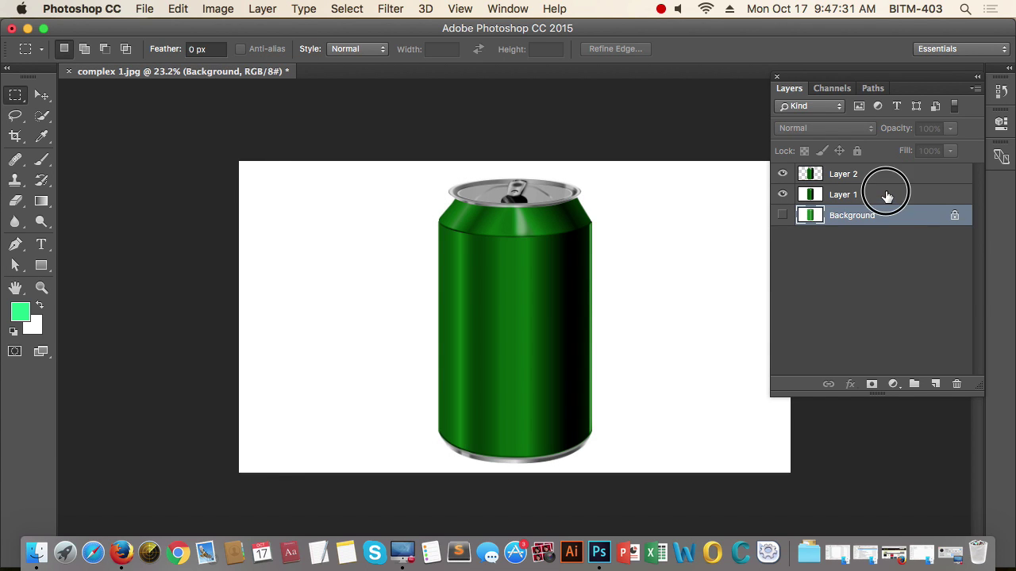
{"action": "left_click", "coordinate": [887, 196]}
{"action": "left_click", "coordinate": [936, 384]}
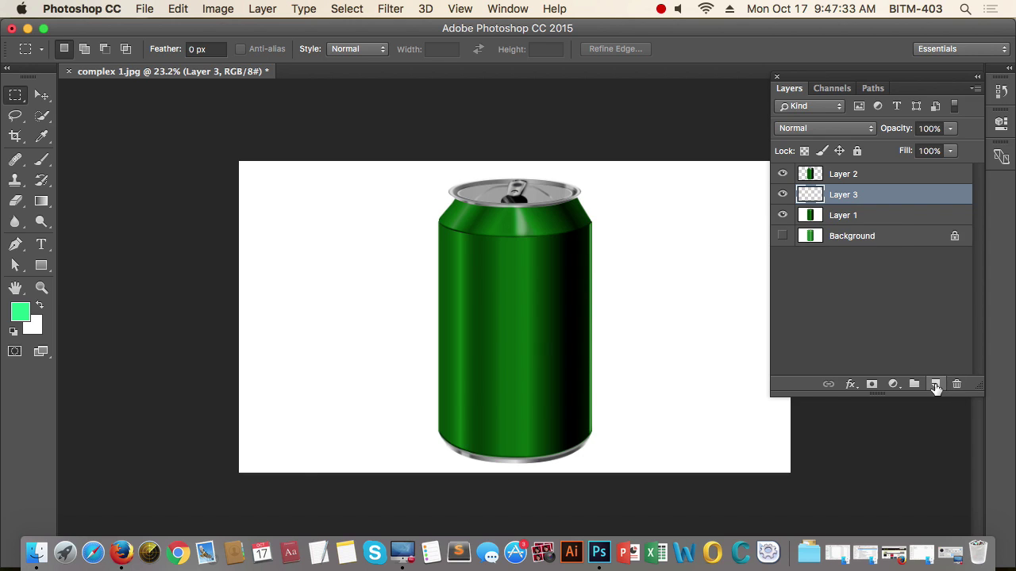
{"action": "left_click", "coordinate": [782, 215]}
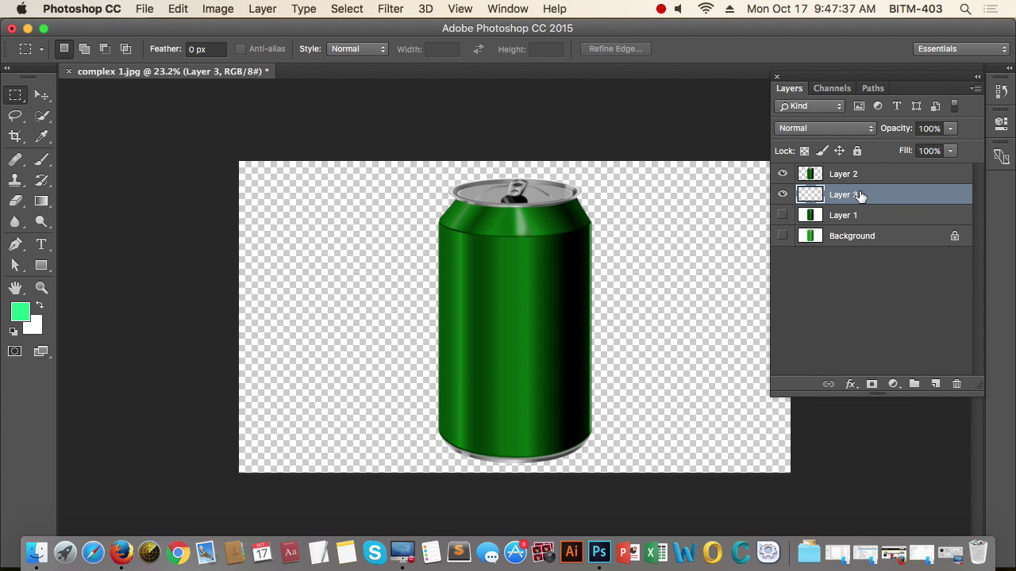
{"action": "key", "text": "alt+BackSpace"}
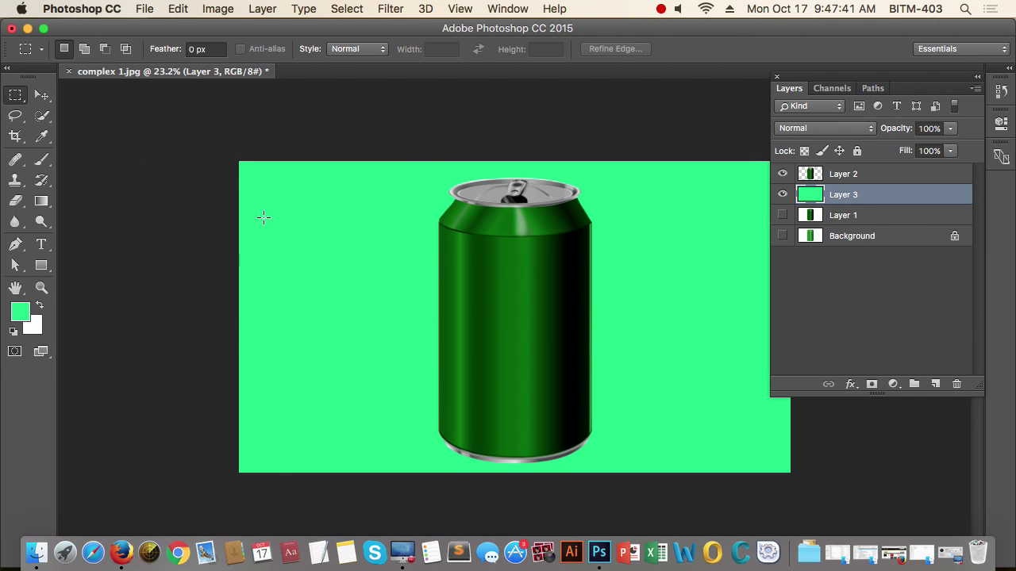
Inspect the can's cutout edges against the green fill, delete Layer 1, and make the can cutout layer active.
{"action": "key", "text": "space"}
{"action": "left_click_drag", "start_coordinate": [426, 172], "coordinate": [573, 211]}
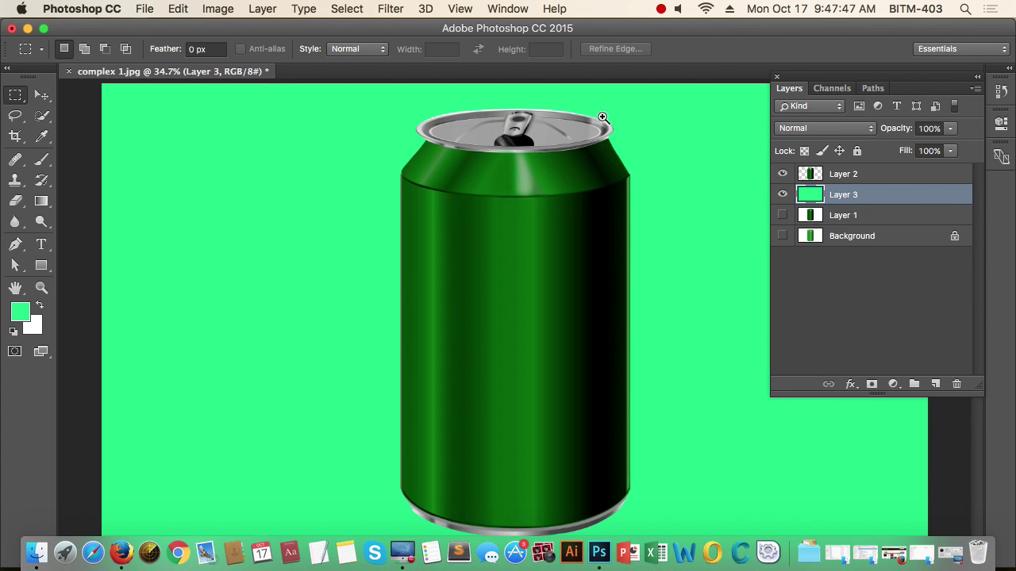
{"action": "left_click_drag", "start_coordinate": [605, 125], "coordinate": [626, 426]}
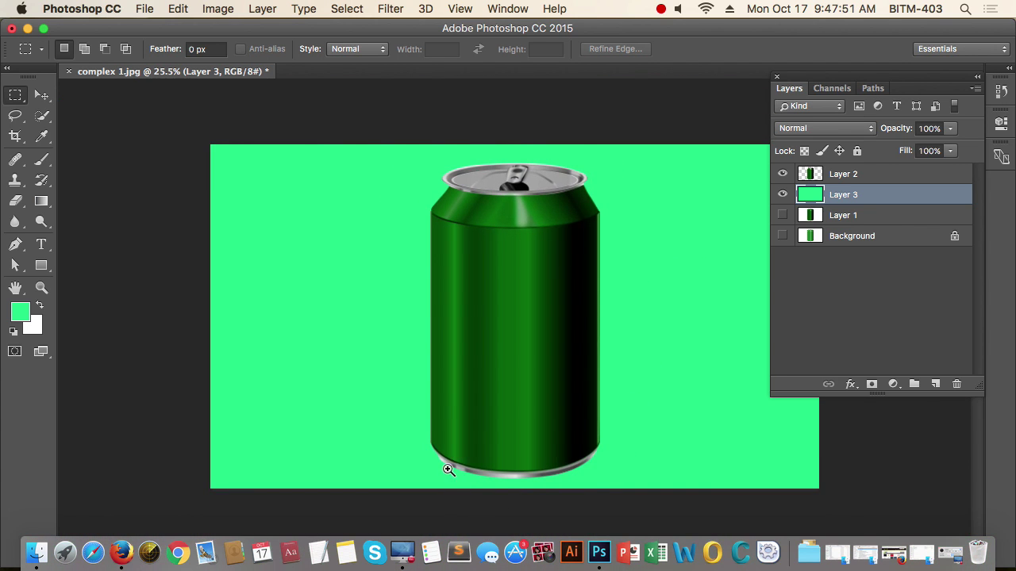
{"action": "mouse_move", "coordinate": [451, 469]}
{"action": "left_mouse_down"}
{"action": "mouse_move", "coordinate": [584, 472]}
{"action": "mouse_move", "coordinate": [455, 471]}
{"action": "left_mouse_up"}
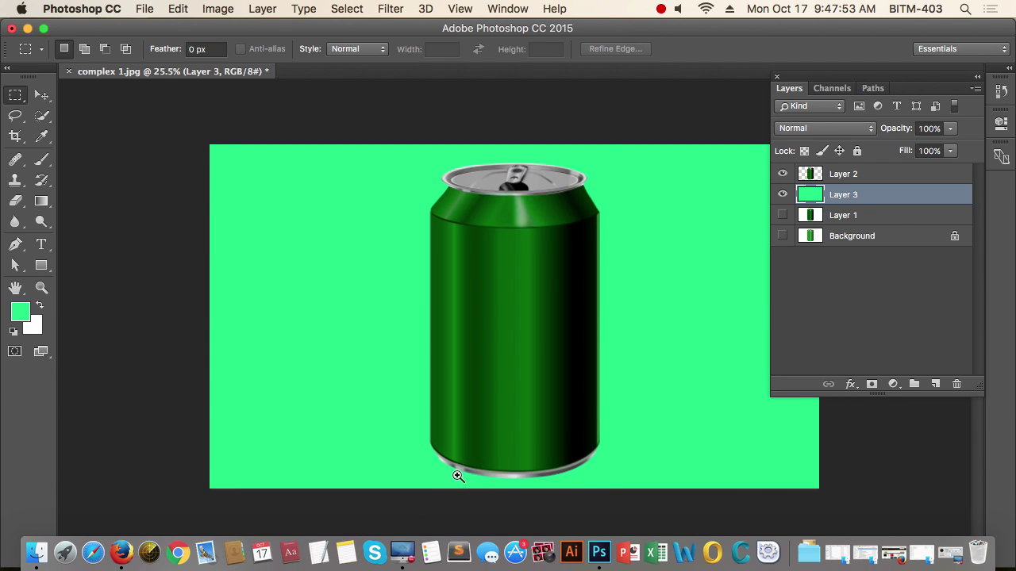
{"action": "left_click", "coordinate": [782, 215]}
{"action": "left_click", "coordinate": [892, 220]}
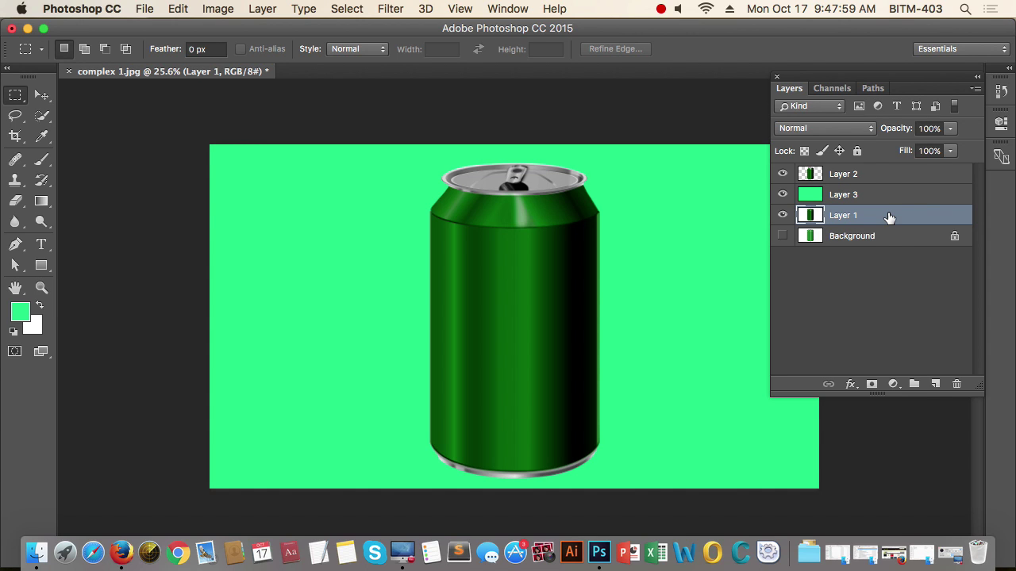
{"action": "key", "text": "Delete"}
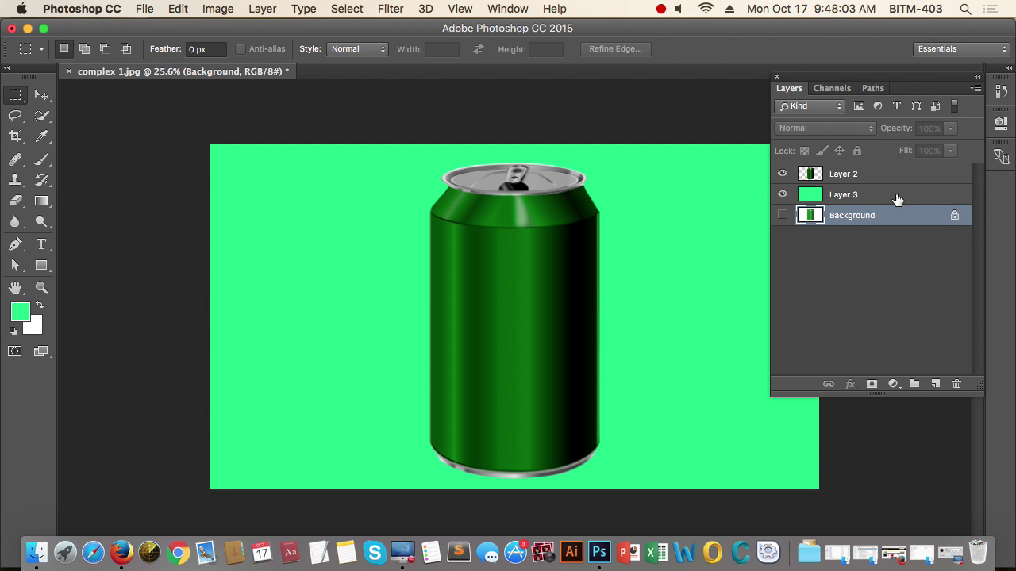
{"action": "left_click", "coordinate": [897, 198]}
{"action": "left_click", "coordinate": [895, 176]}
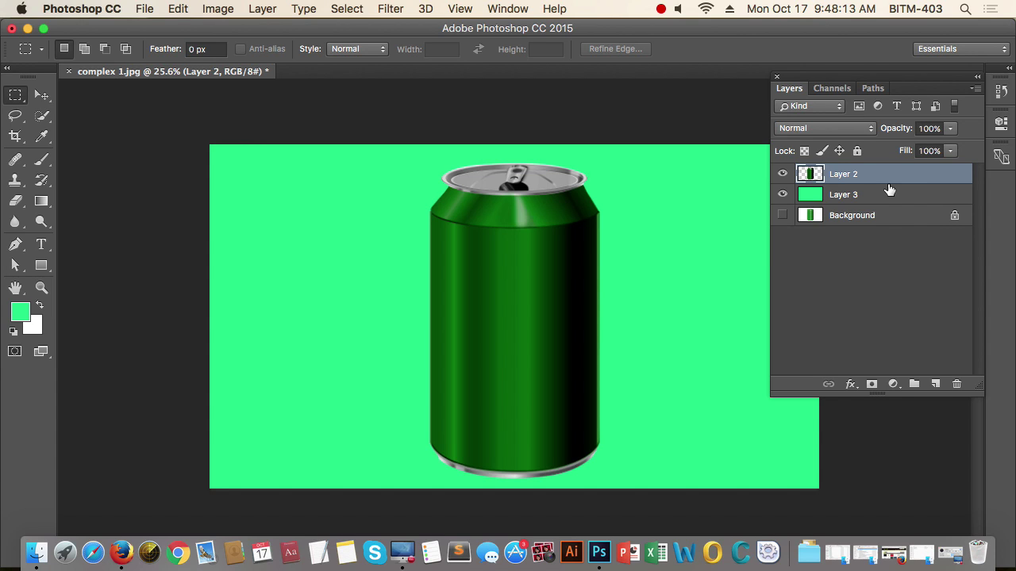
Activate Path 1 to display the can's outline and go back to the layer list.
{"action": "left_click", "coordinate": [872, 88]}
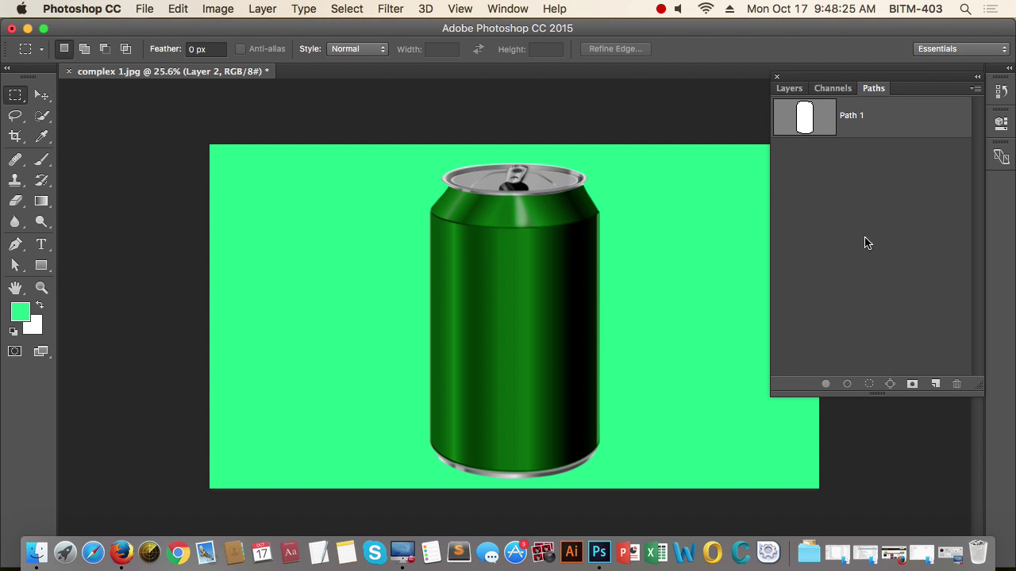
{"action": "left_click_drag", "start_coordinate": [900, 121], "coordinate": [876, 386]}
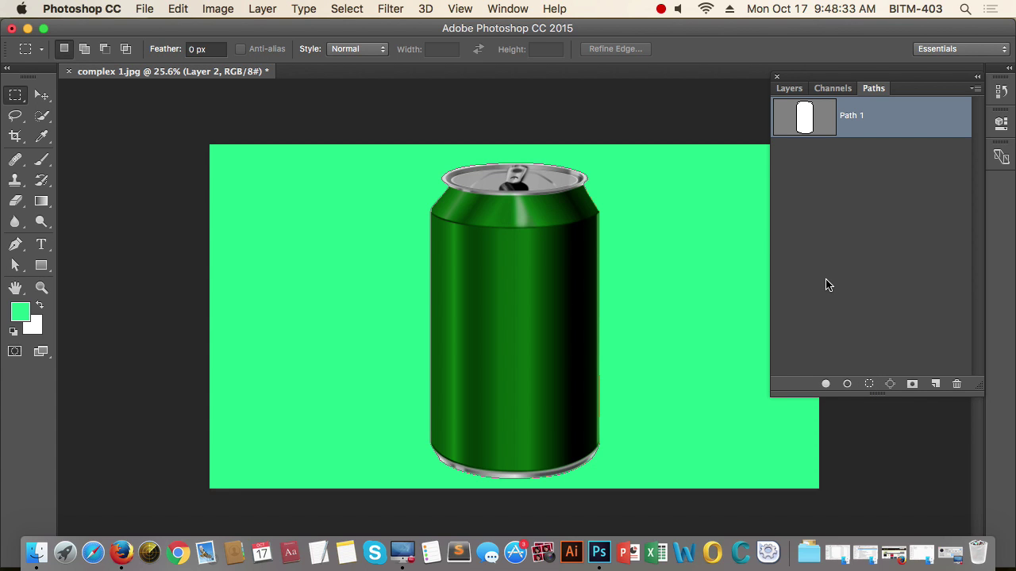
{"action": "left_click", "coordinate": [789, 88]}
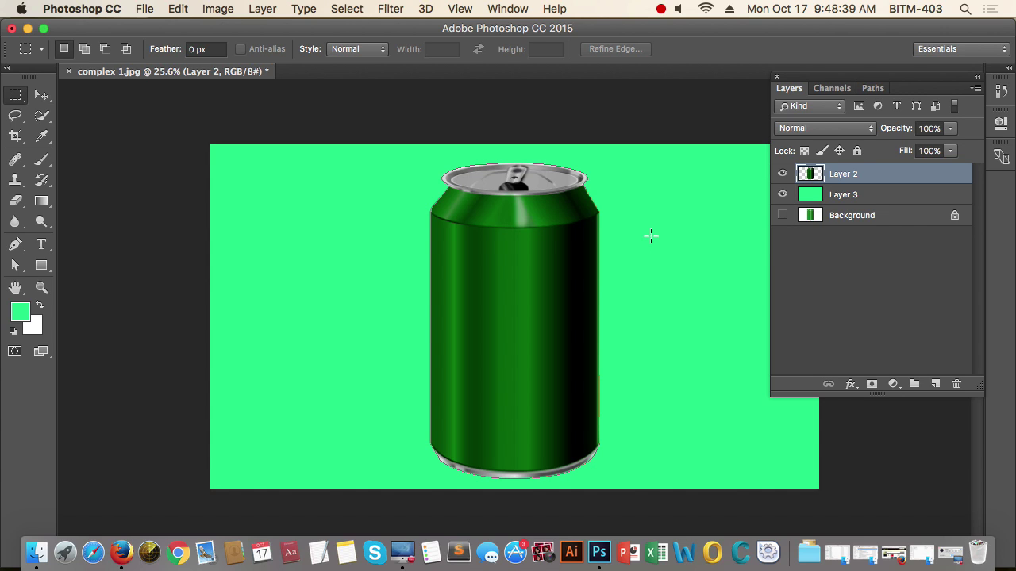
{"action": "left_click", "coordinate": [660, 9]}
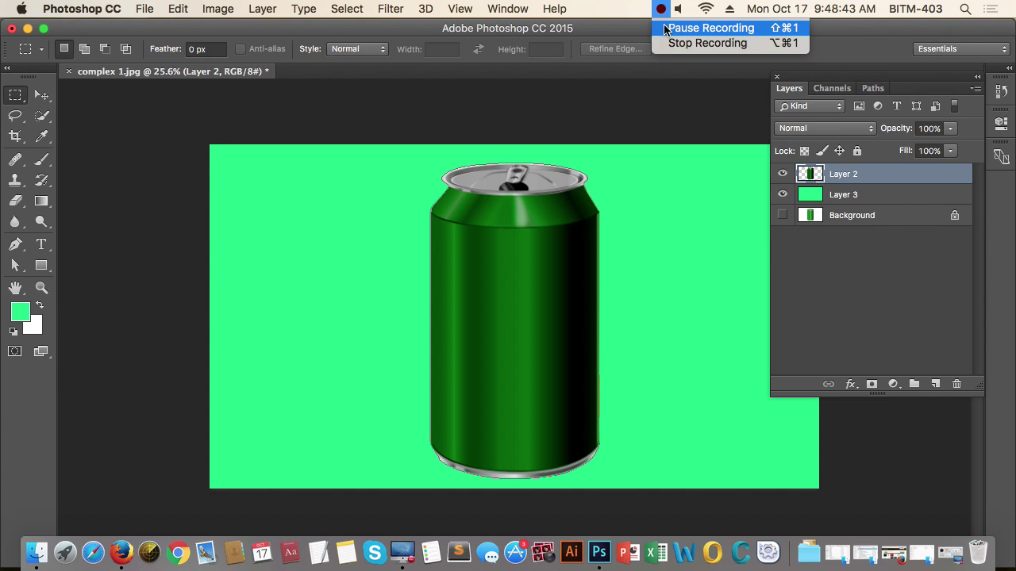
{"action": "left_click", "coordinate": [665, 28]}
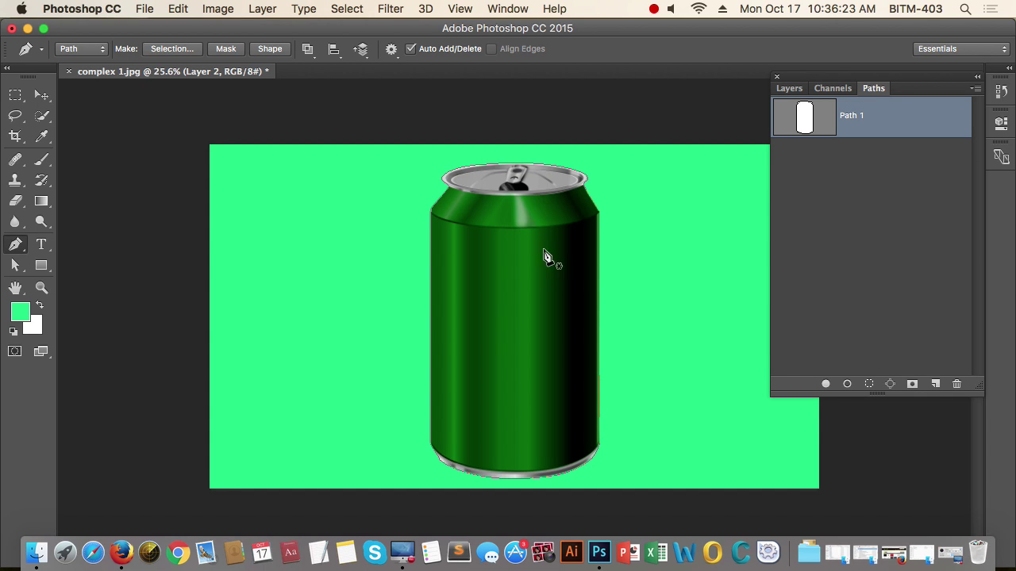
Draw a closed seven-point straight-sided path across the middle of the can while Path 1 is active.
{"action": "left_click", "coordinate": [656, 244]}
{"action": "left_click", "coordinate": [338, 238]}
{"action": "left_click", "coordinate": [323, 340]}
{"action": "left_click", "coordinate": [354, 393]}
{"action": "left_click", "coordinate": [613, 376]}
{"action": "left_click", "coordinate": [655, 346]}
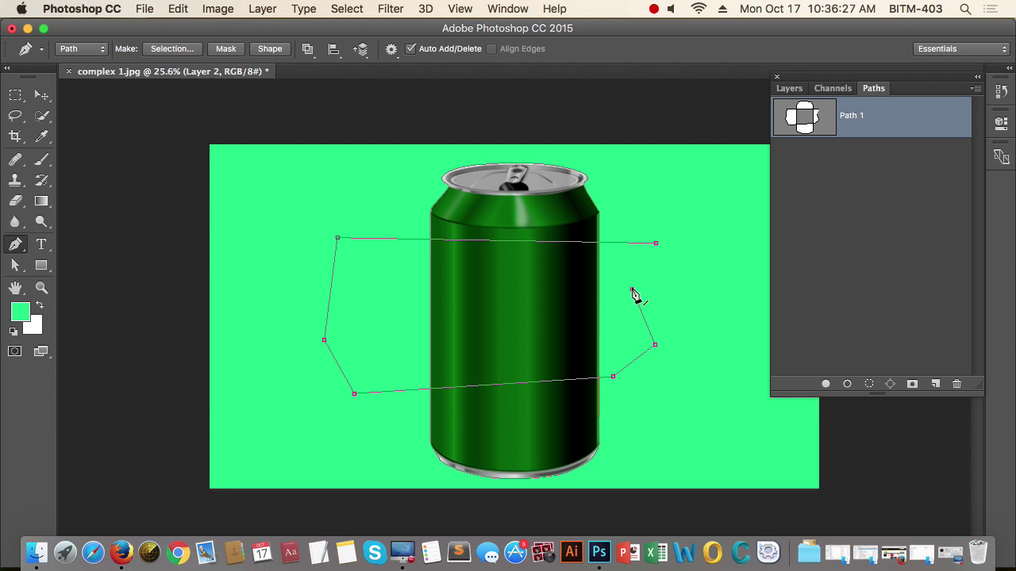
{"action": "left_click", "coordinate": [631, 289]}
{"action": "left_click", "coordinate": [656, 244]}
Undo all the points of the seven-point shape so Path 1 holds only the can outline.
{"action": "key", "text": "super+alt+z"}
{"action": "key", "text": "super+alt+z"}
{"action": "key", "text": "super+alt+z"}
{"action": "key", "text": "super+alt+z"}
{"action": "key", "text": "super+alt+z"}
{"action": "key", "text": "super+alt+z"}
{"action": "key", "text": "super+alt+z"}
{"action": "key", "text": "super+alt+z"}
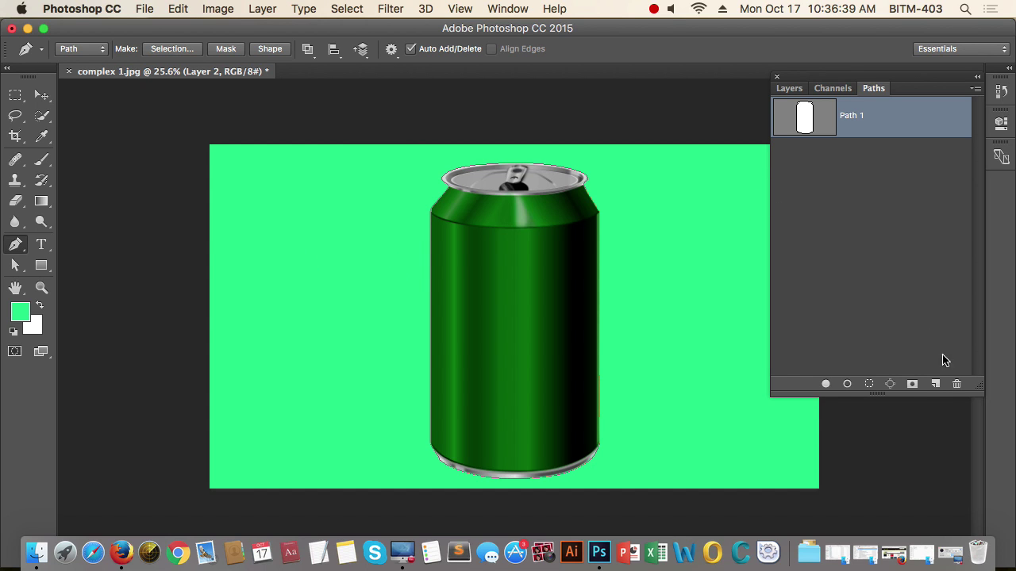
Create a new empty path below Path 1.
{"action": "left_click", "coordinate": [935, 384]}
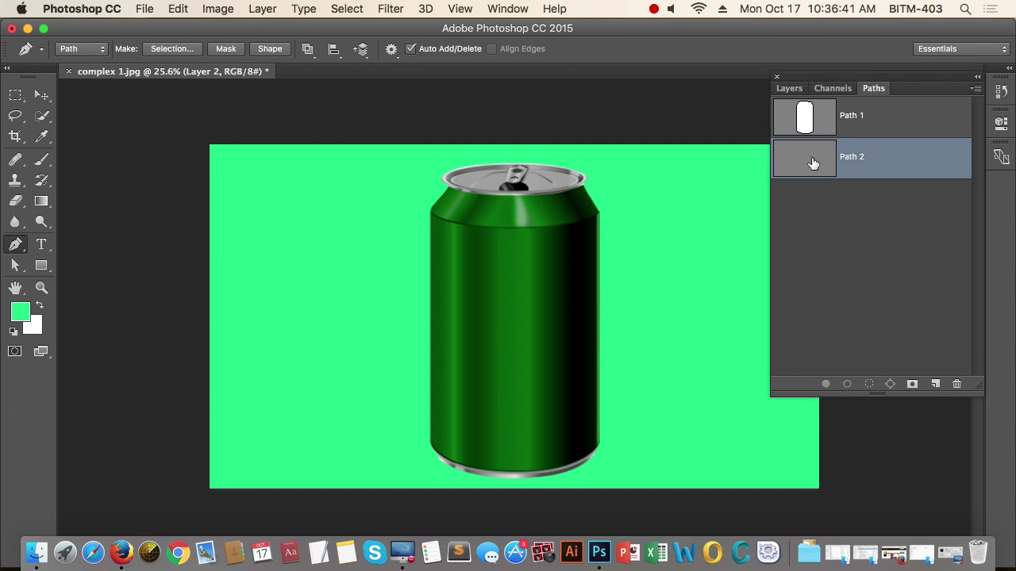
Draw a closed seven-point straight-sided shape on the green background beside the can in Path 2.
{"action": "left_click", "coordinate": [288, 226]}
{"action": "left_click", "coordinate": [234, 316]}
{"action": "left_click", "coordinate": [262, 414]}
{"action": "left_click", "coordinate": [395, 371]}
{"action": "left_click", "coordinate": [403, 289]}
{"action": "left_click", "coordinate": [376, 251]}
{"action": "left_click", "coordinate": [333, 249]}
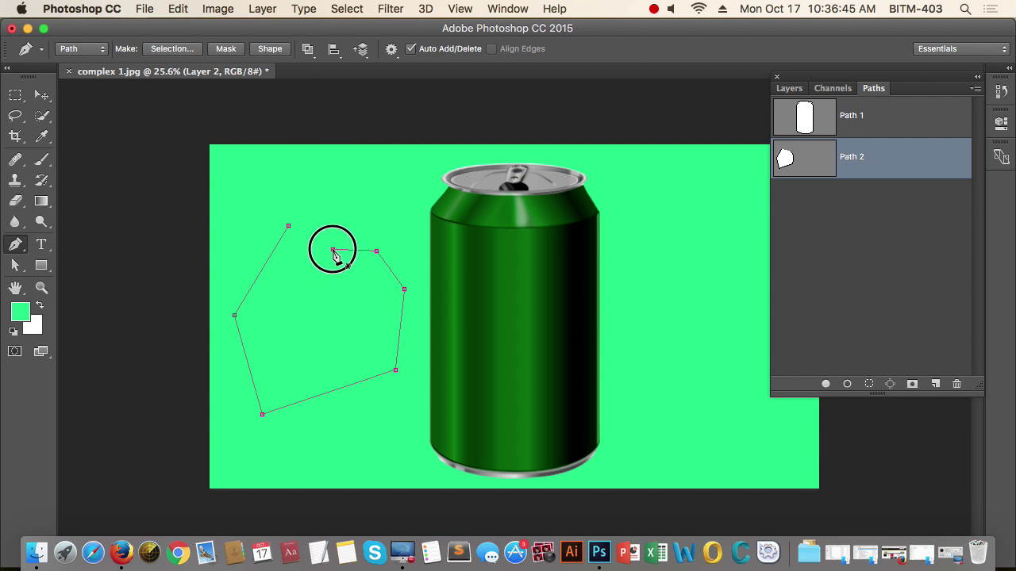
{"action": "left_click", "coordinate": [288, 226]}
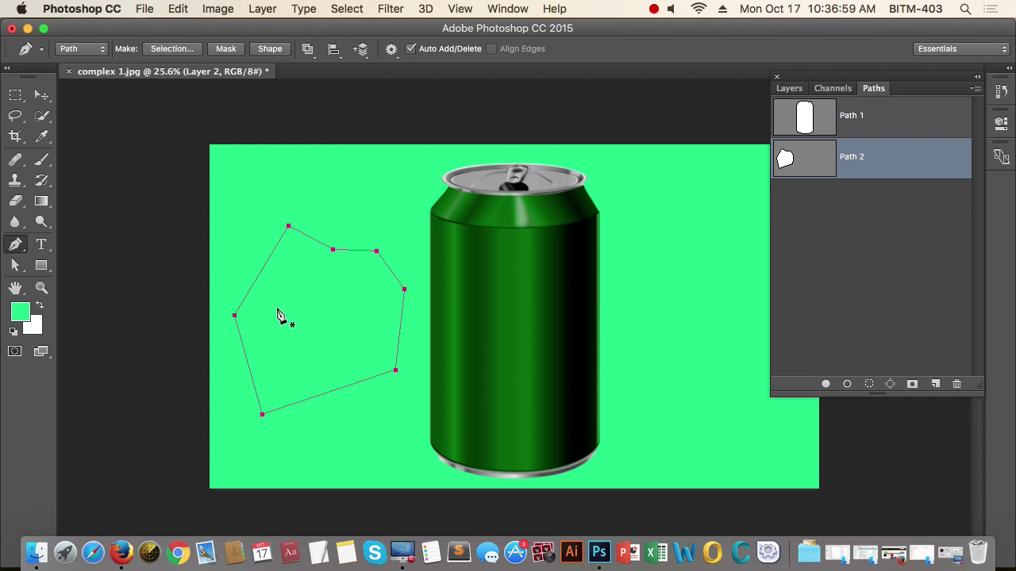
Switch the path operation to Subtract Front Shape and undo its effect on the seven-point shape.
{"action": "left_click", "coordinate": [308, 50]}
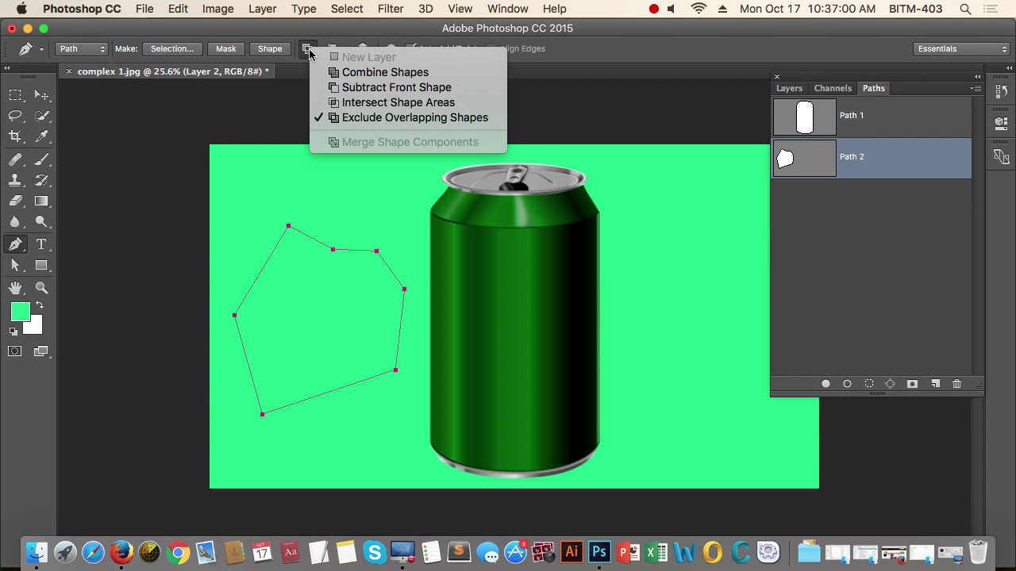
{"action": "left_click", "coordinate": [369, 89]}
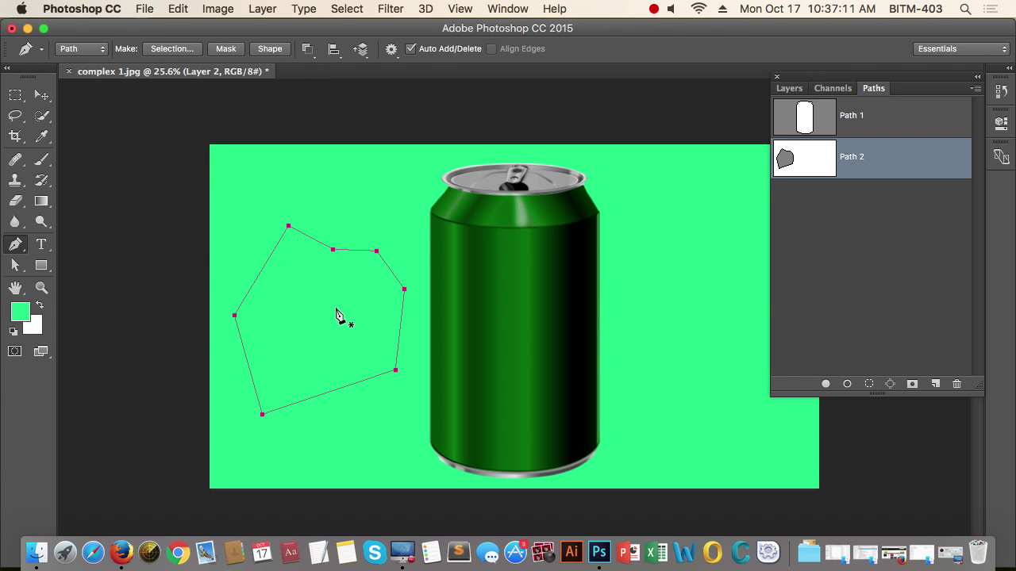
{"action": "key", "text": "super+z"}
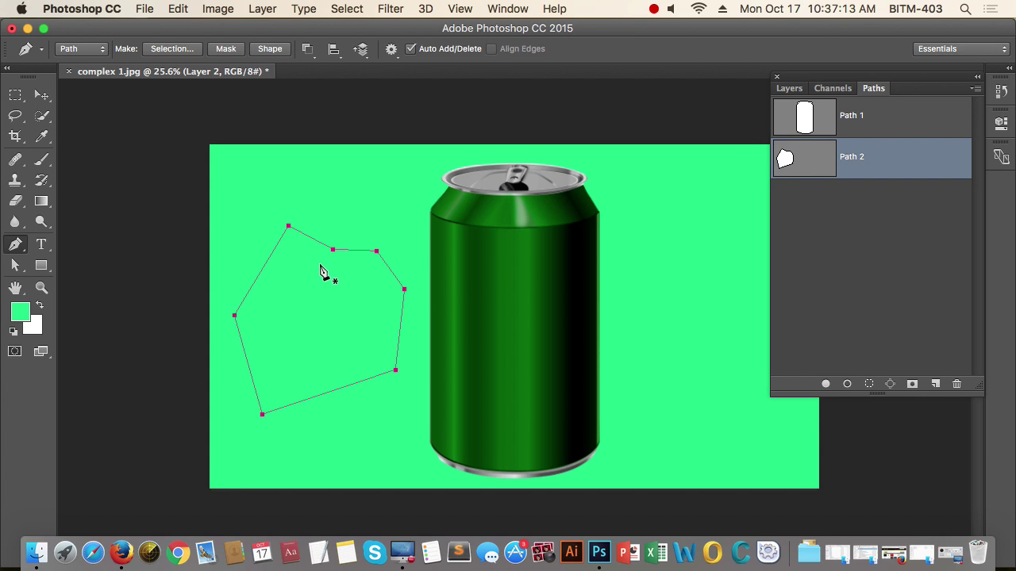
Draw a smaller closed seven-point shape inside the Path 2 outline so that it cuts out the middle.
{"action": "left_click_drag", "start_coordinate": [300, 290], "coordinate": [343, 290]}
{"action": "left_click", "coordinate": [277, 338]}
{"action": "left_click", "coordinate": [323, 364]}
{"action": "left_click", "coordinate": [347, 354]}
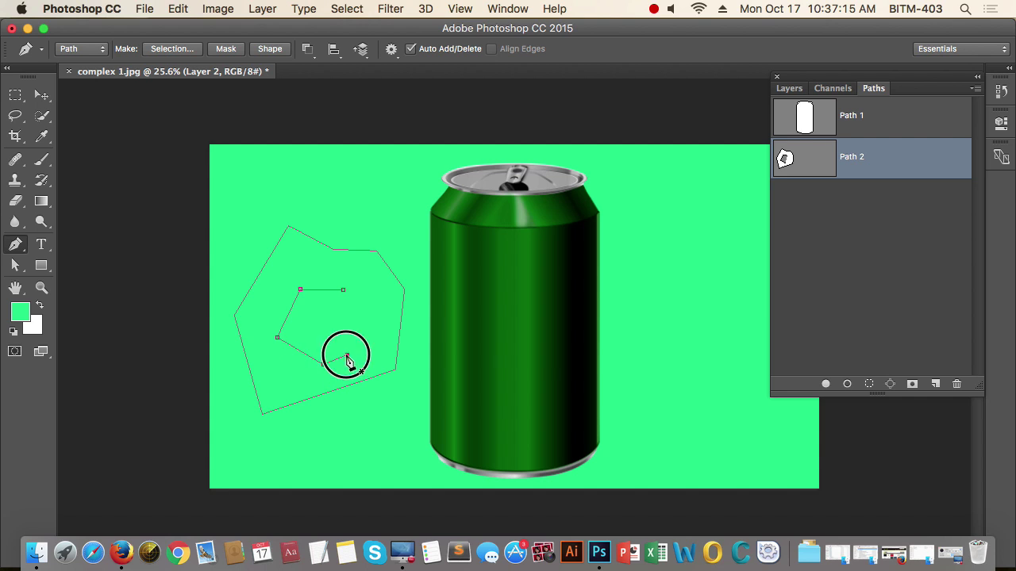
{"action": "left_click", "coordinate": [348, 329]}
{"action": "left_click", "coordinate": [347, 304]}
{"action": "left_click", "coordinate": [343, 290]}
{"action": "left_click", "coordinate": [300, 290]}
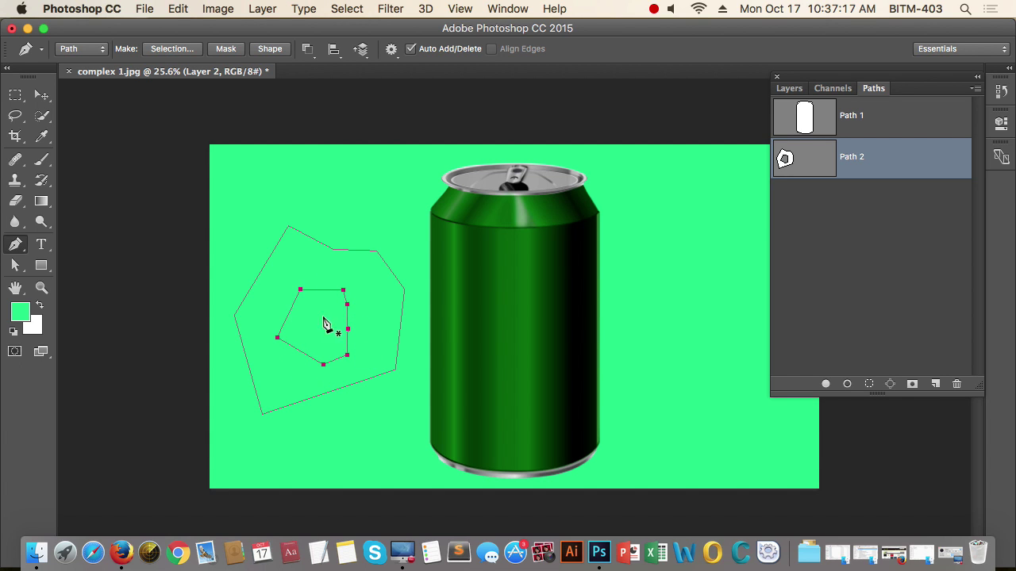
Check the path operation options for the inner shape, keeping Subtract Front Shape.
{"action": "left_click", "coordinate": [308, 49]}
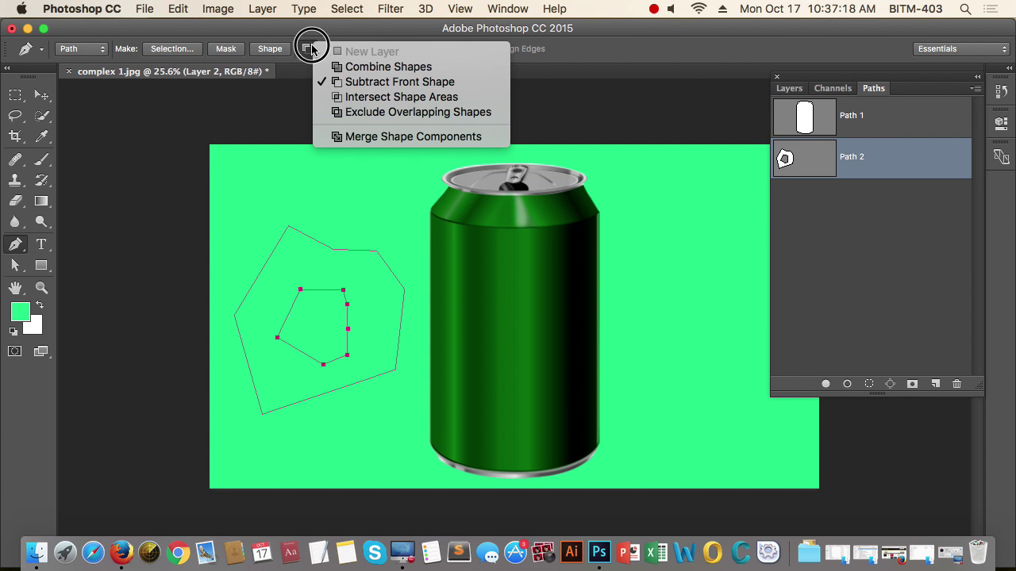
{"action": "left_click", "coordinate": [331, 84]}
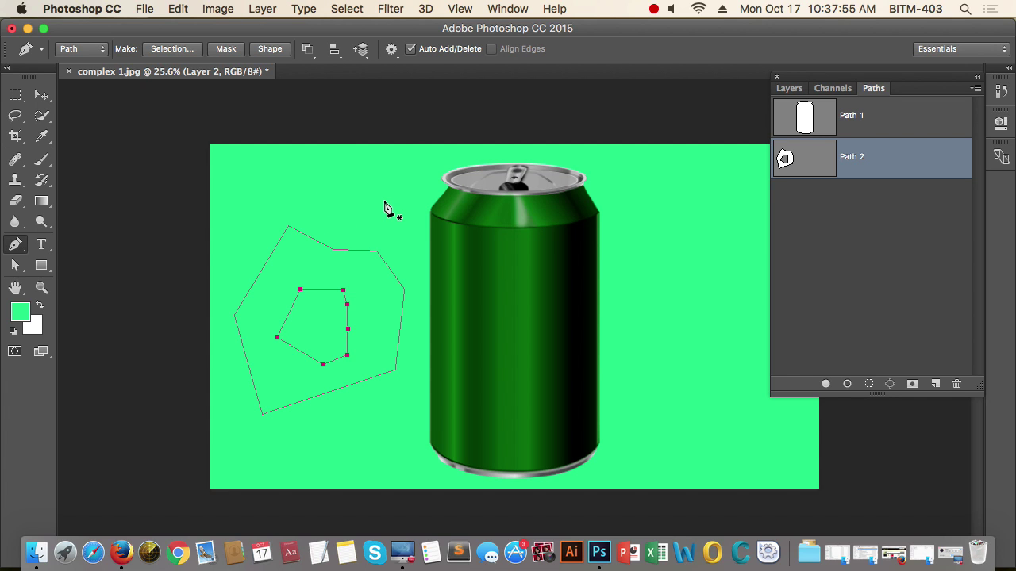
{"action": "left_click", "coordinate": [308, 50]}
{"action": "left_click", "coordinate": [341, 76]}
Create a new path below Path 2 and draw a closed six-point straight-sided shape on the opposite side of the can.
{"action": "left_click", "coordinate": [934, 383]}
{"action": "left_click", "coordinate": [648, 277]}
{"action": "left_click", "coordinate": [682, 233]}
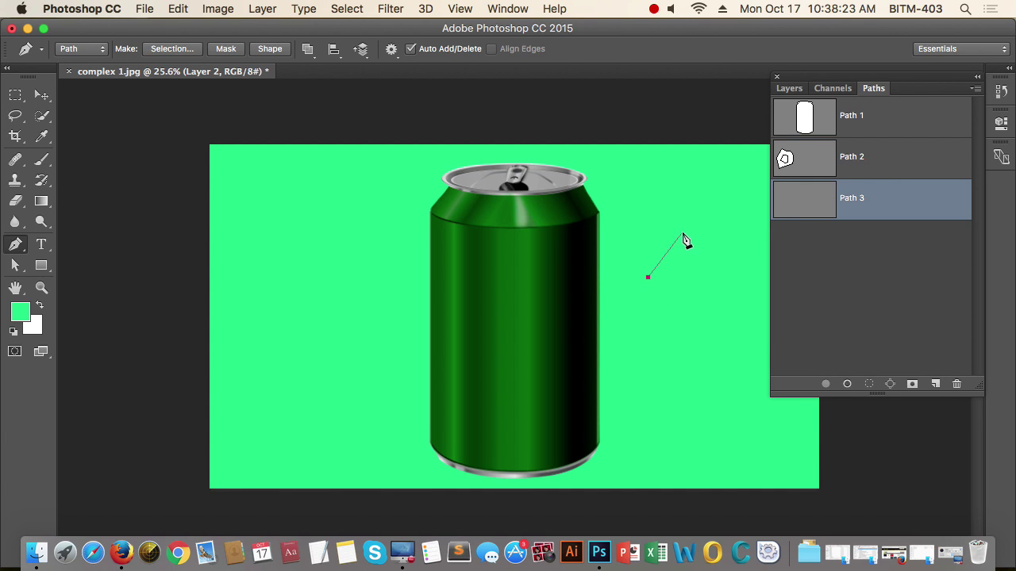
{"action": "left_click", "coordinate": [736, 252]}
{"action": "left_click", "coordinate": [690, 353]}
{"action": "left_click", "coordinate": [639, 343]}
{"action": "left_click", "coordinate": [612, 288]}
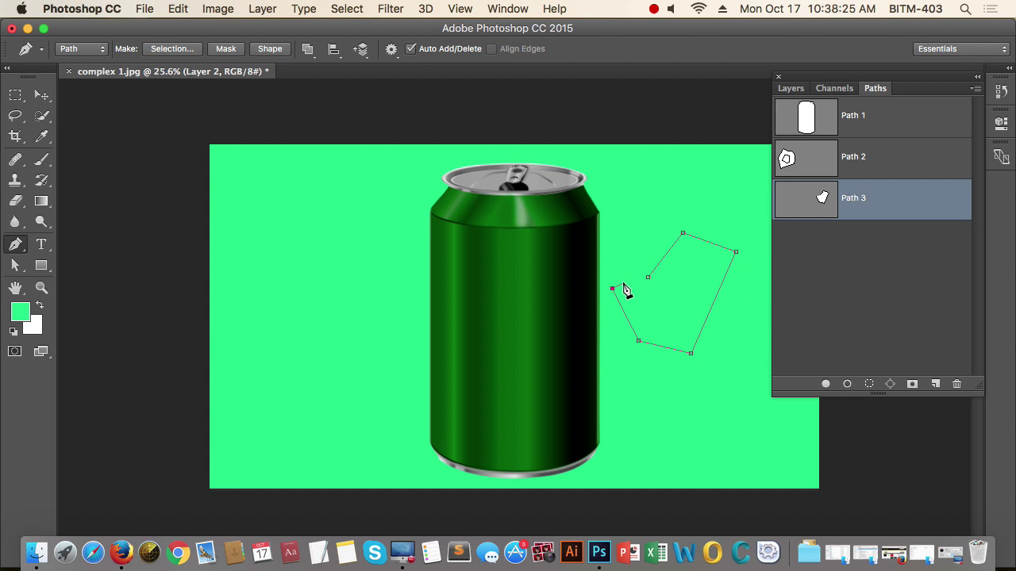
{"action": "left_click", "coordinate": [648, 277]}
Draw a smaller closed six-point shape inside the Path 3 outline and set its path operation to Subtract Front Shape.
{"action": "left_click", "coordinate": [651, 298]}
{"action": "left_click", "coordinate": [679, 265]}
{"action": "left_click", "coordinate": [699, 257]}
{"action": "left_click", "coordinate": [690, 311]}
{"action": "left_click", "coordinate": [667, 312]}
{"action": "left_click", "coordinate": [651, 298]}
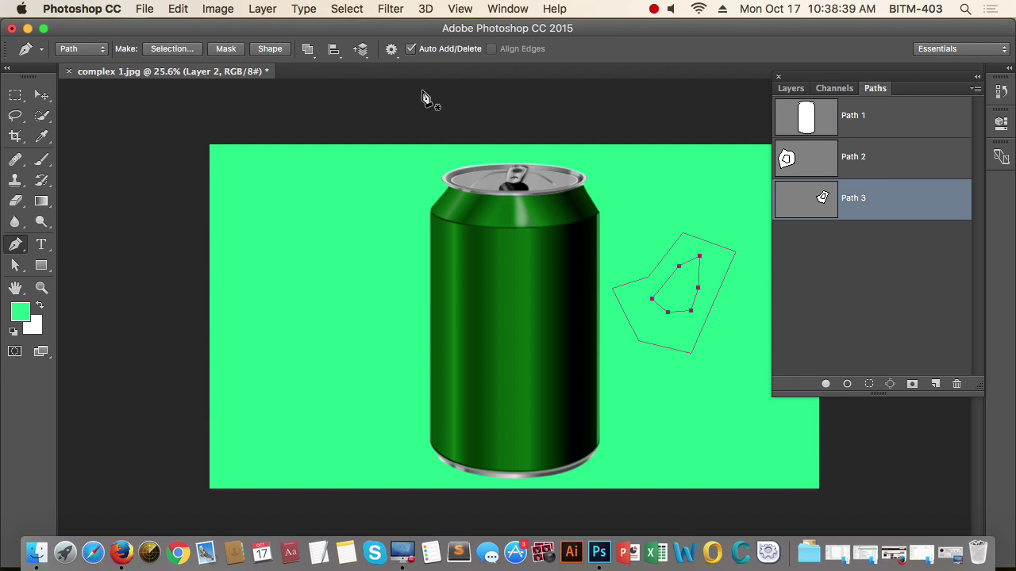
{"action": "left_click", "coordinate": [311, 51]}
{"action": "left_click", "coordinate": [338, 91]}
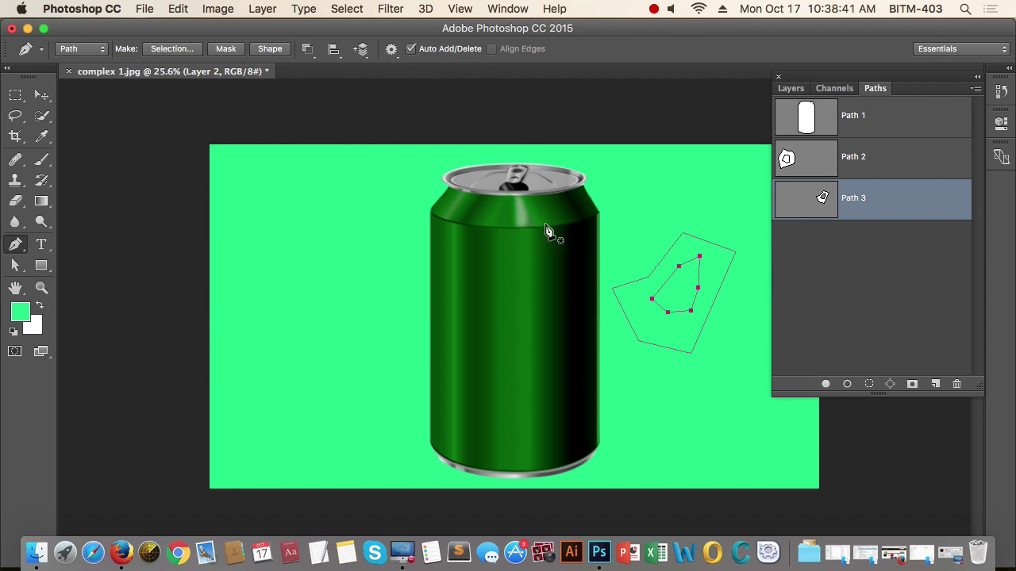